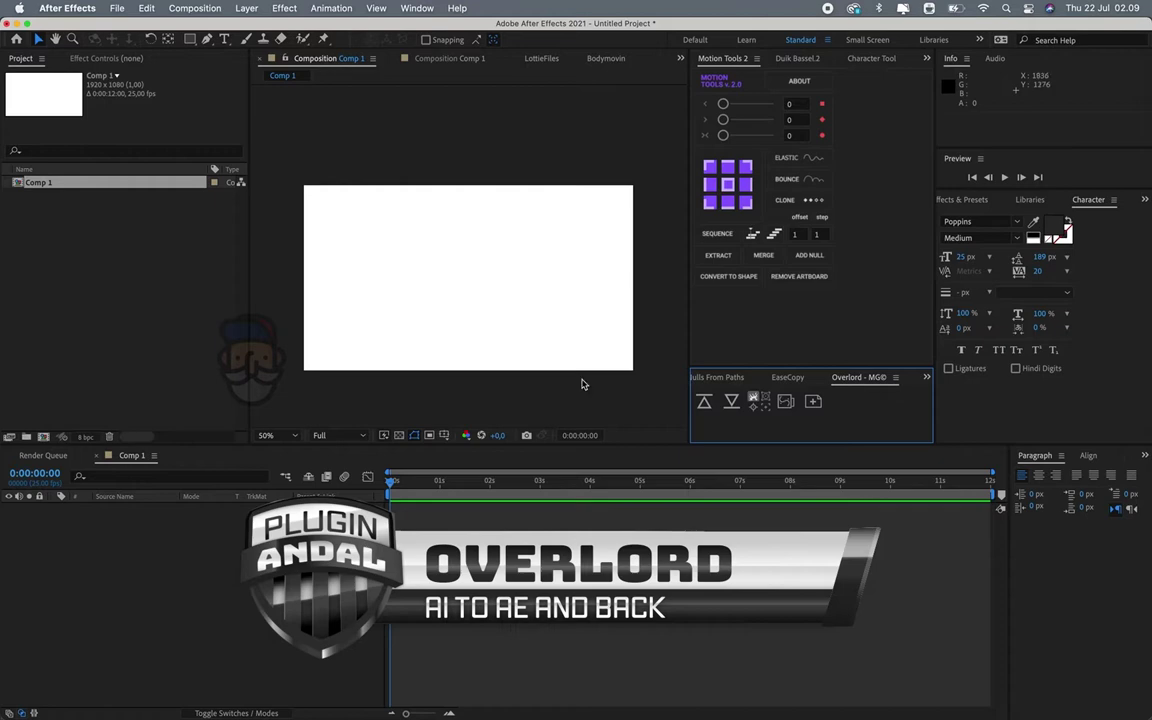
Push the selected blue car group from Illustrator into After Effects' Comp 1 and check its layers.
key("super+Tab")
key("super+Tab")
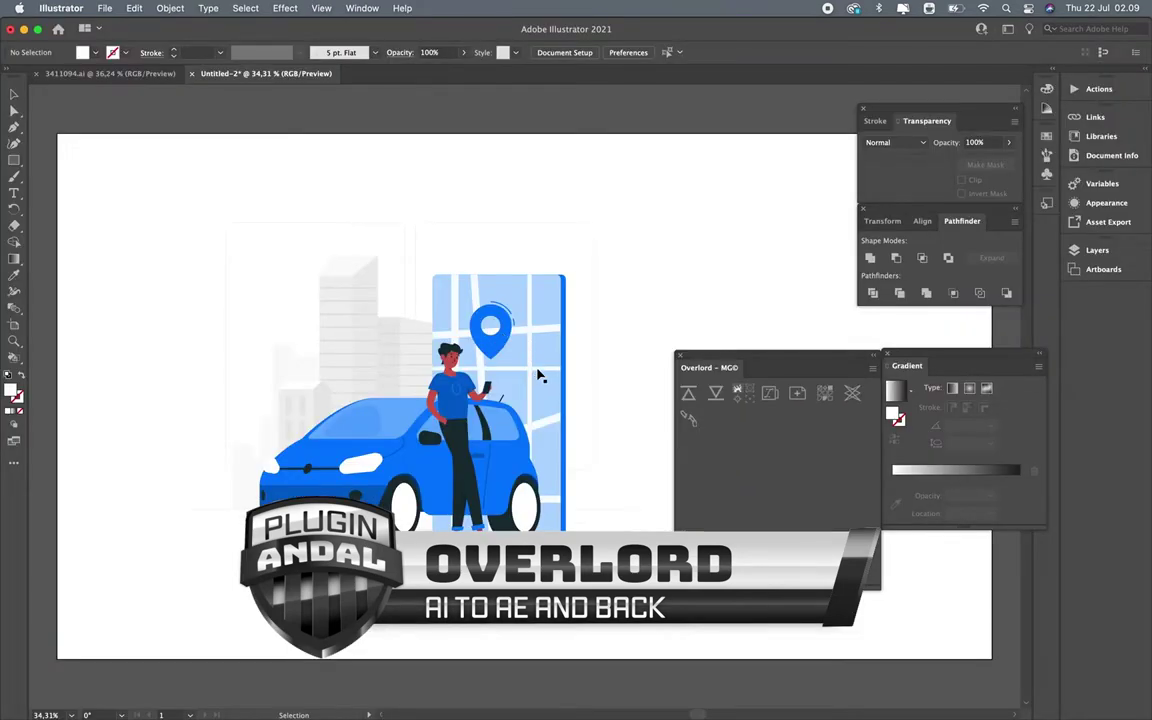
left_click(412, 410)
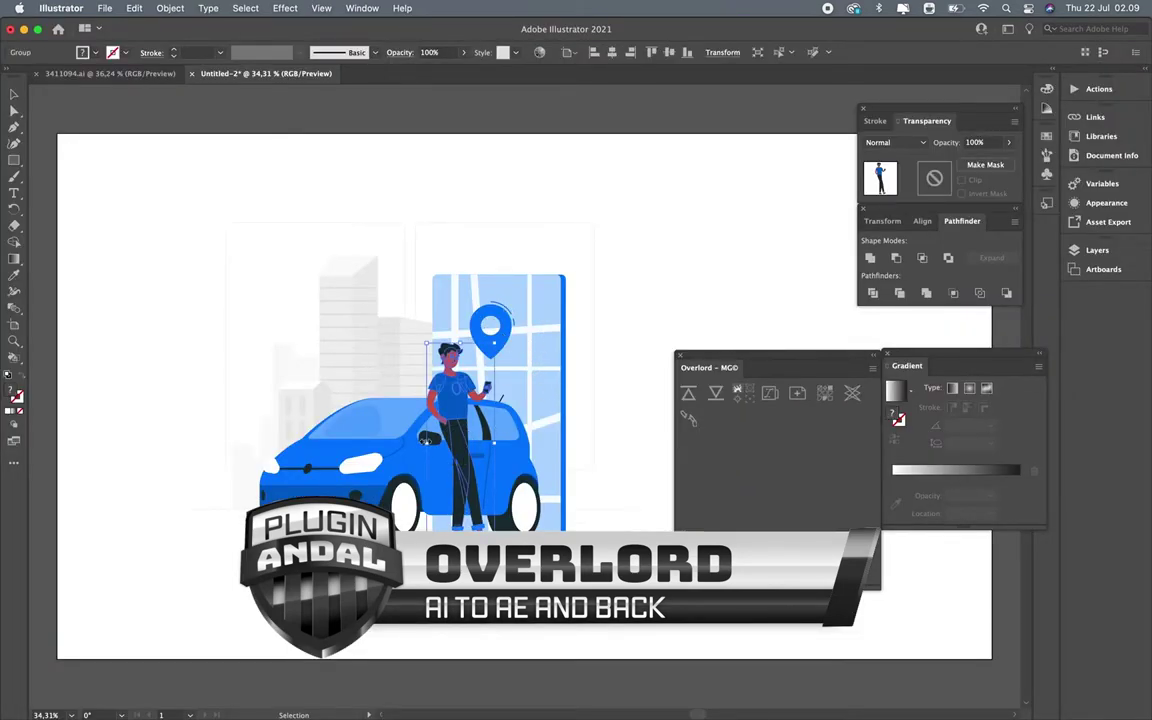
key("super+Tab")
left_click(444, 372)
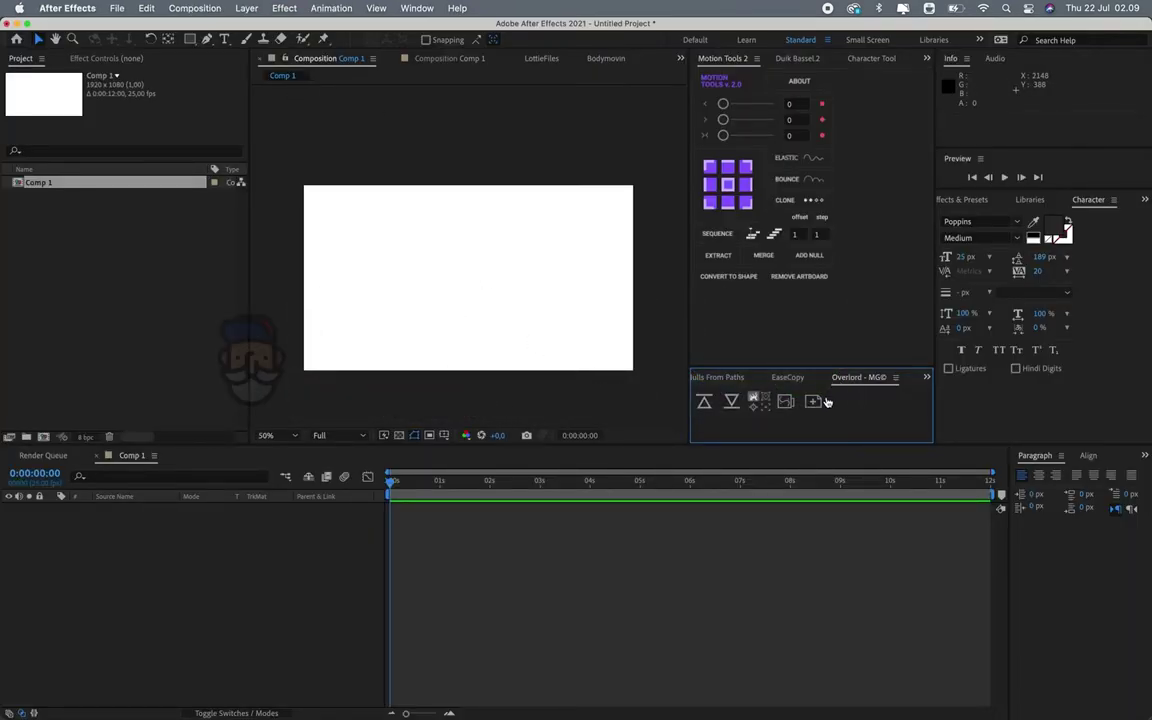
key("super+Tab")
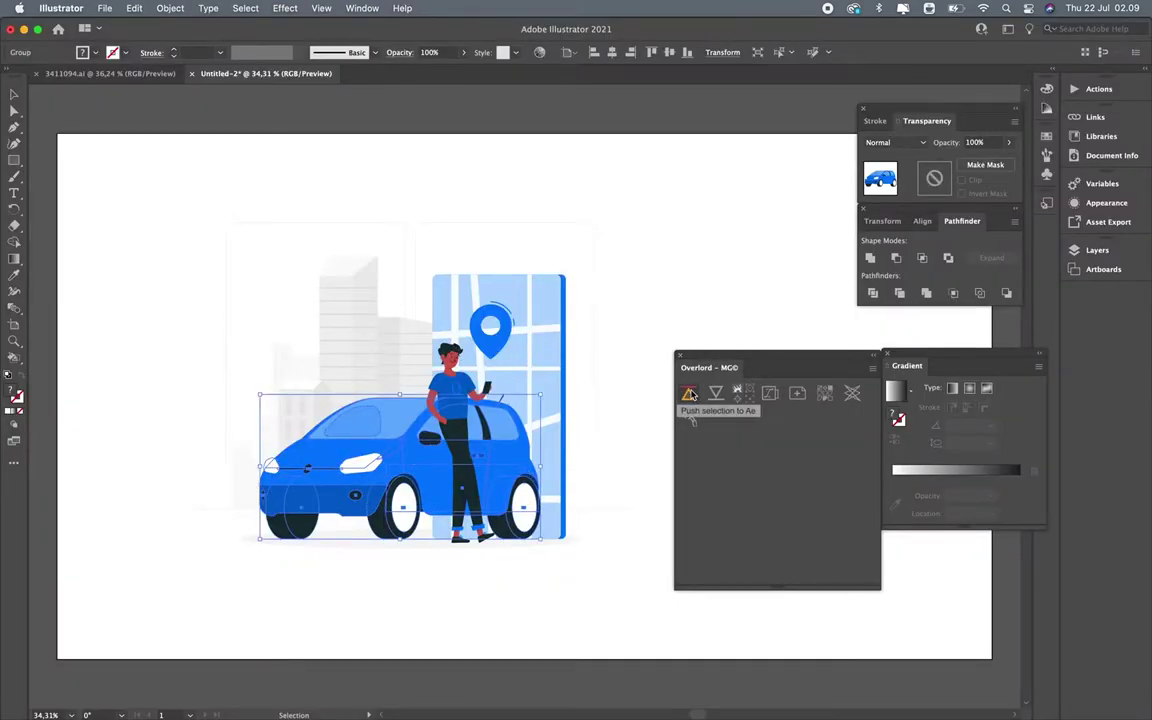
left_click(688, 392)
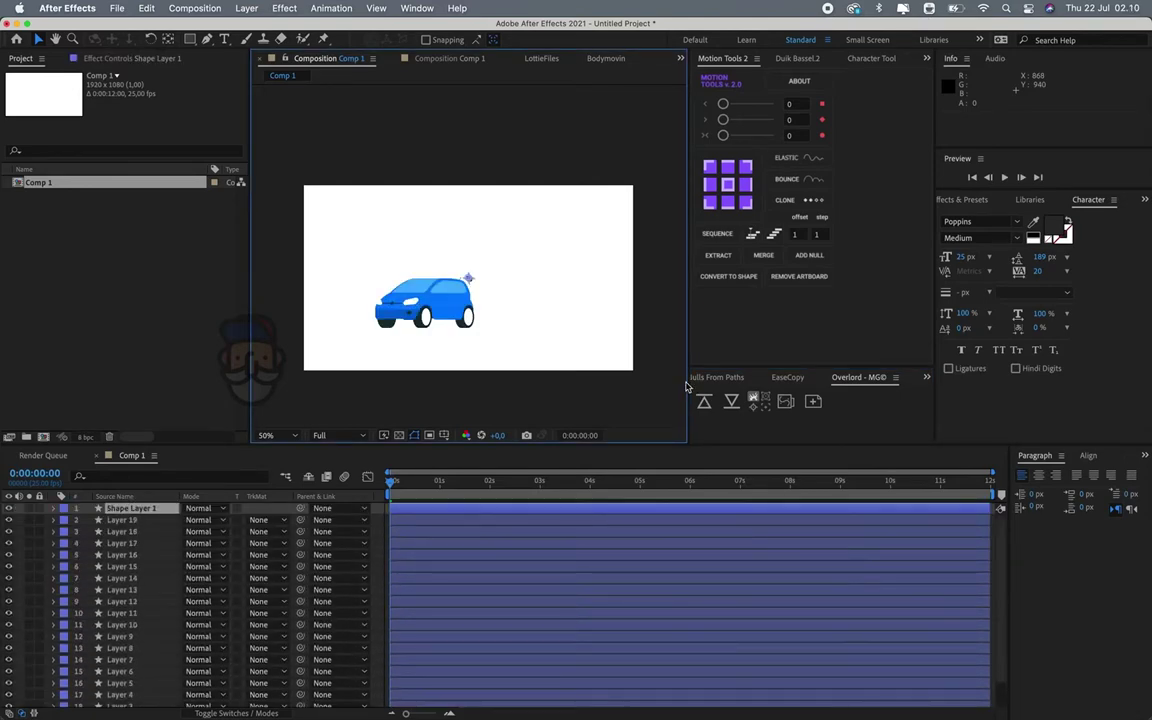
left_click_drag(318, 231, 496, 303)
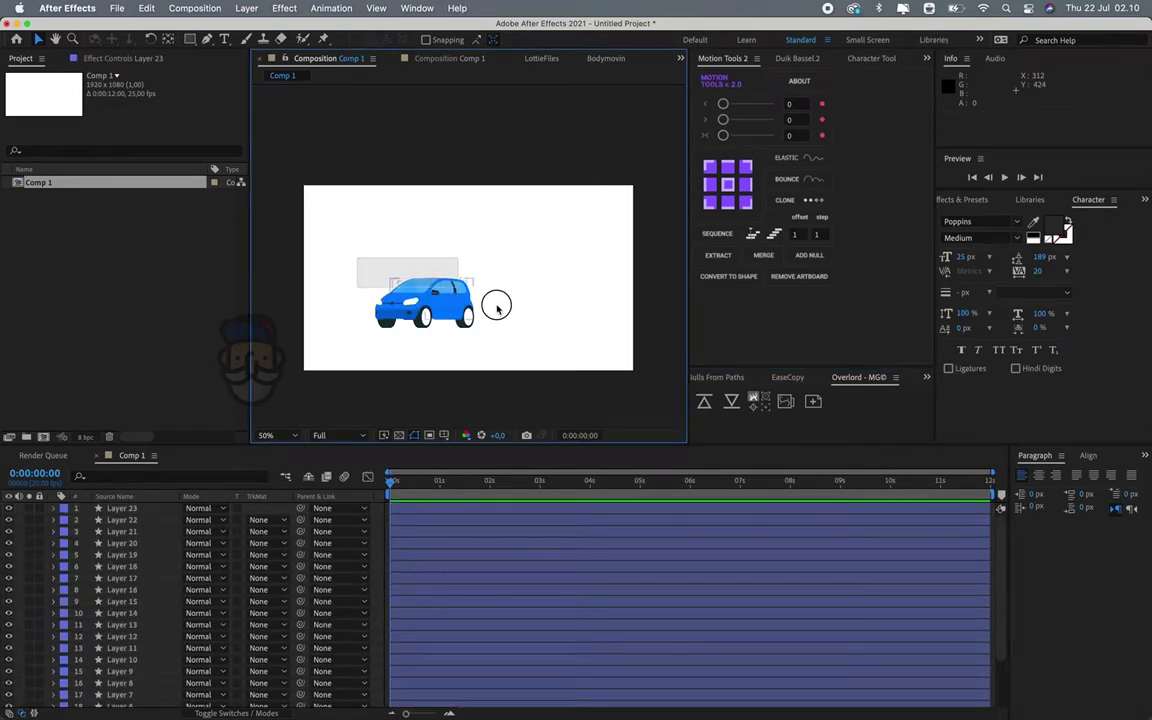
key("super+Tab")
Move the standing man beside the map and push him into Comp 1 next to the car.
left_click(630, 335)
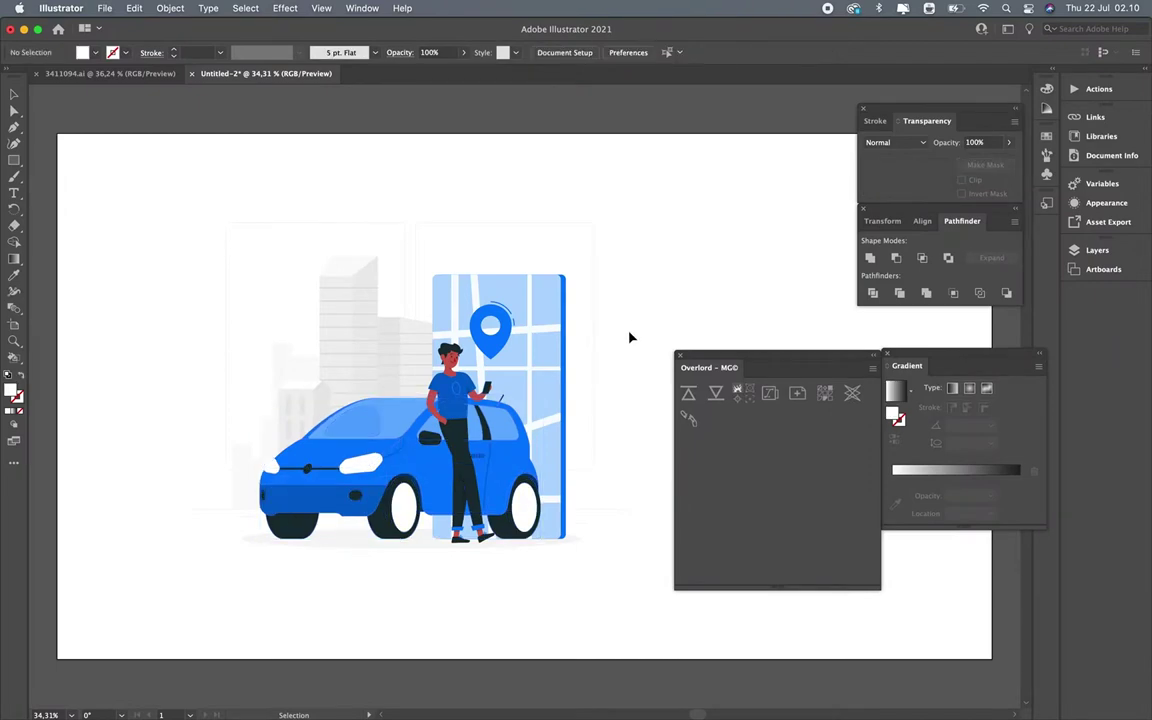
left_click(331, 326)
left_click(612, 352)
left_click_drag(466, 400, 634, 410)
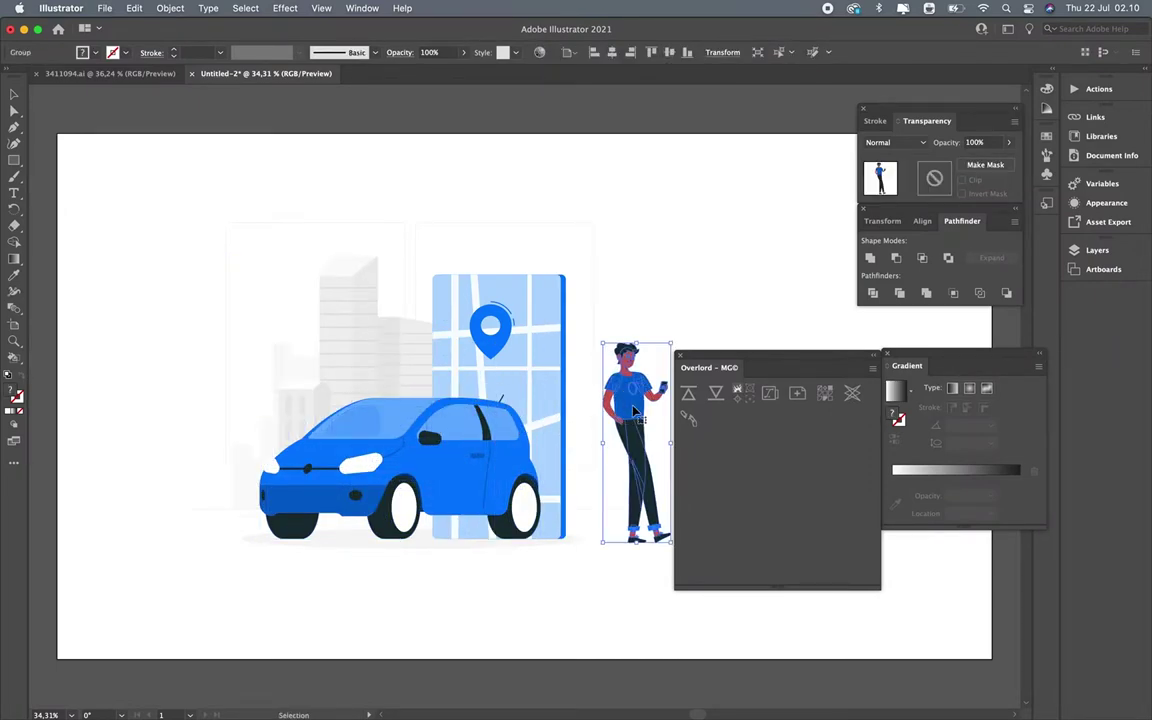
left_click(752, 400)
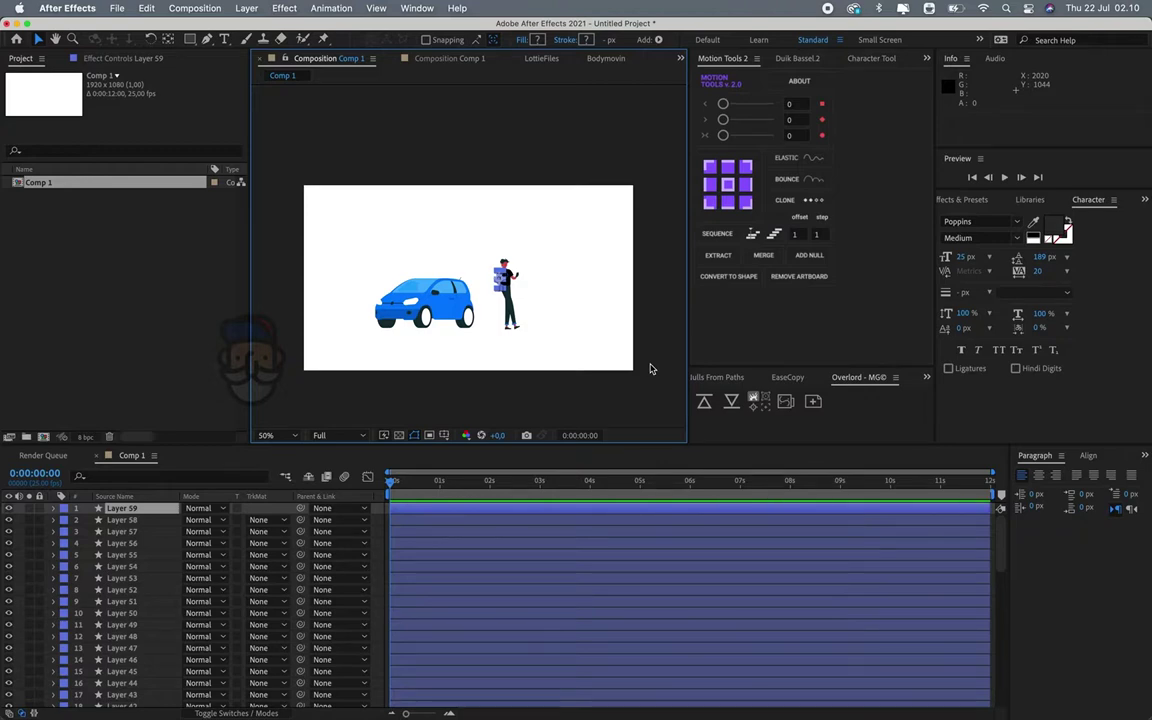
key("super+Tab")
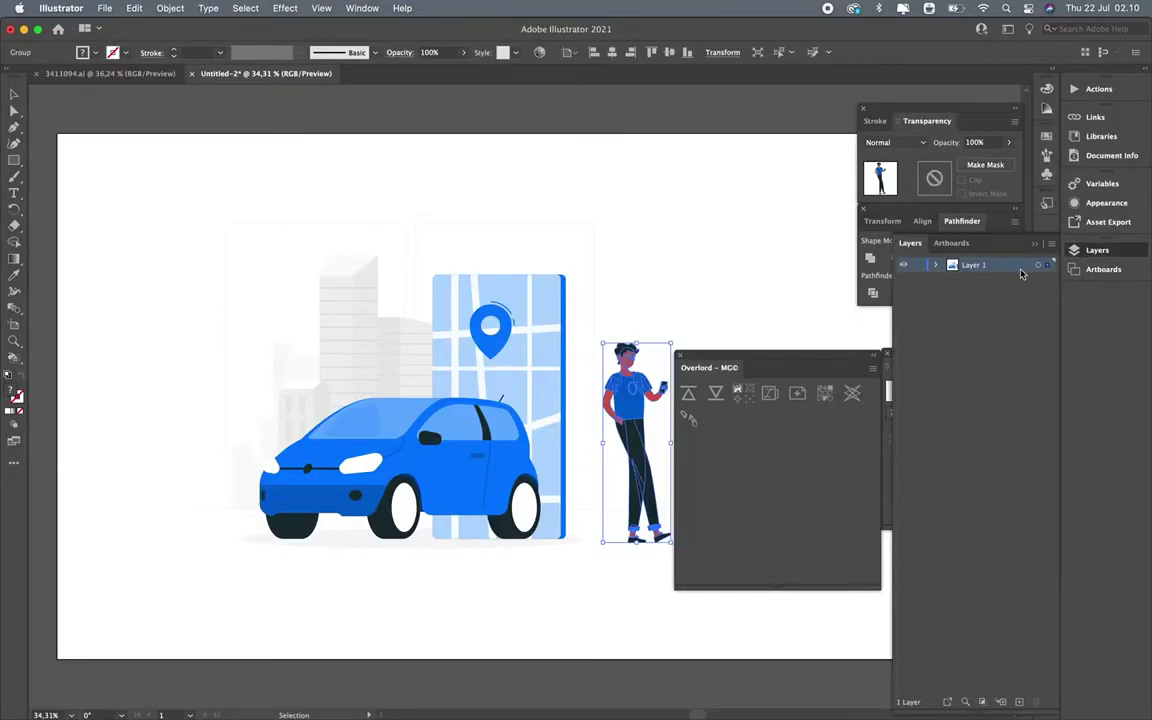
Release Layer 1's artwork into sequential sublayers with Release to Layers (Sequence).
left_click(1051, 245)
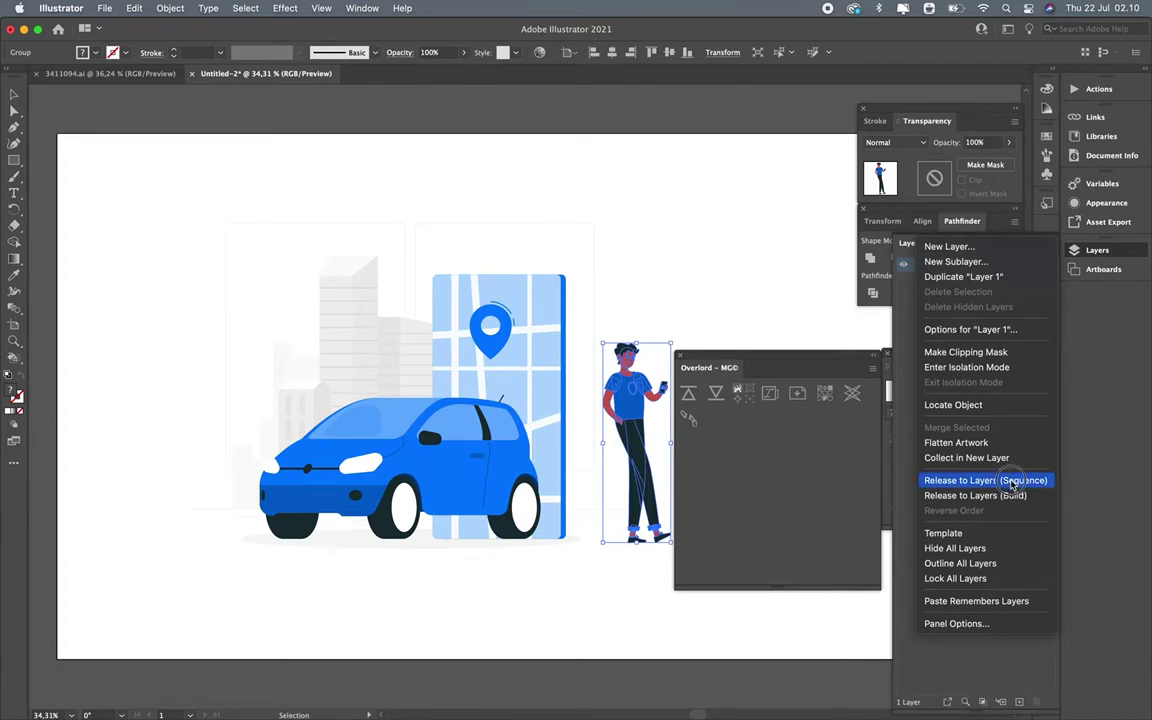
left_click(1012, 482)
key("super+z")
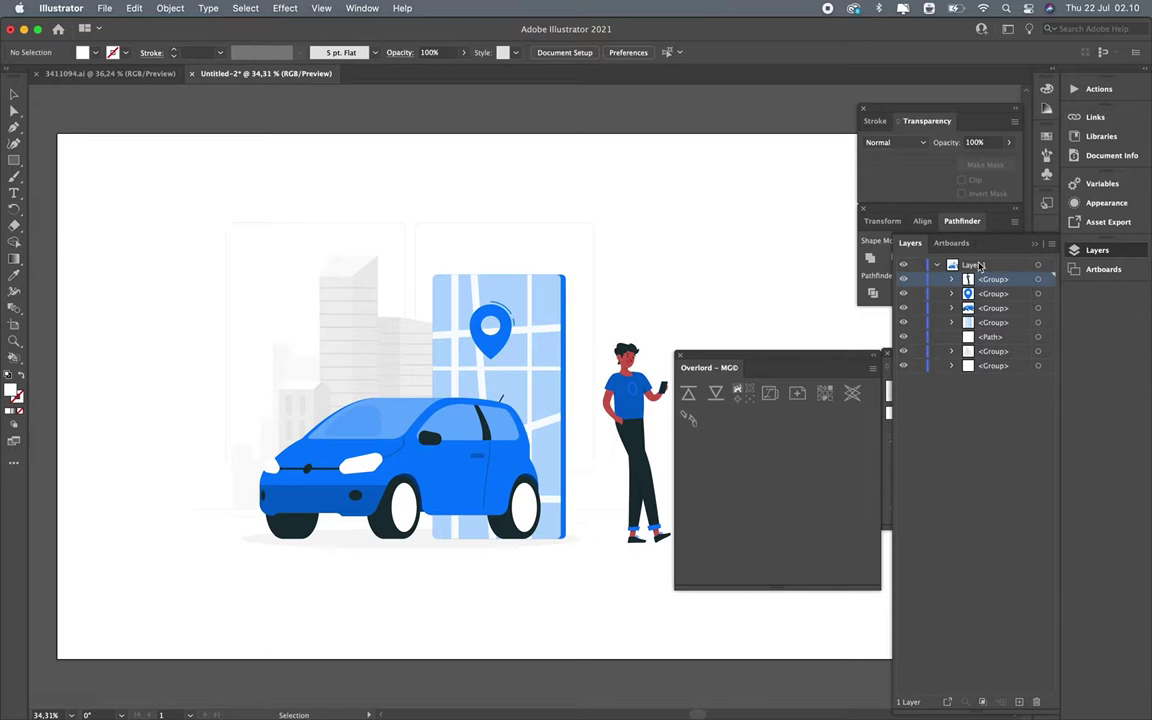
left_click(980, 266)
left_click(1051, 243)
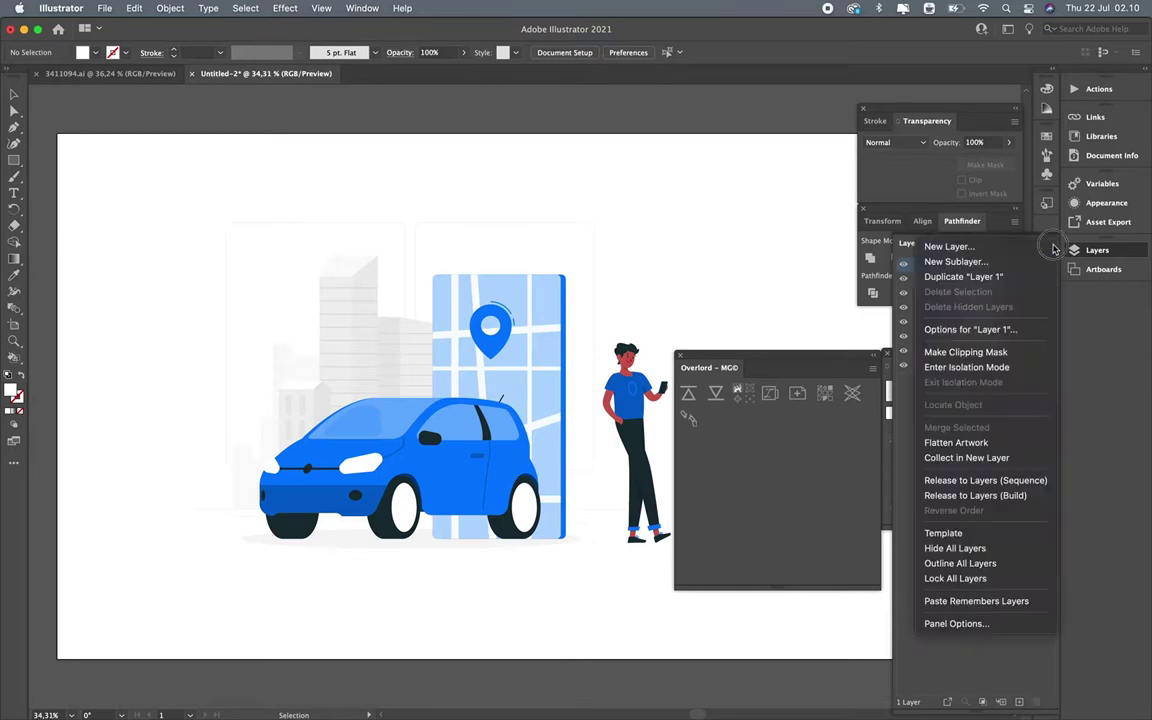
left_click(1010, 480)
Move Layers 2–8 to the top level and delete the empty Layer 1.
left_click(999, 282, "shift")
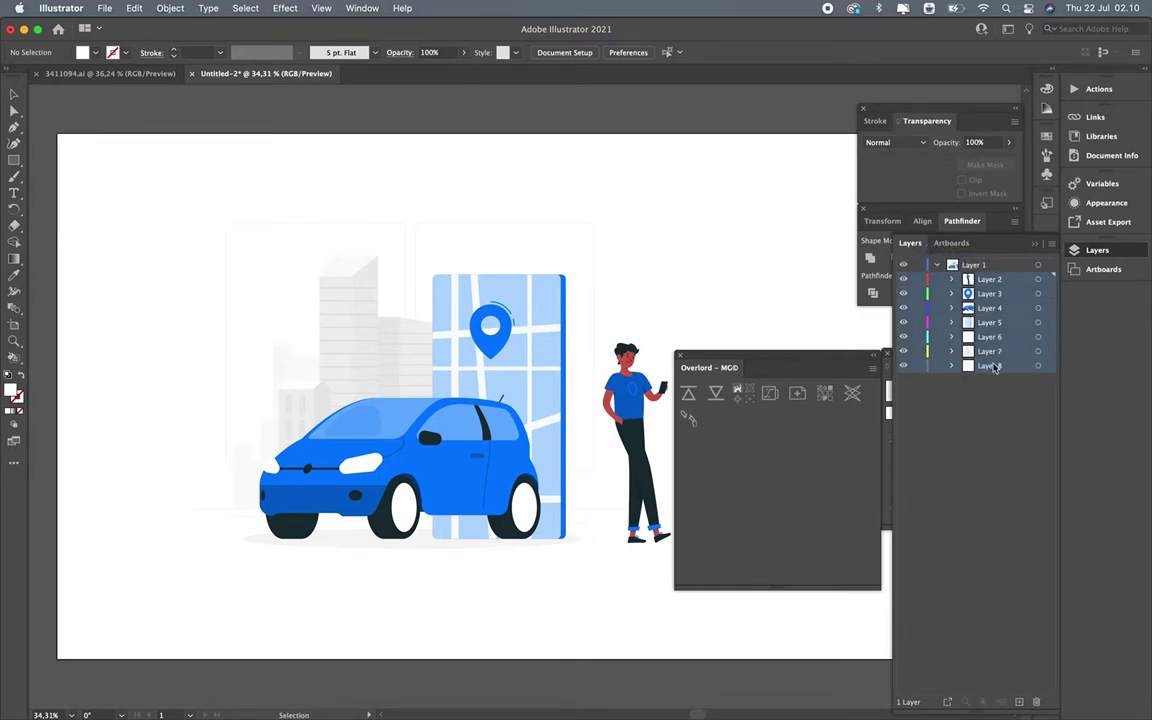
left_click_drag(993, 367, 993, 452)
left_click(985, 267)
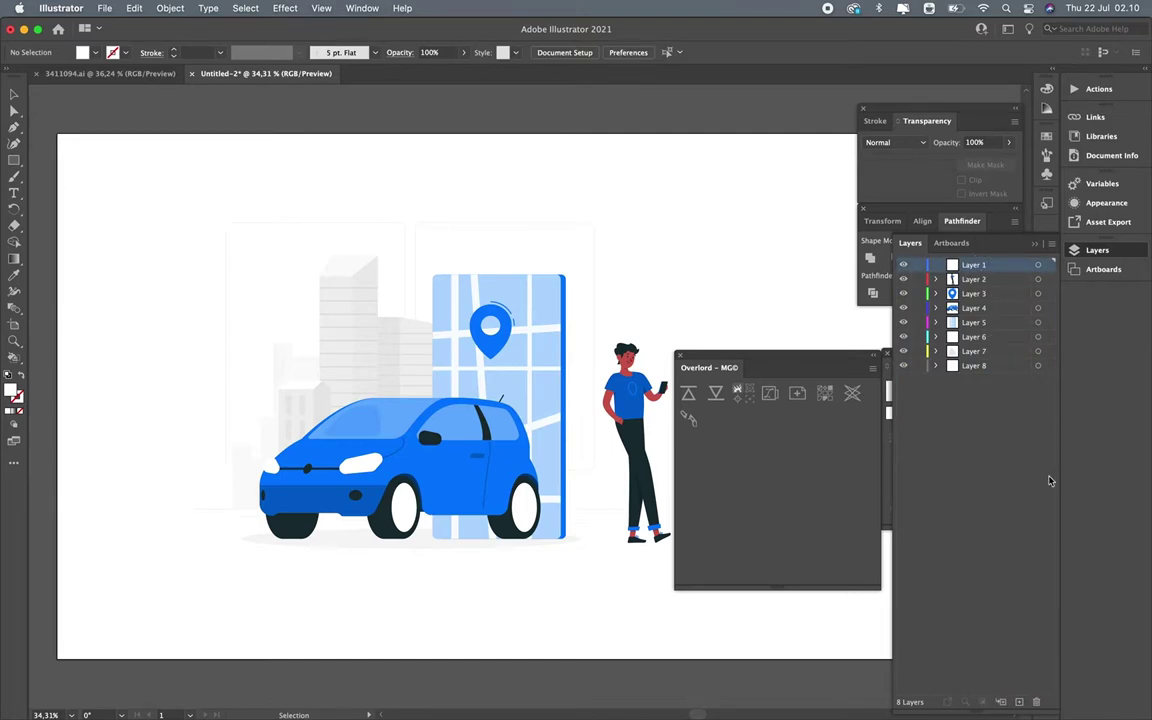
left_click(1036, 703)
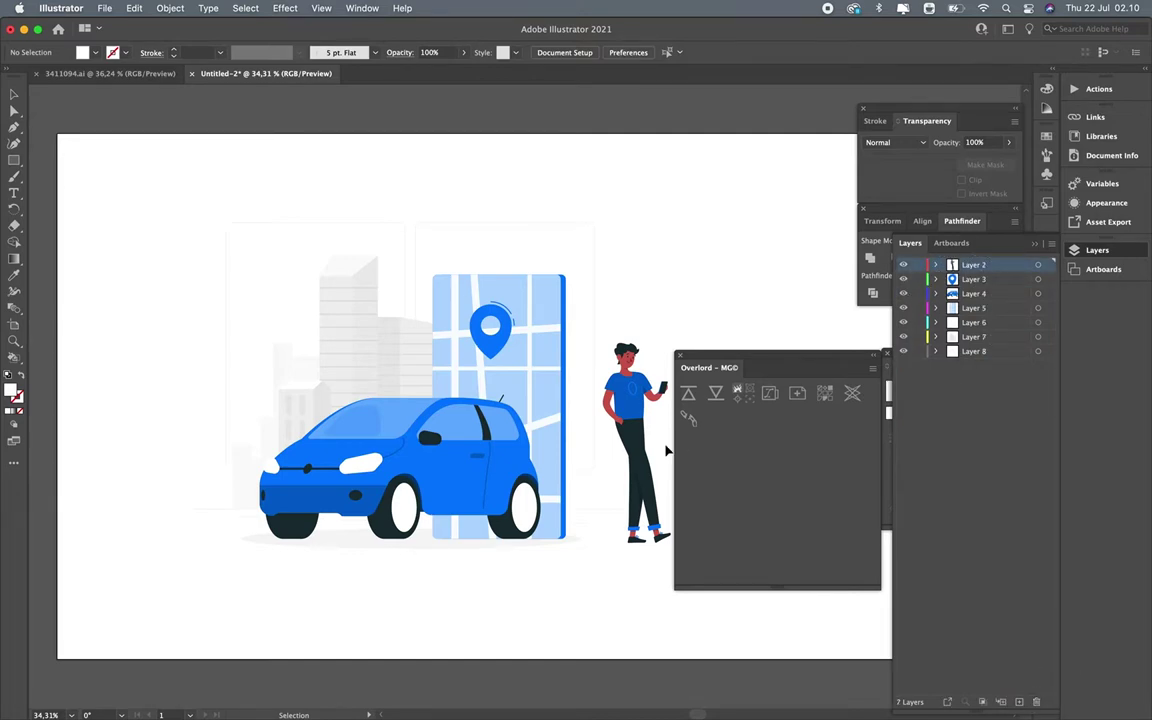
left_click(474, 462)
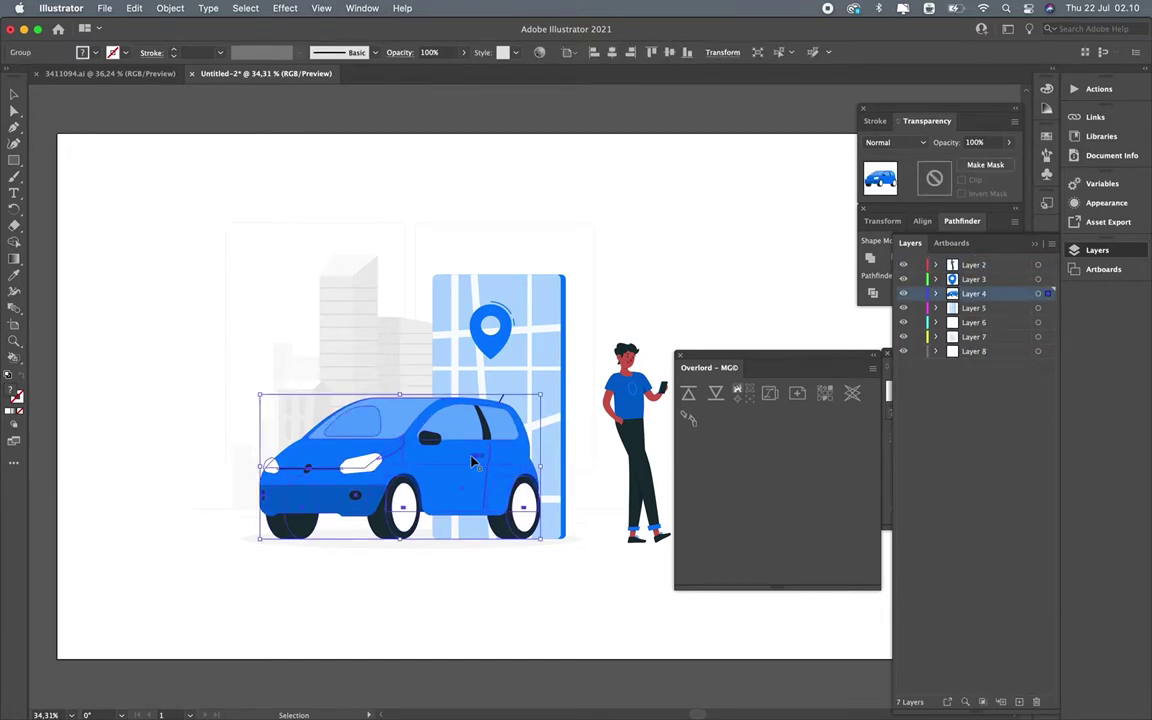
key("super+Tab")
Marquee-select the car's layers, then the standing man's layers, in Comp 1.
left_click(452, 362)
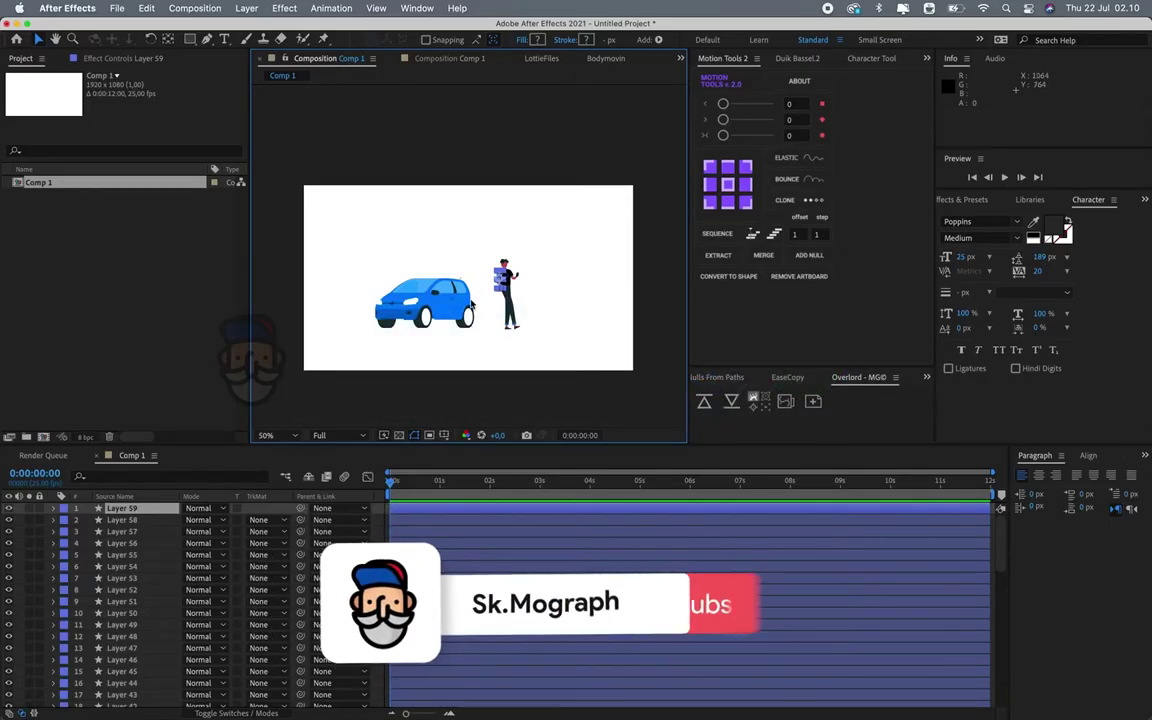
left_click_drag(336, 258, 470, 342)
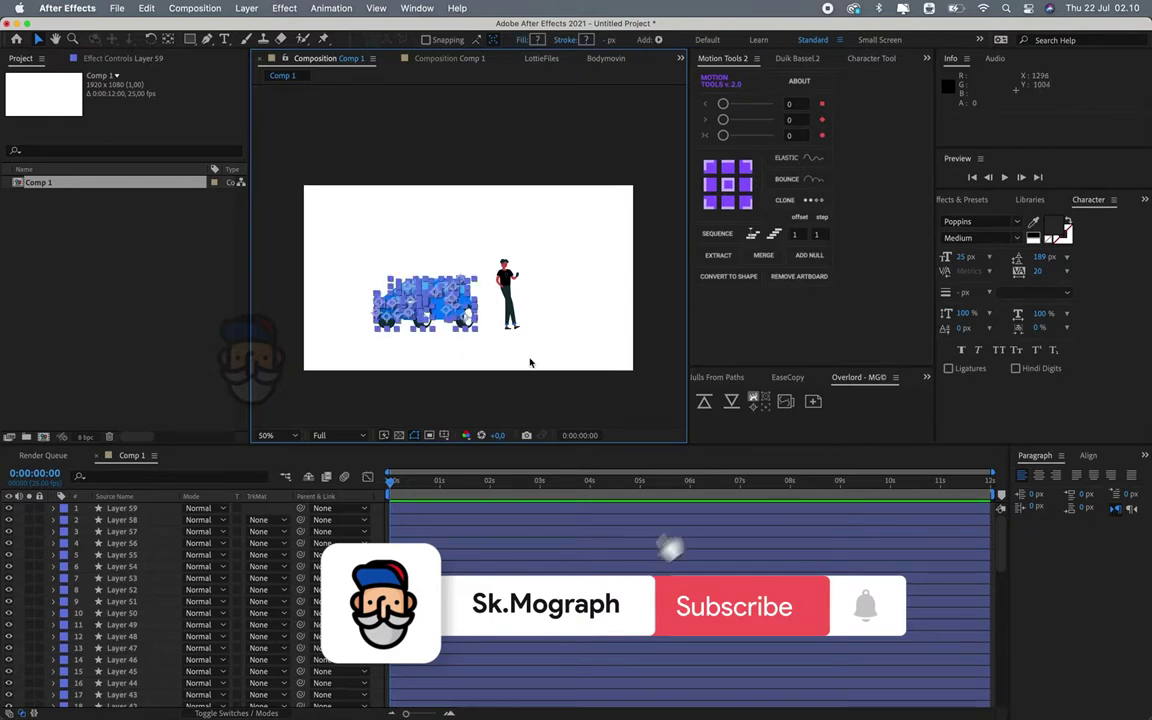
left_click(488, 237)
left_click_drag(488, 237, 566, 304)
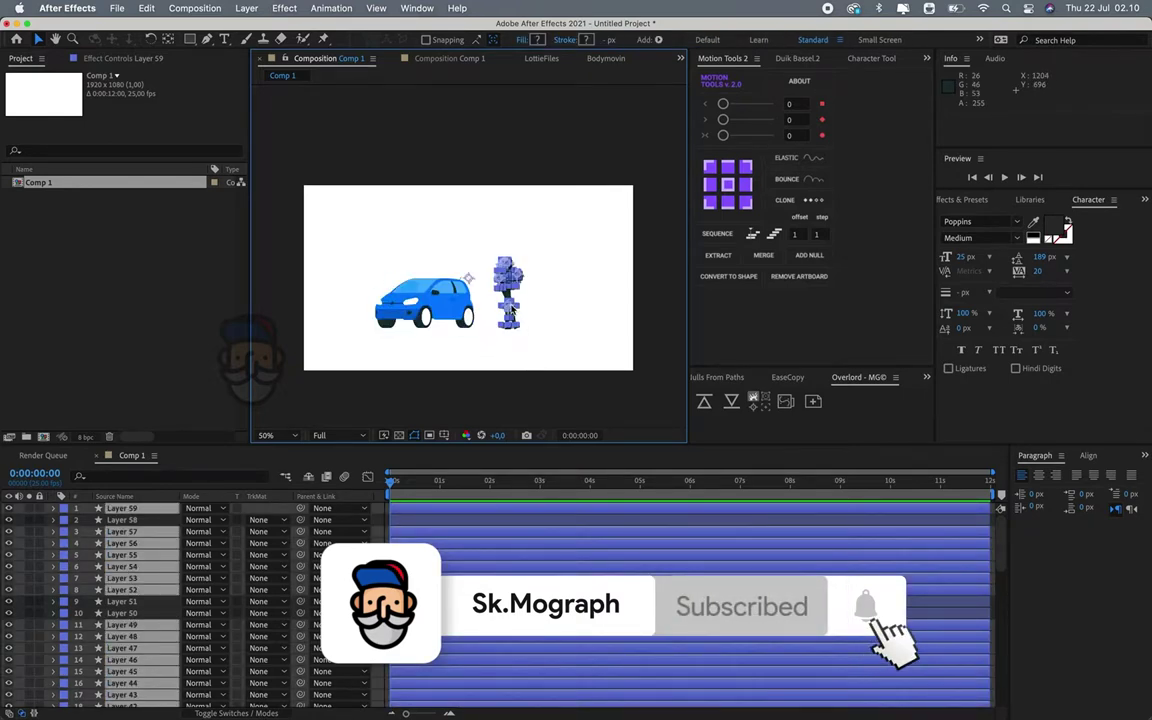
Zoom in on the man, then return to 100% and pan so car and man are centred.
key("z")
left_click_drag(506, 216, 435, 324)
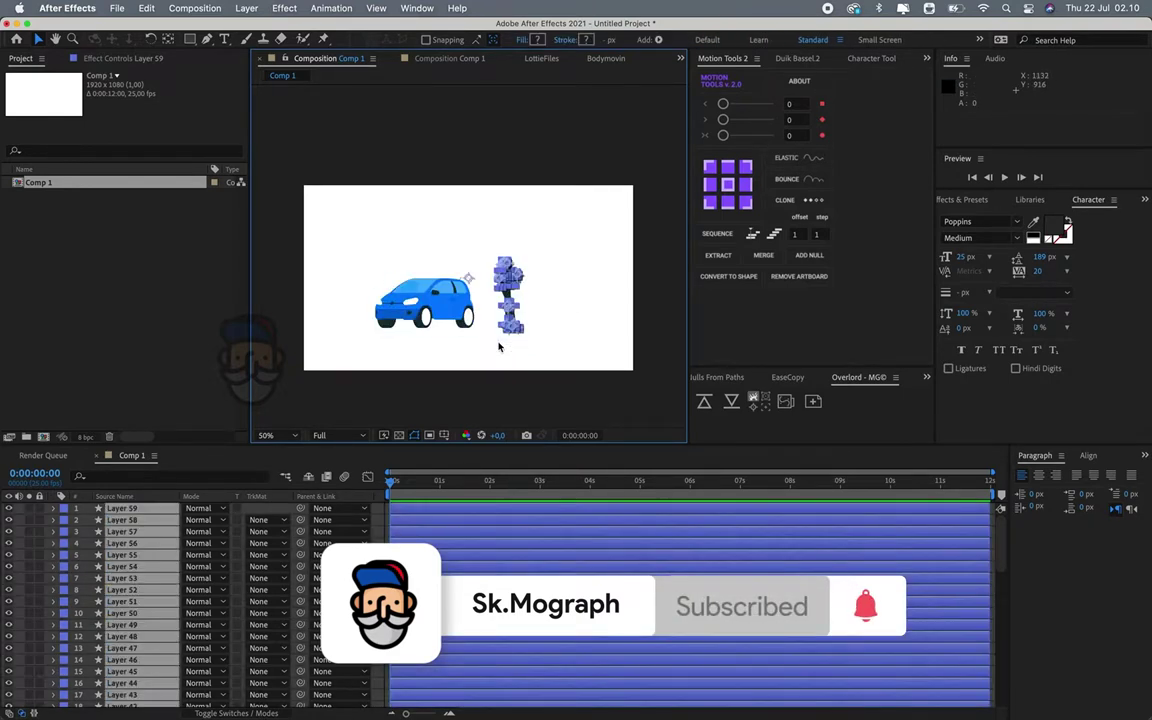
left_click(540, 314)
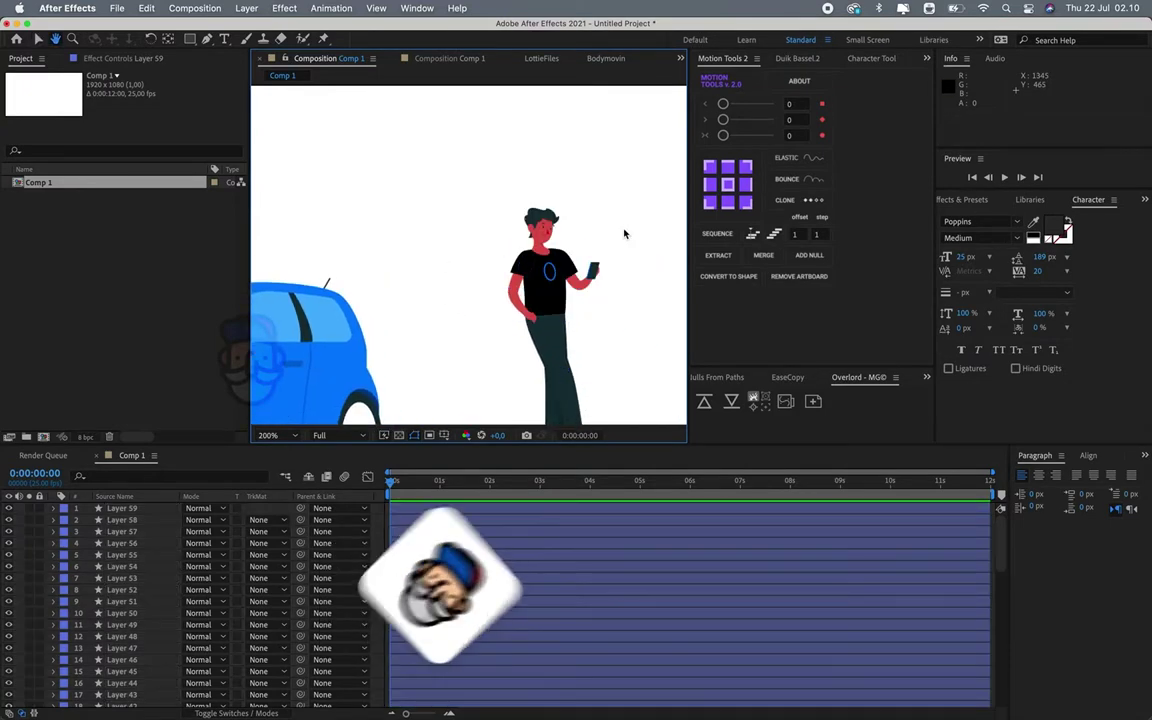
key("comma")
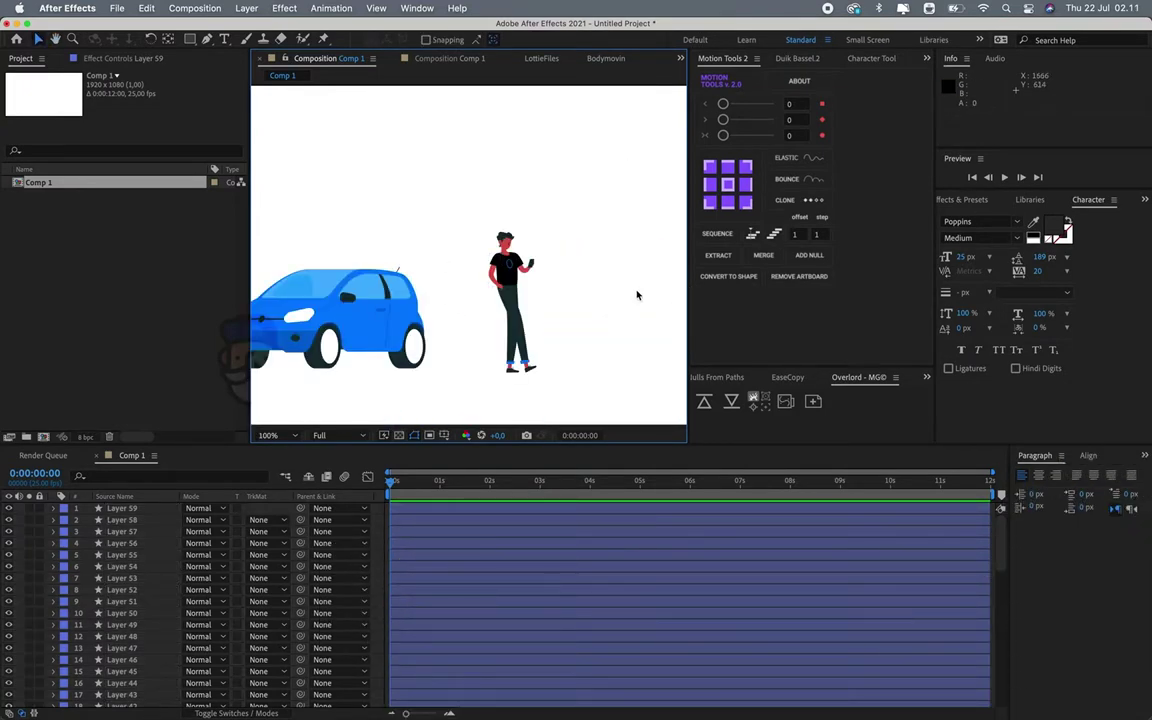
left_click_drag(468, 324, 612, 308)
left_click_drag(494, 236, 498, 224)
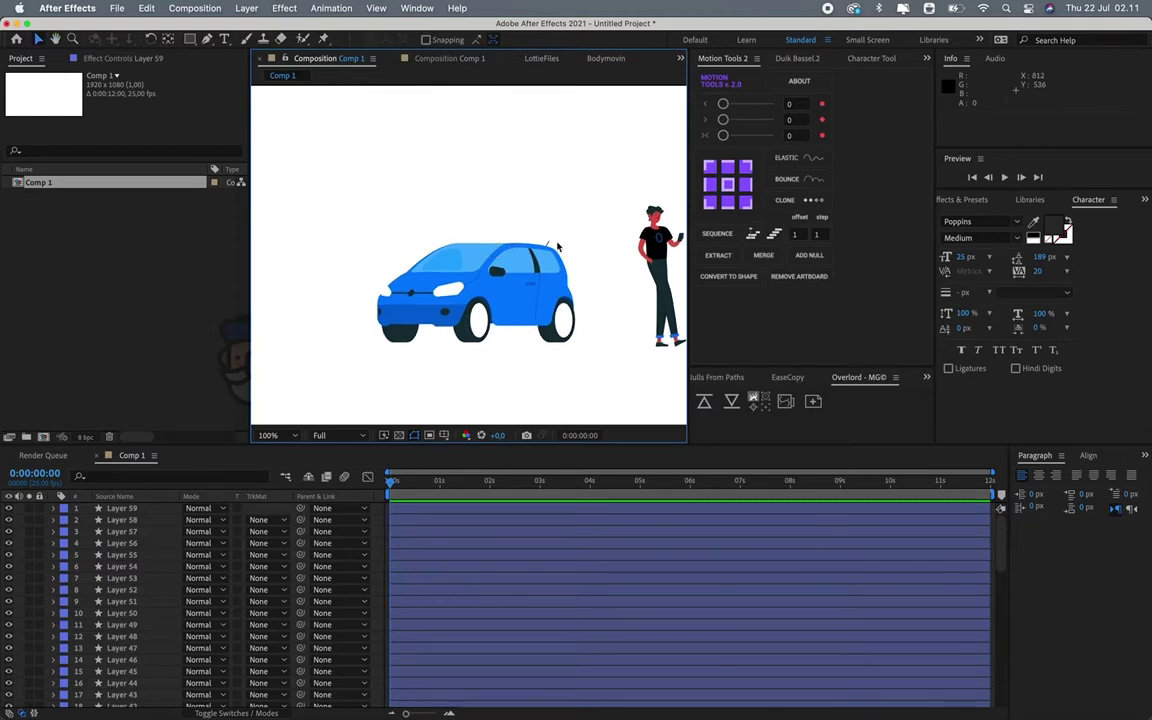
left_click(733, 60)
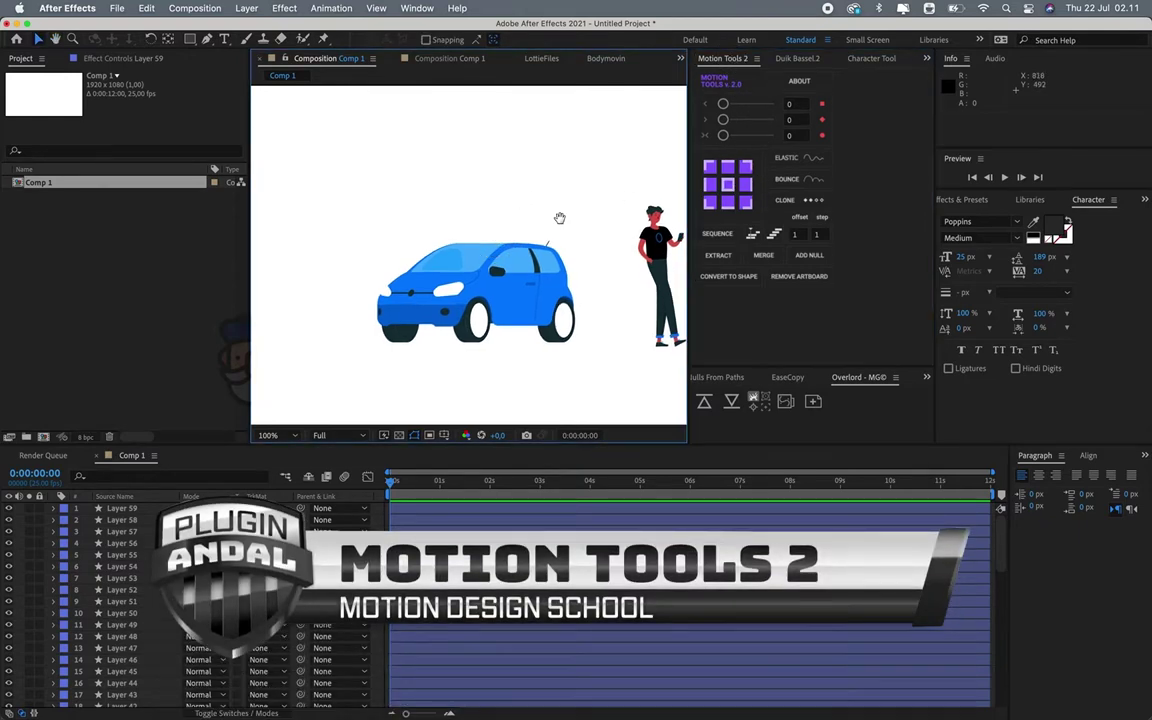
mouse_move(555, 218)
left_mouse_down()
mouse_move(478, 218)
mouse_move(553, 201)
left_mouse_up()
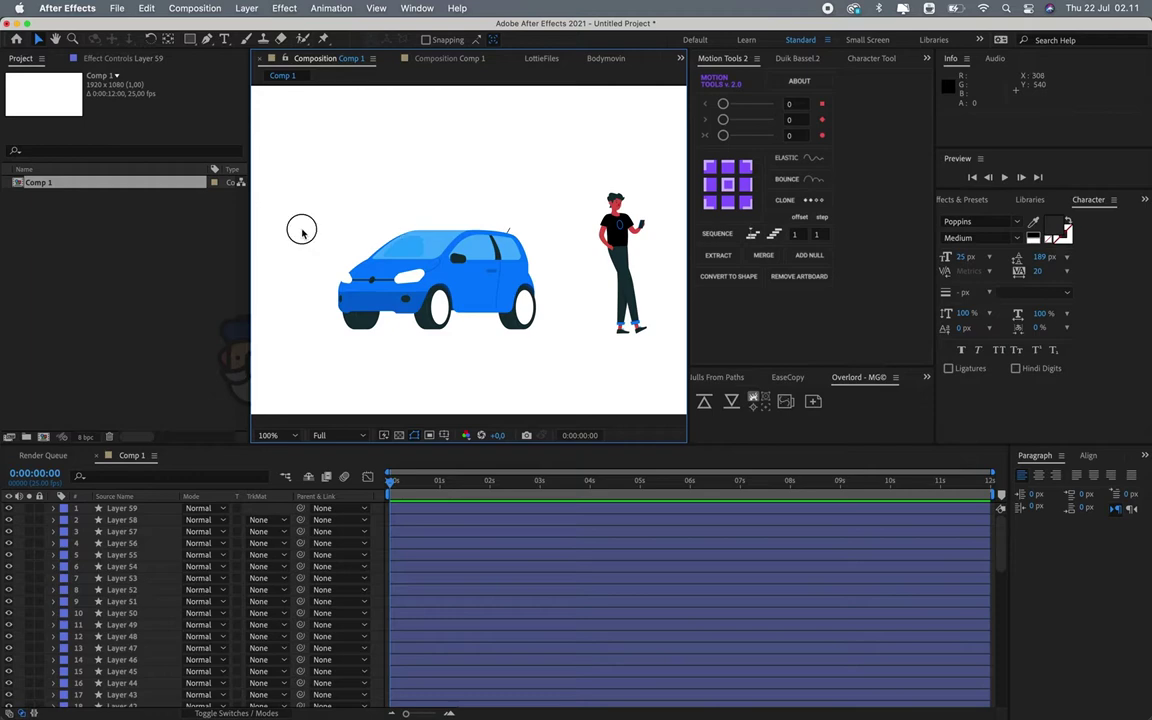
Merge the car's shape layers into one layer and rename it Mobil.
left_click_drag(298, 226, 644, 356)
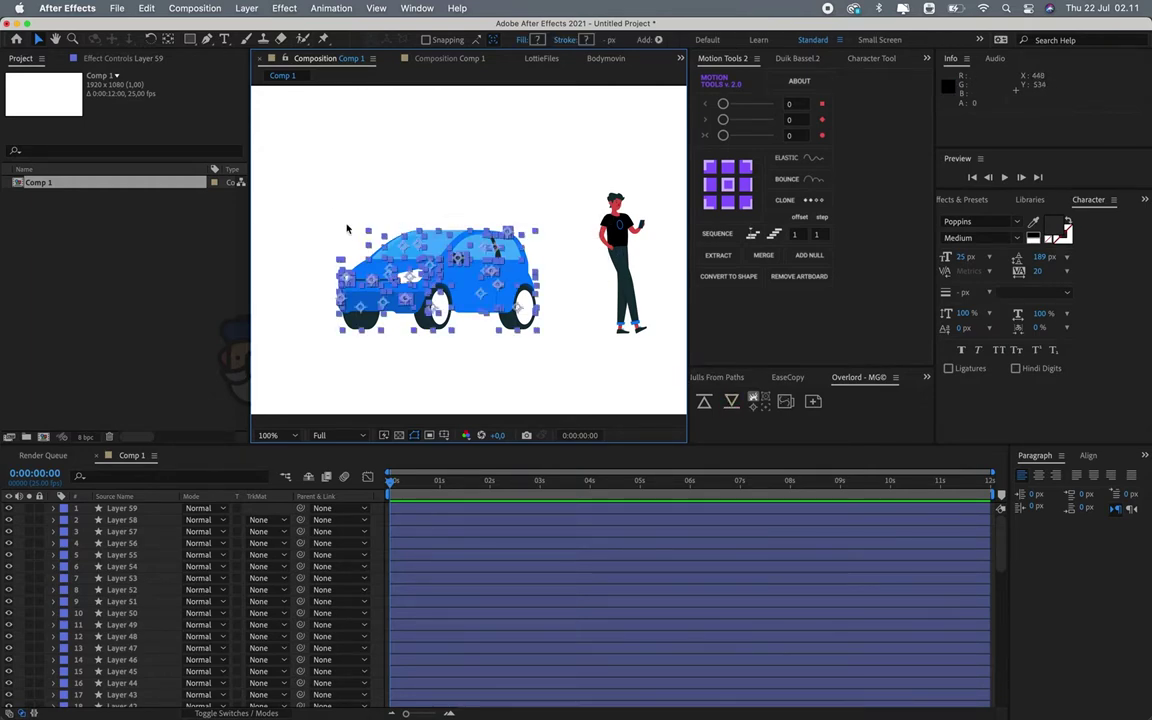
left_click_drag(318, 214, 540, 334)
scroll(165, 618, "down", 10)
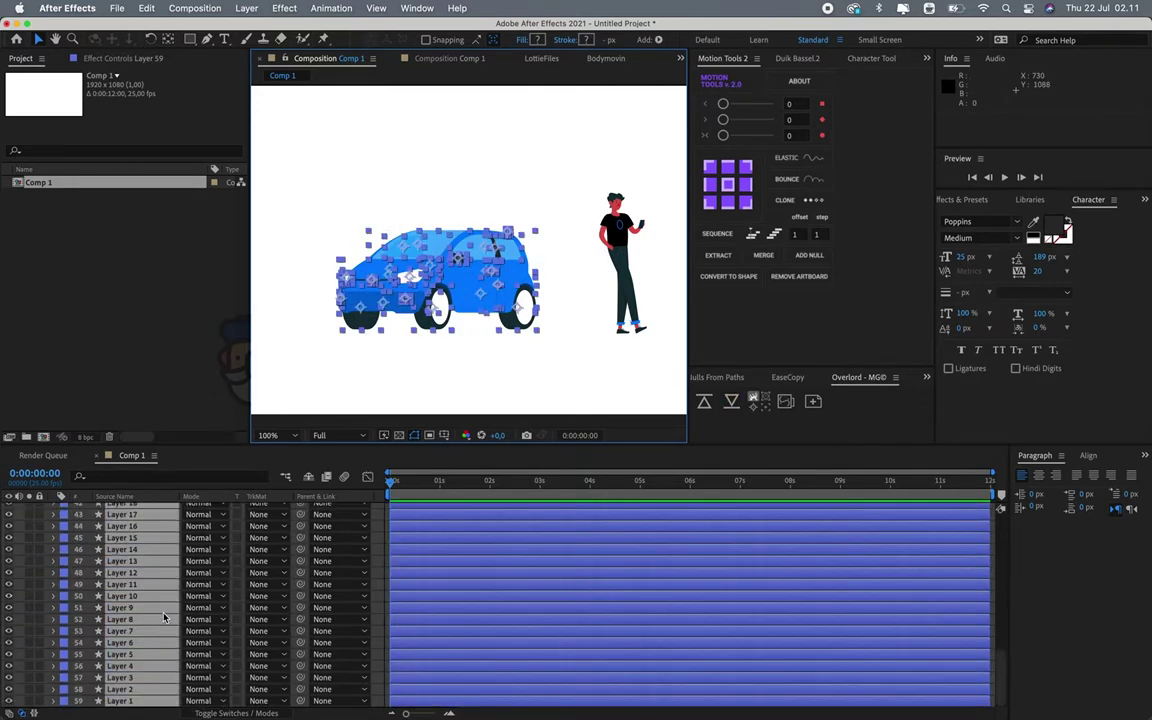
left_click(764, 257)
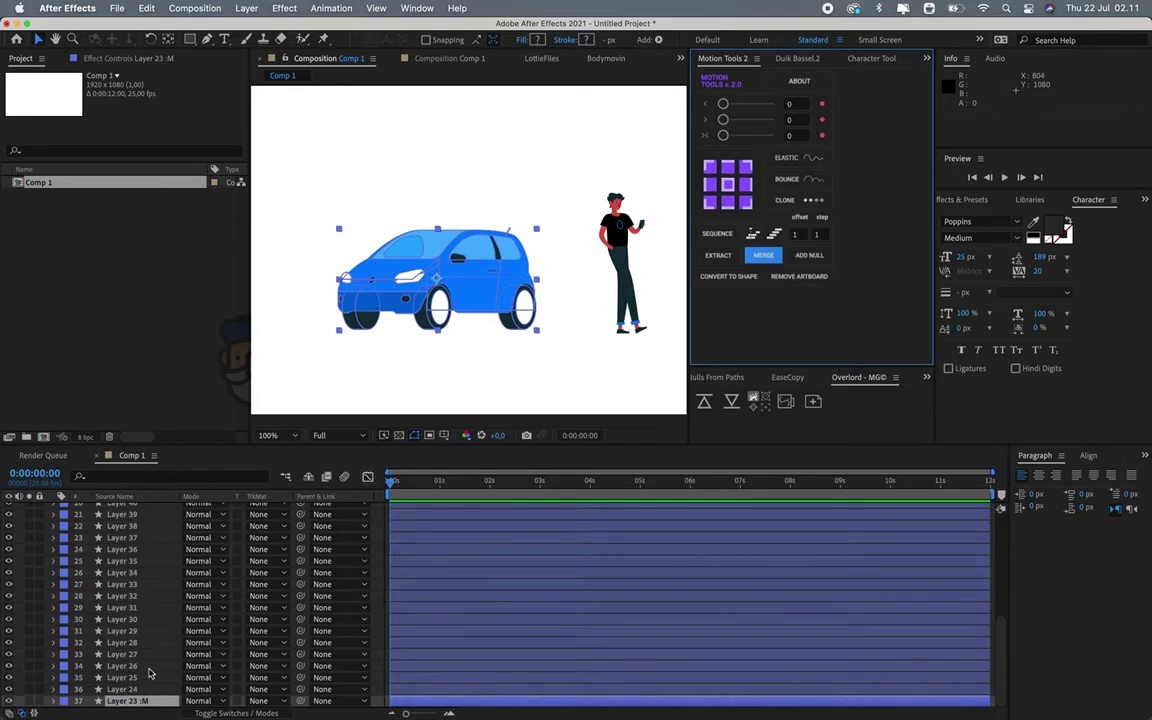
left_click(131, 701)
key("Return")
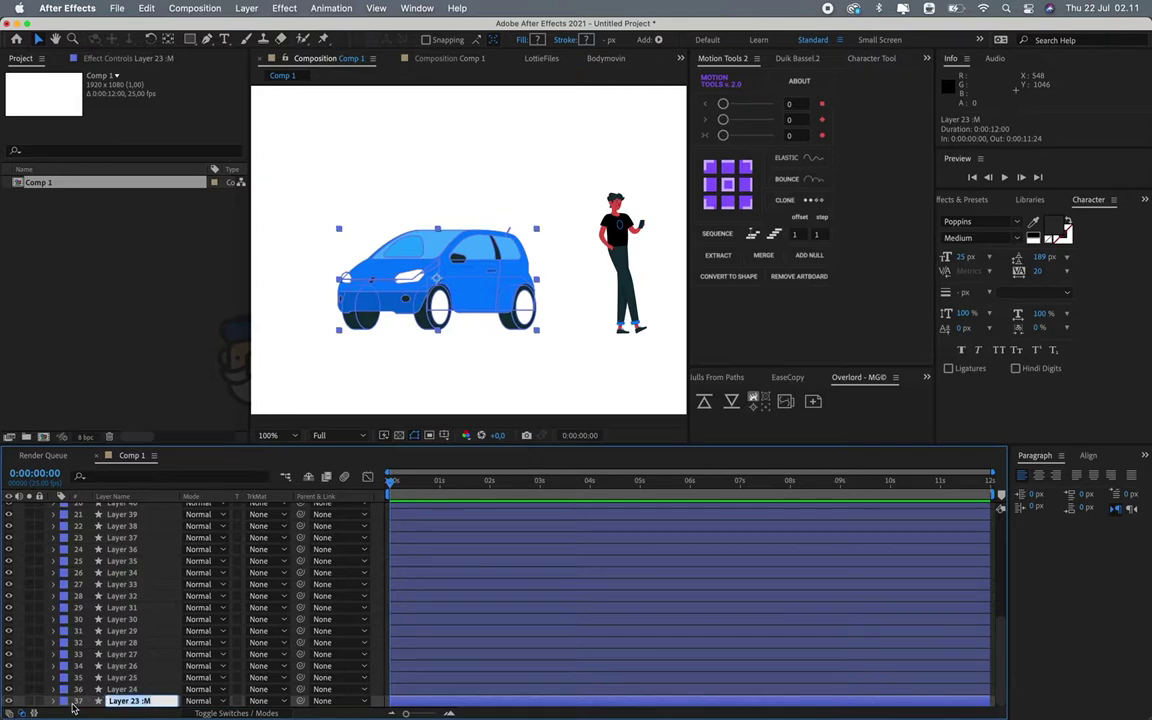
type("Mobil")
key("Return")
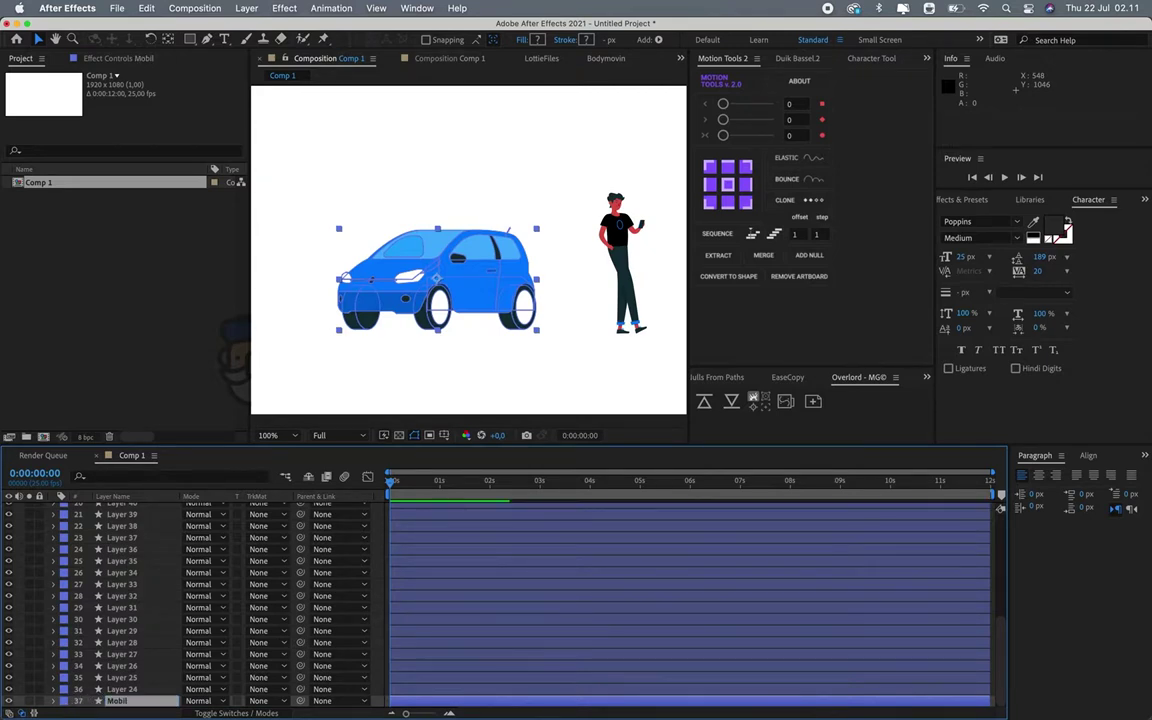
Merge the man's 36 layers into one and begin renaming it Orang.
left_click(115, 689)
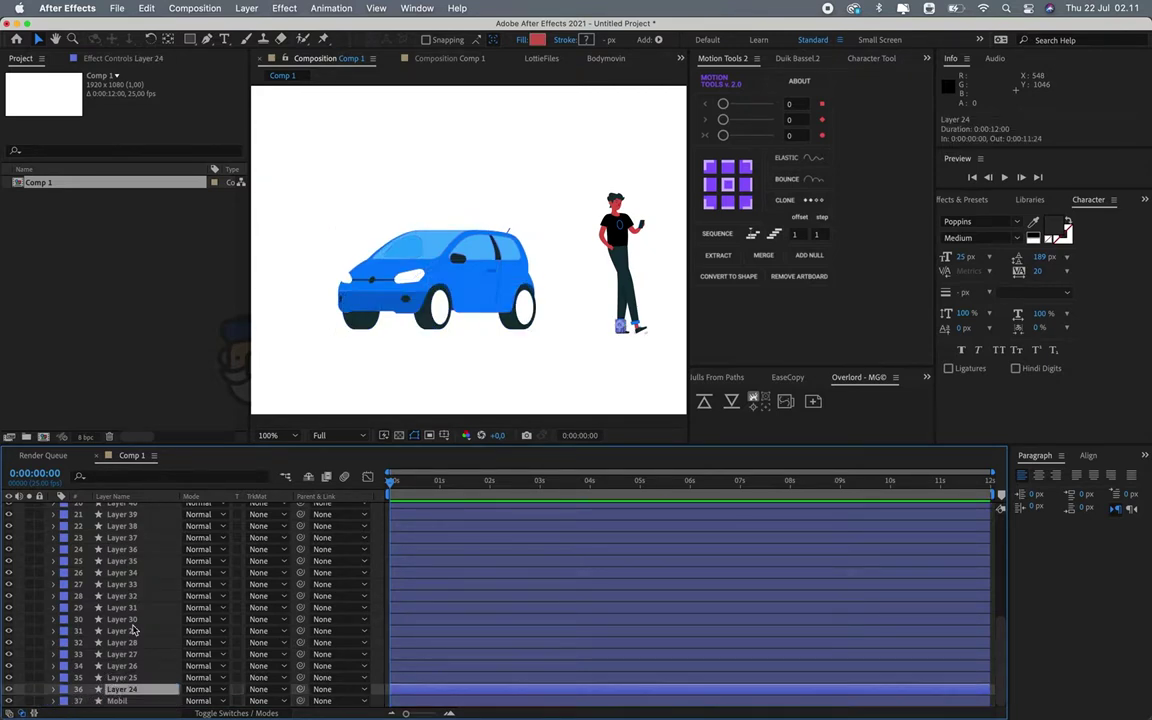
scroll(147, 535, "up", 5)
left_click(151, 511, "shift")
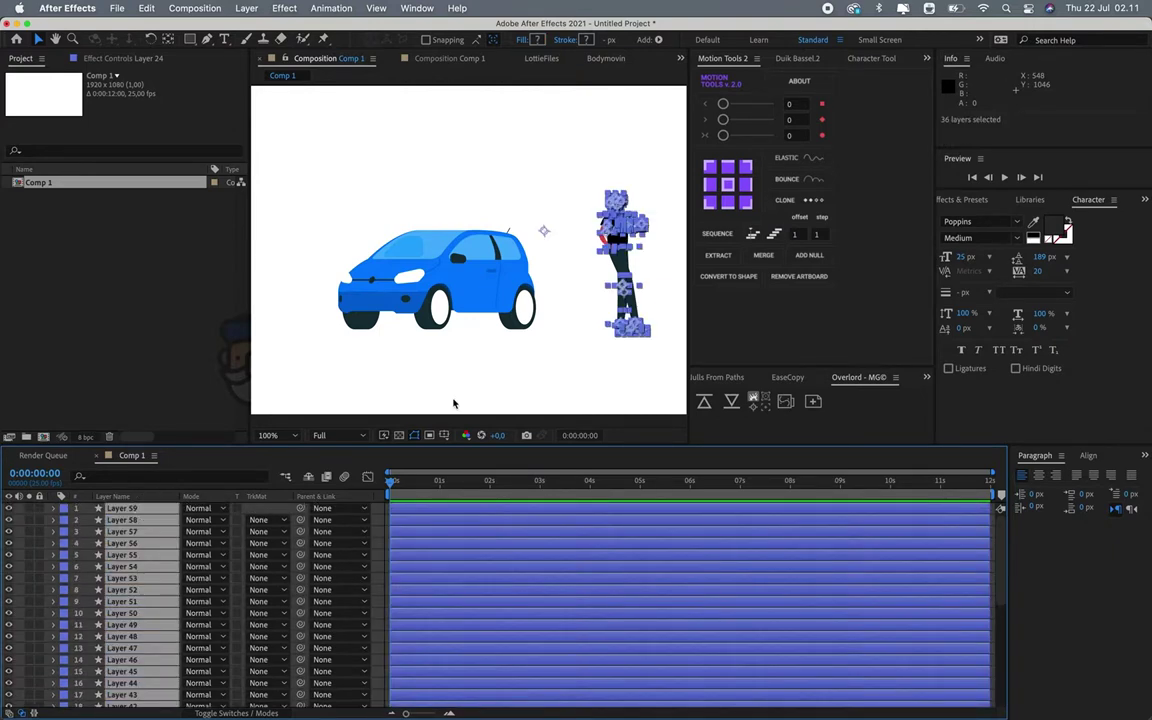
left_click(759, 255)
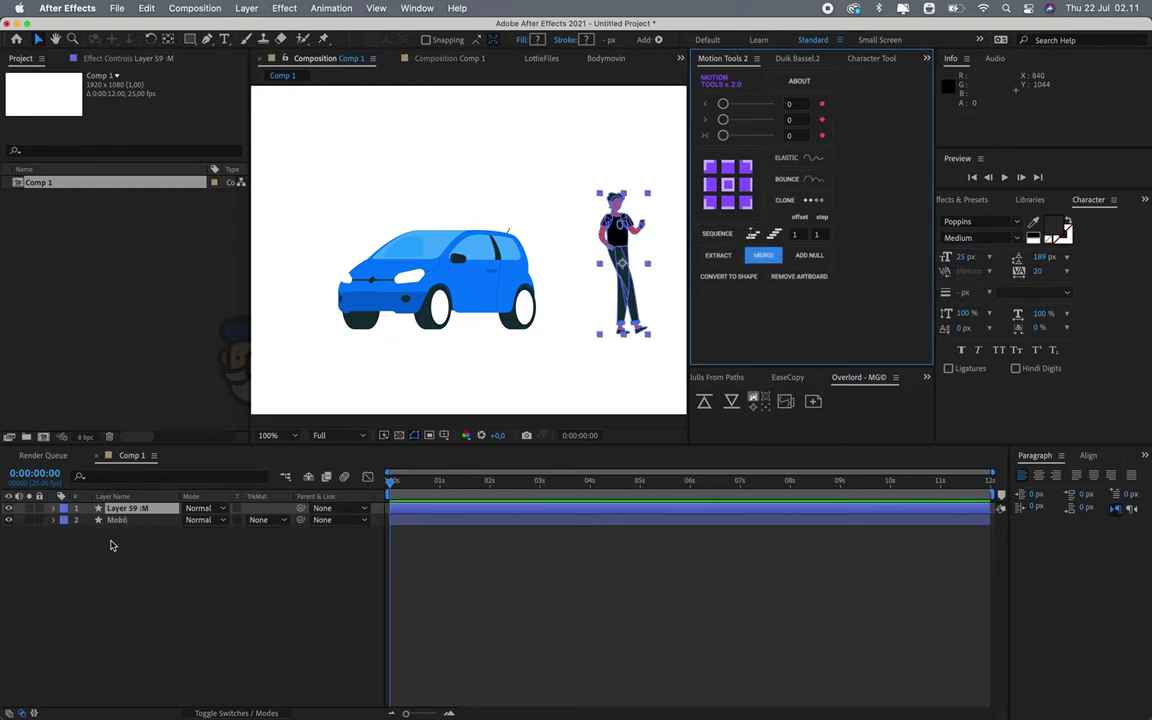
left_click(138, 509)
key("Return")
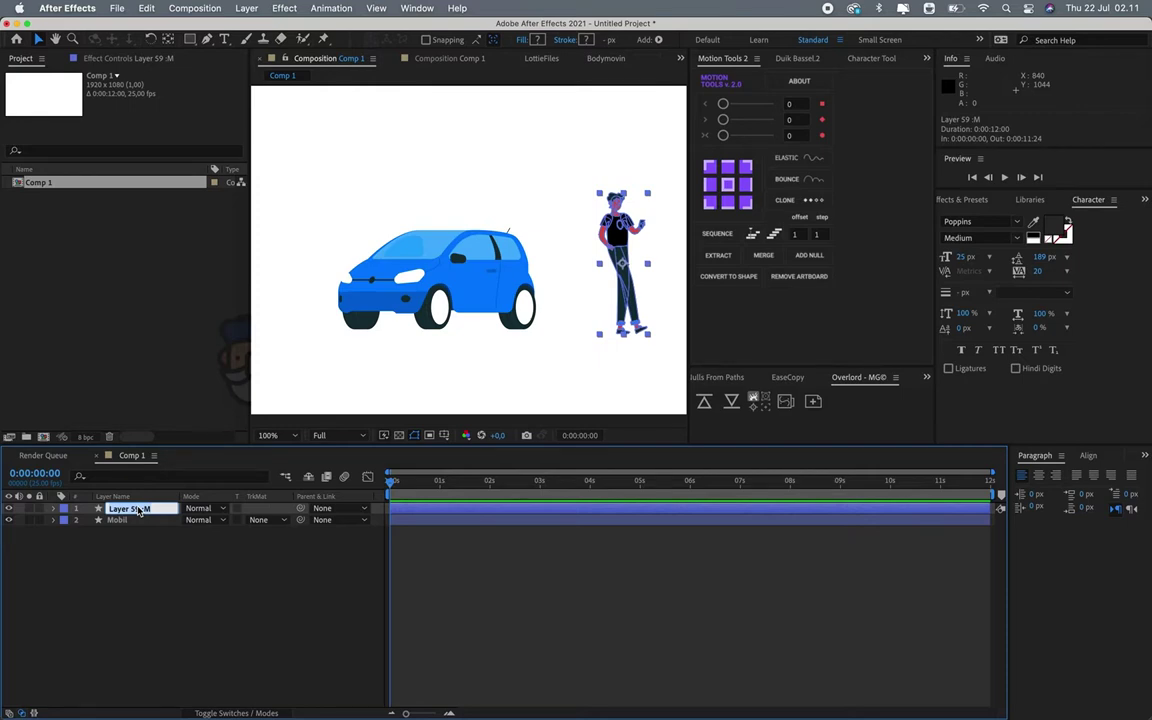
type("og")
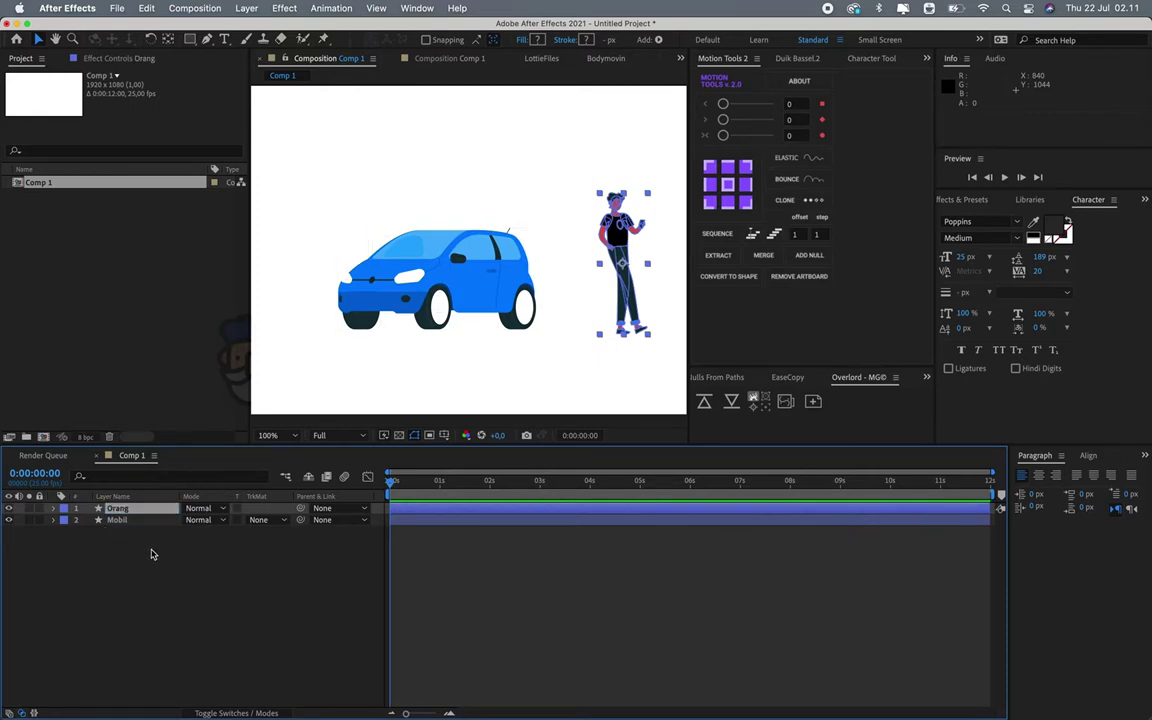
Confirm the name Orang and move the man left, closer to the car.
left_click(617, 308)
left_click_drag(617, 308, 572, 308)
left_click(440, 280)
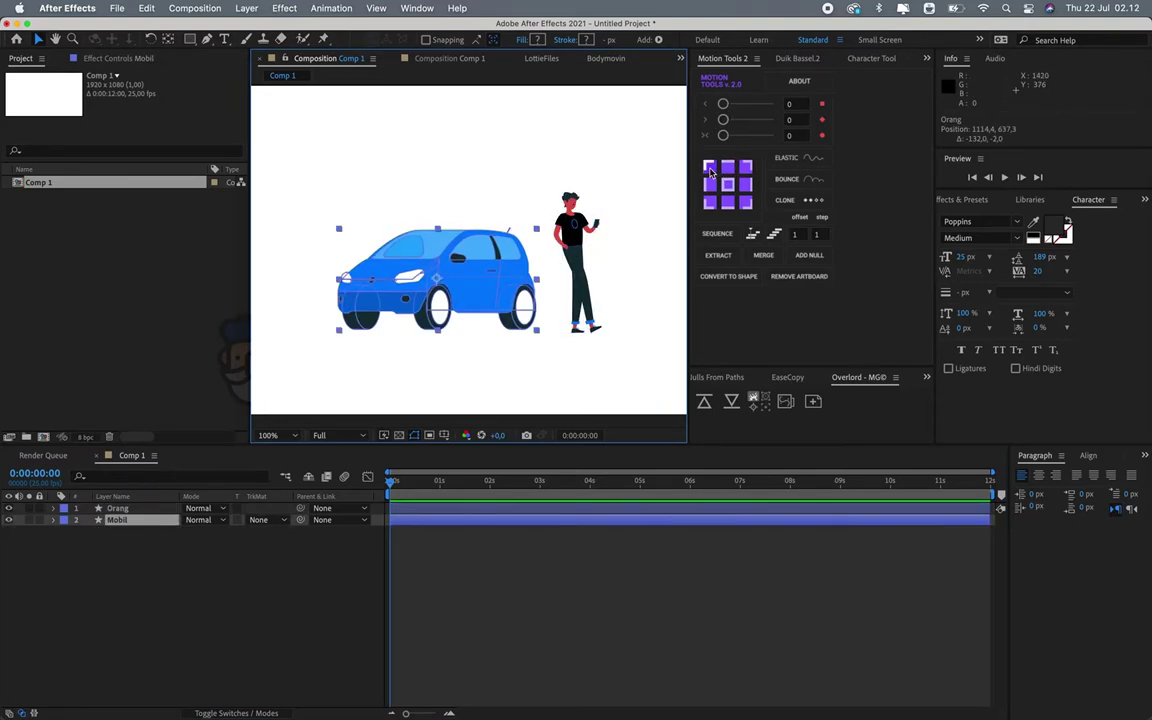
Put the Mobil car's anchor point at its bottom-right corner.
left_click(710, 167)
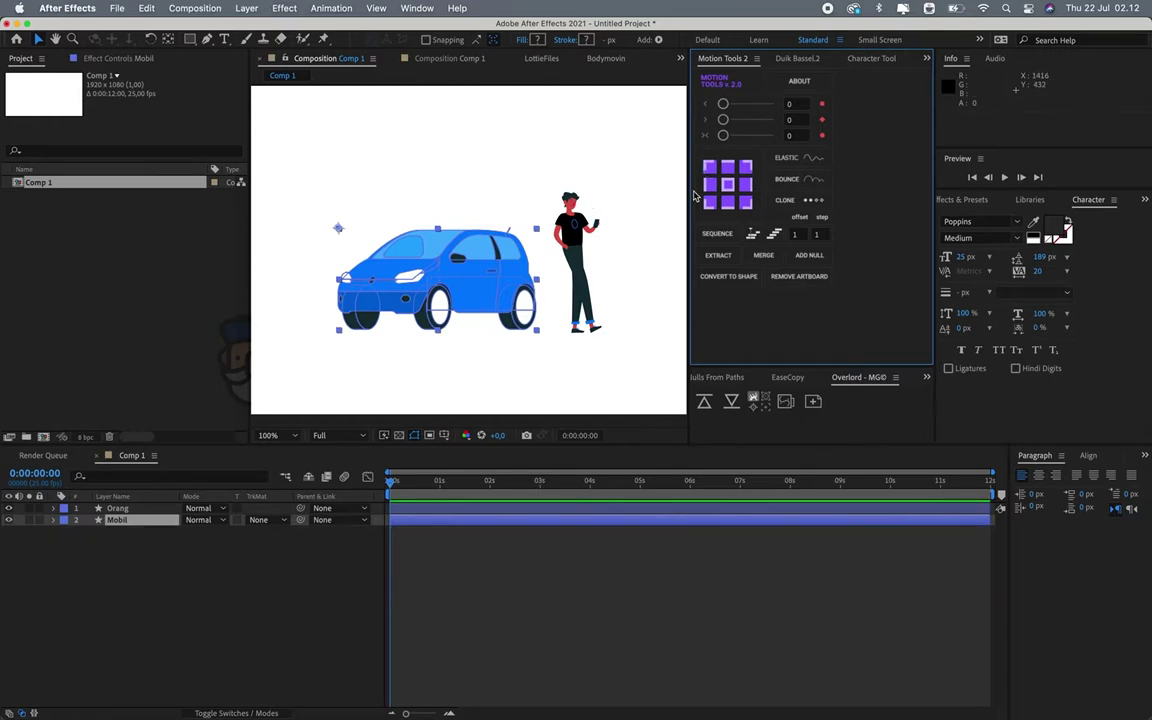
left_click(745, 167)
left_click(727, 184)
left_click(168, 39)
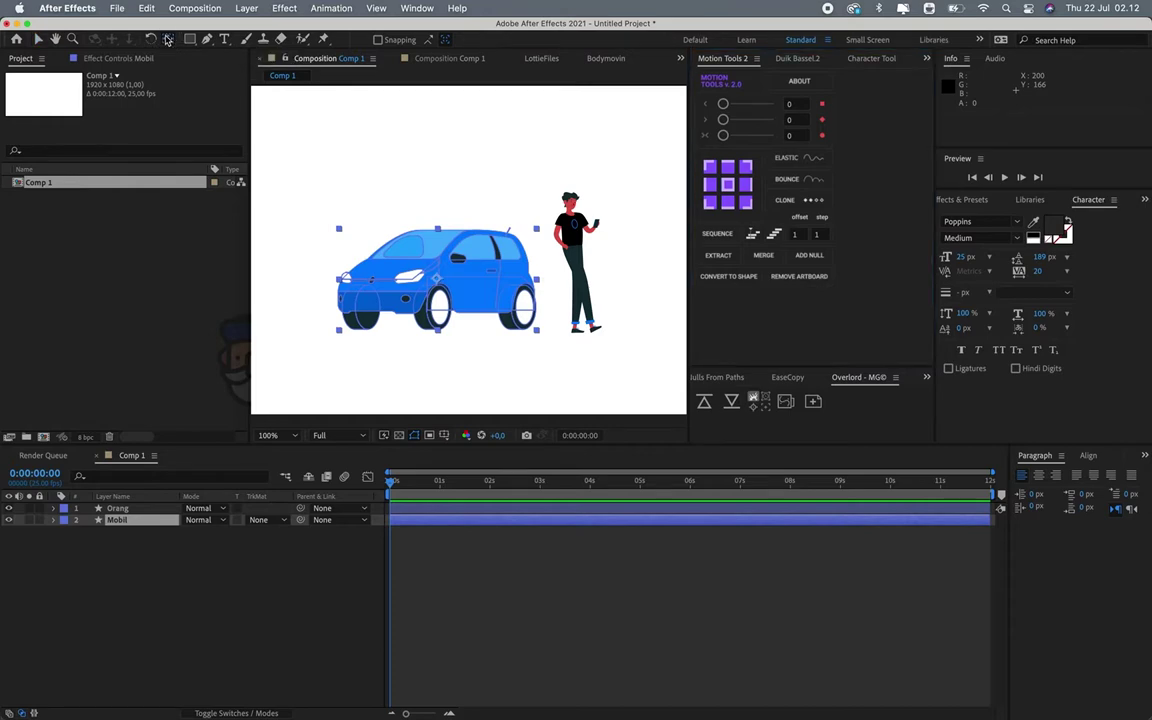
mouse_move(460, 255)
left_mouse_down()
mouse_move(466, 243)
mouse_move(360, 275)
left_mouse_up()
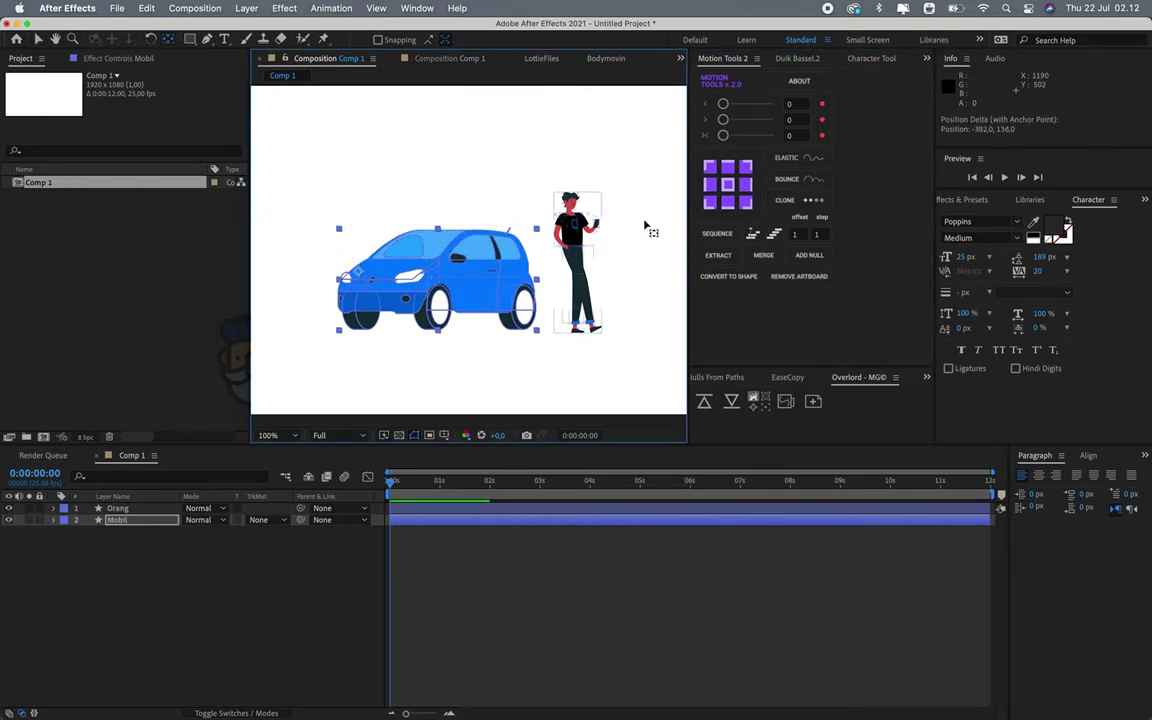
left_click(726, 170)
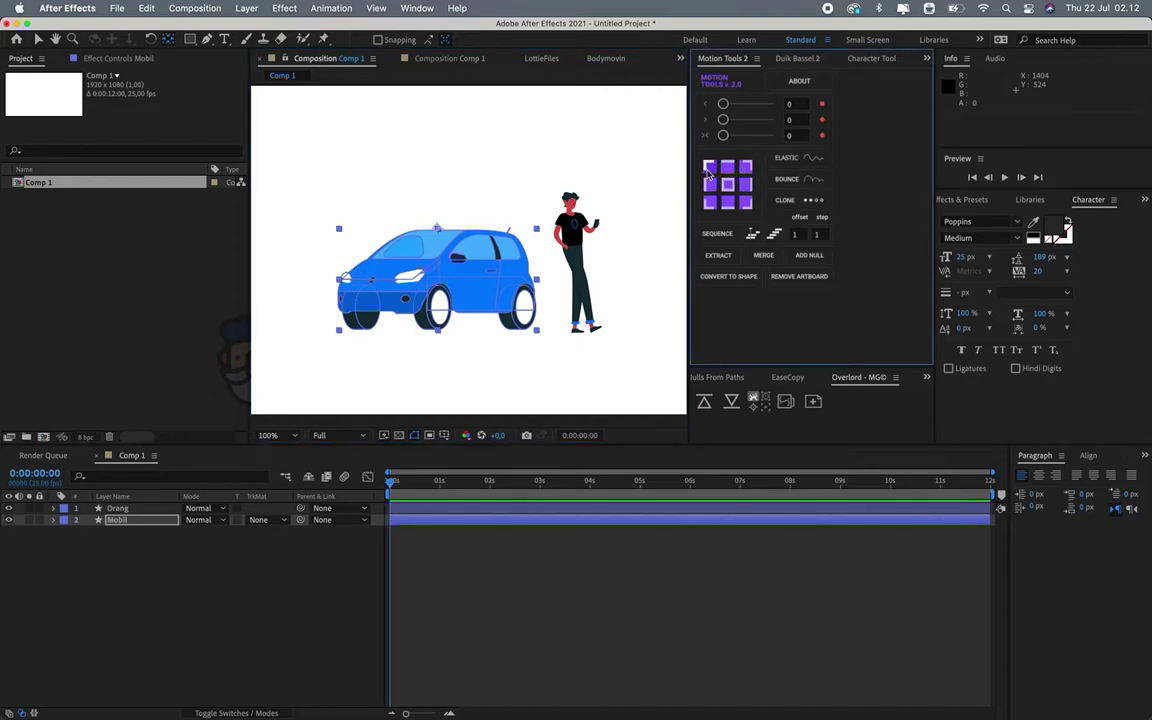
left_click(746, 204)
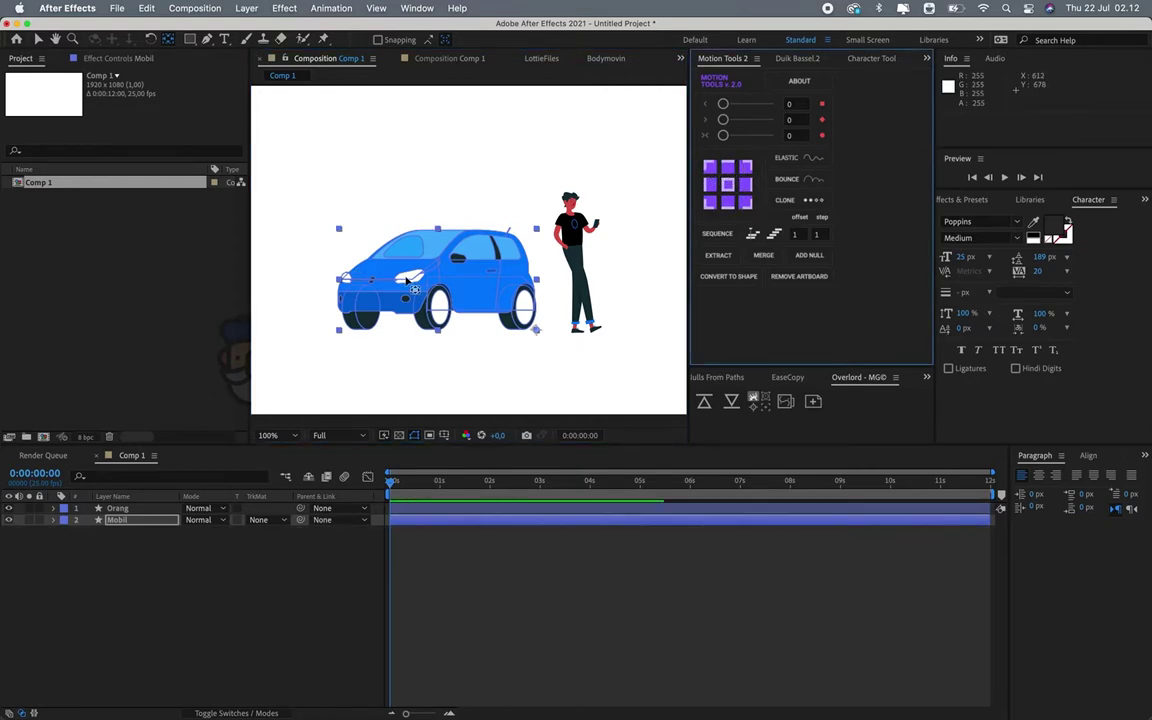
Add an 'Ini Text' title line in 175 px type above the car.
key("ctrl+t")
left_click(361, 168)
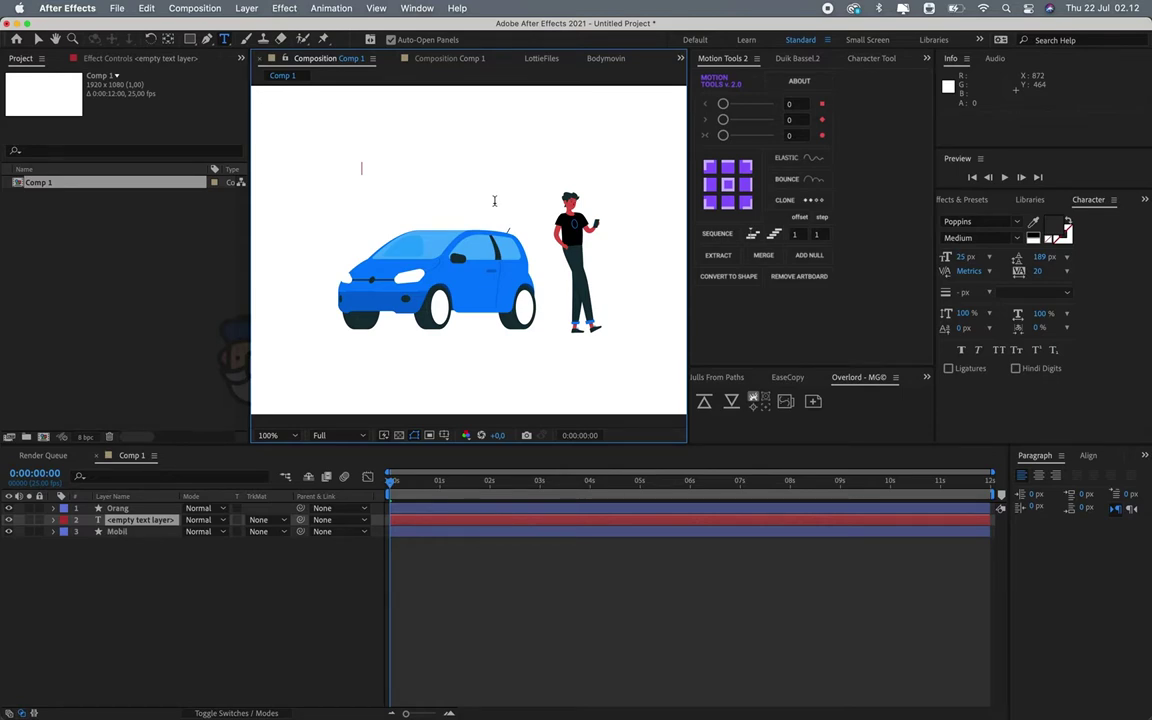
type("Ini Text")
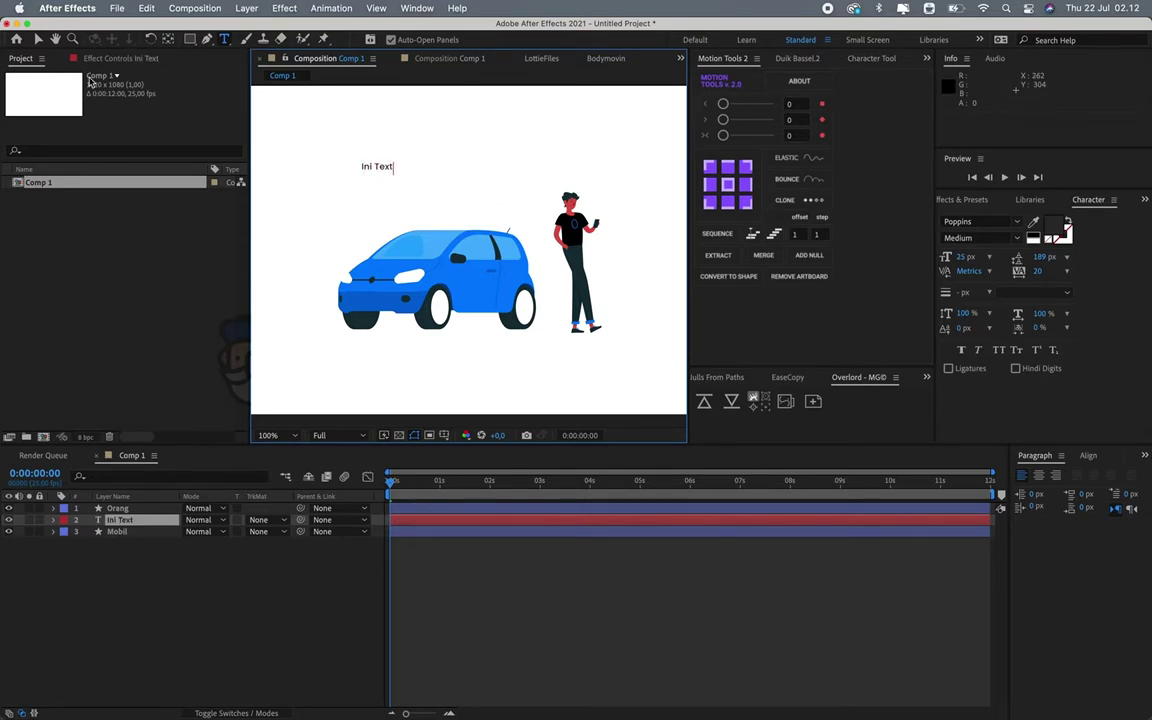
key("Escape")
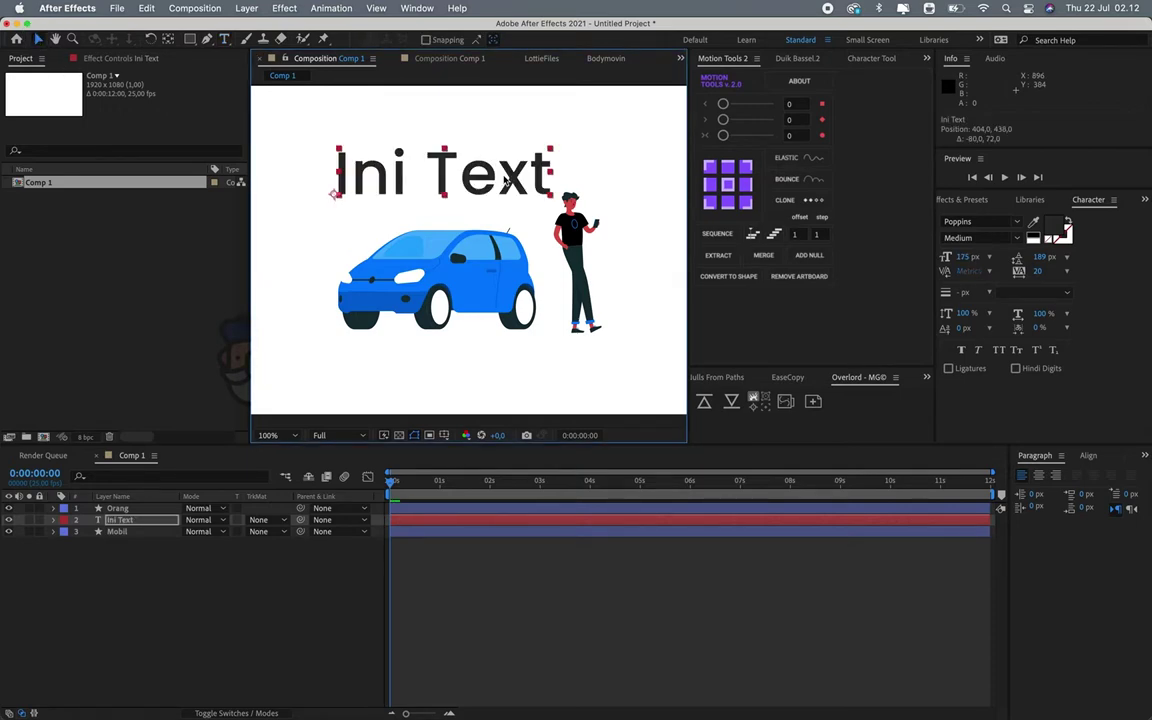
Move the Ini Text title left above the car with its anchor at the left middle.
left_click_drag(554, 175, 319, 188)
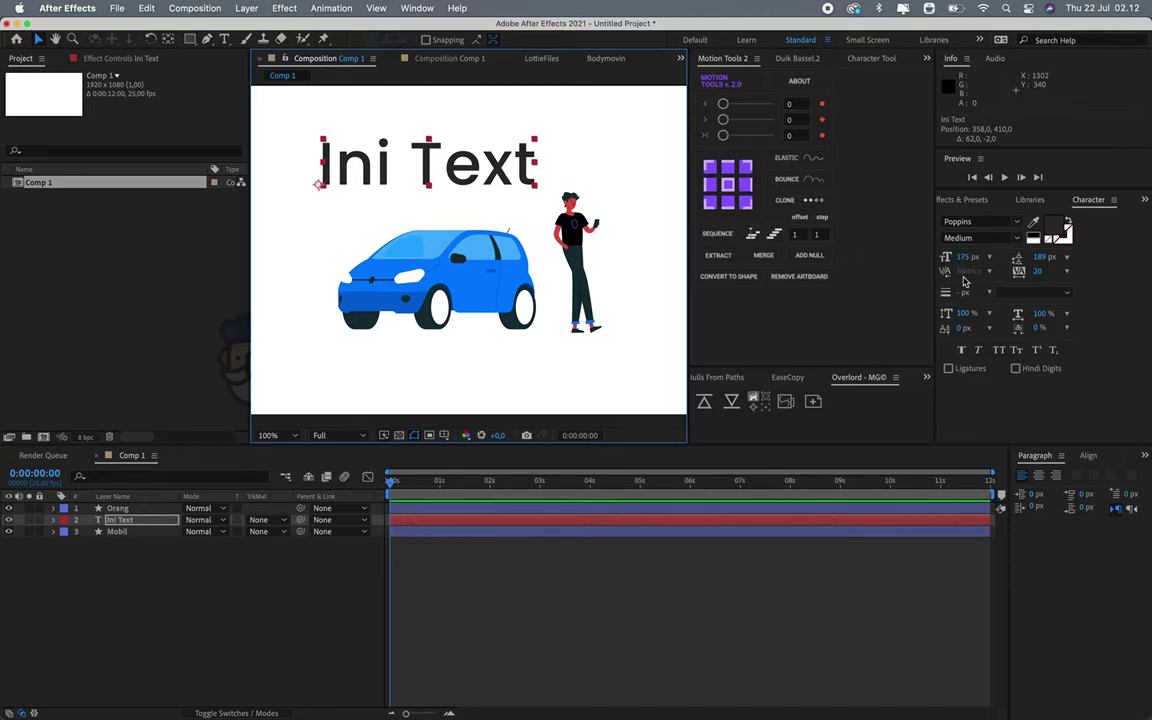
left_click(746, 202)
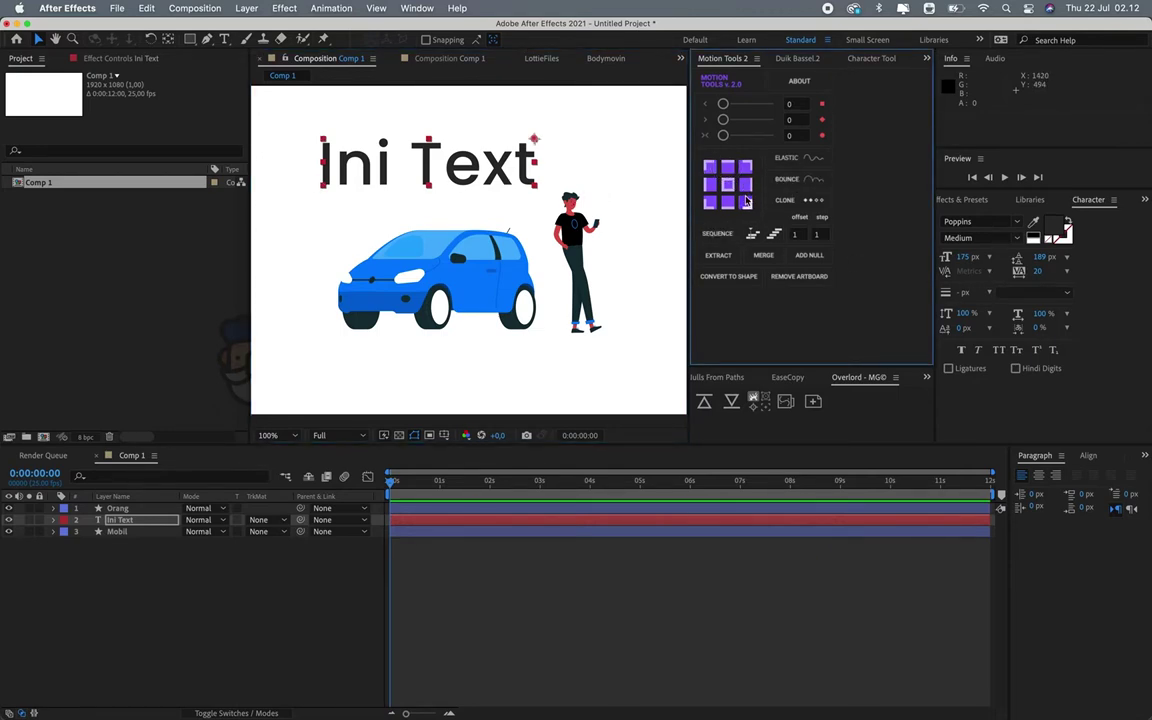
left_click(710, 184)
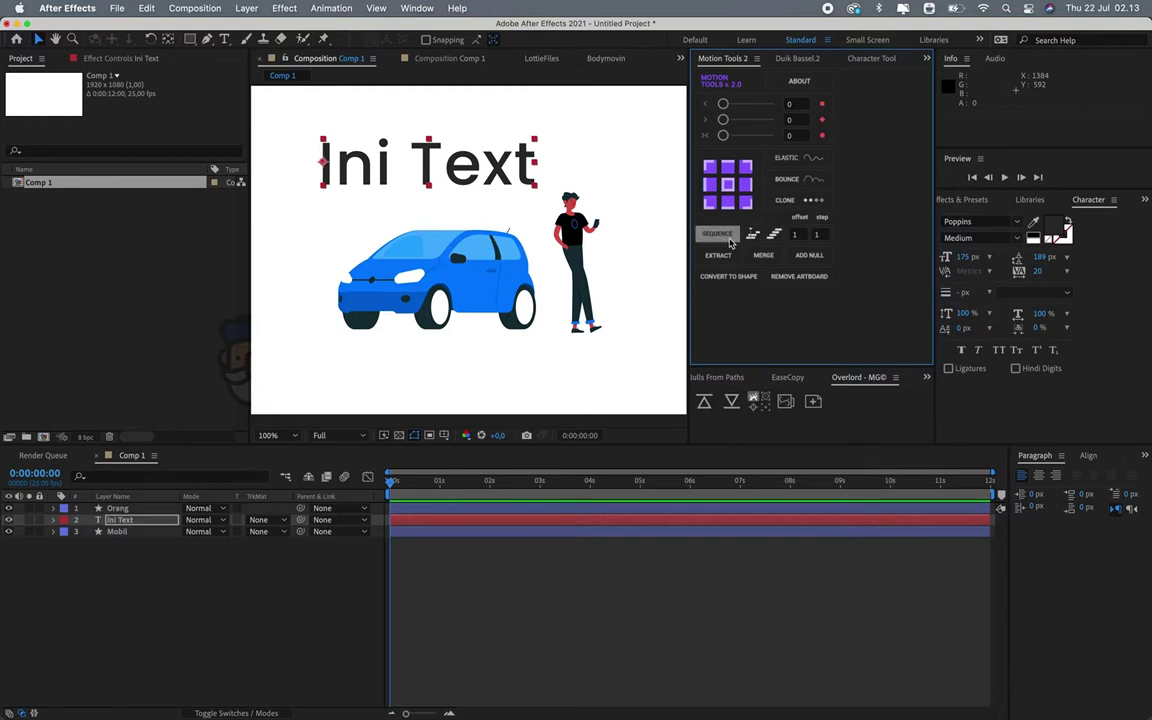
Select only the Orang layer and extract the man into separate piece layers.
left_click(405, 523)
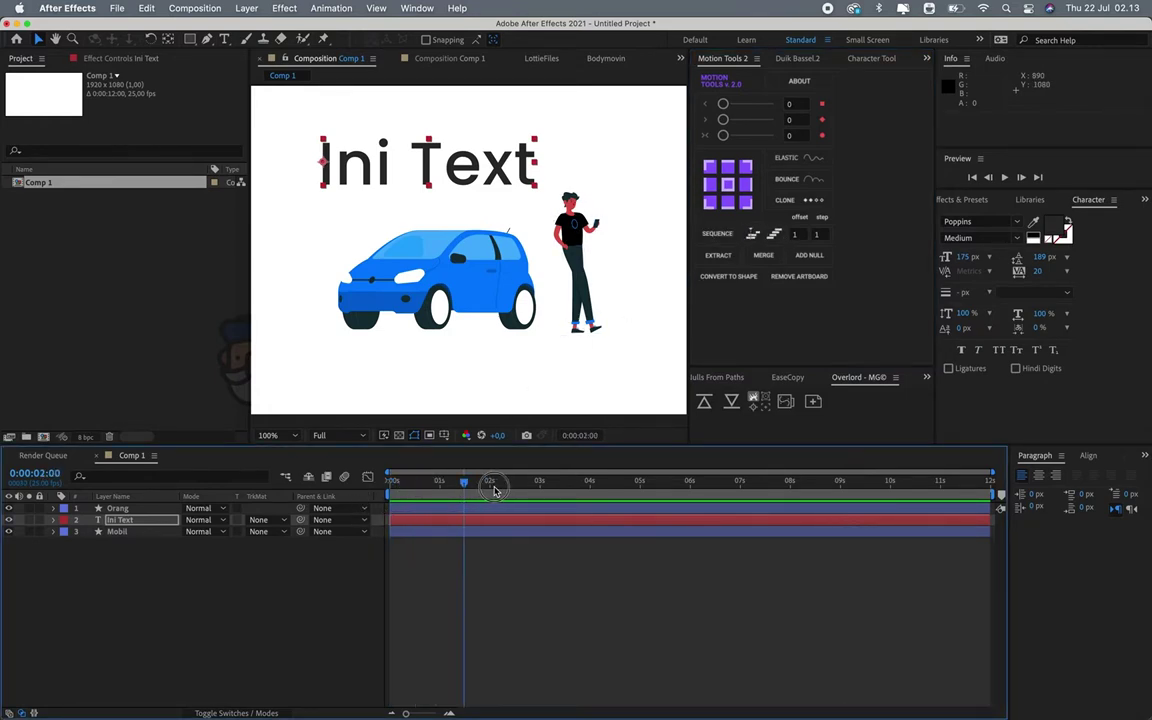
left_click(460, 508)
left_click(431, 531, "shift")
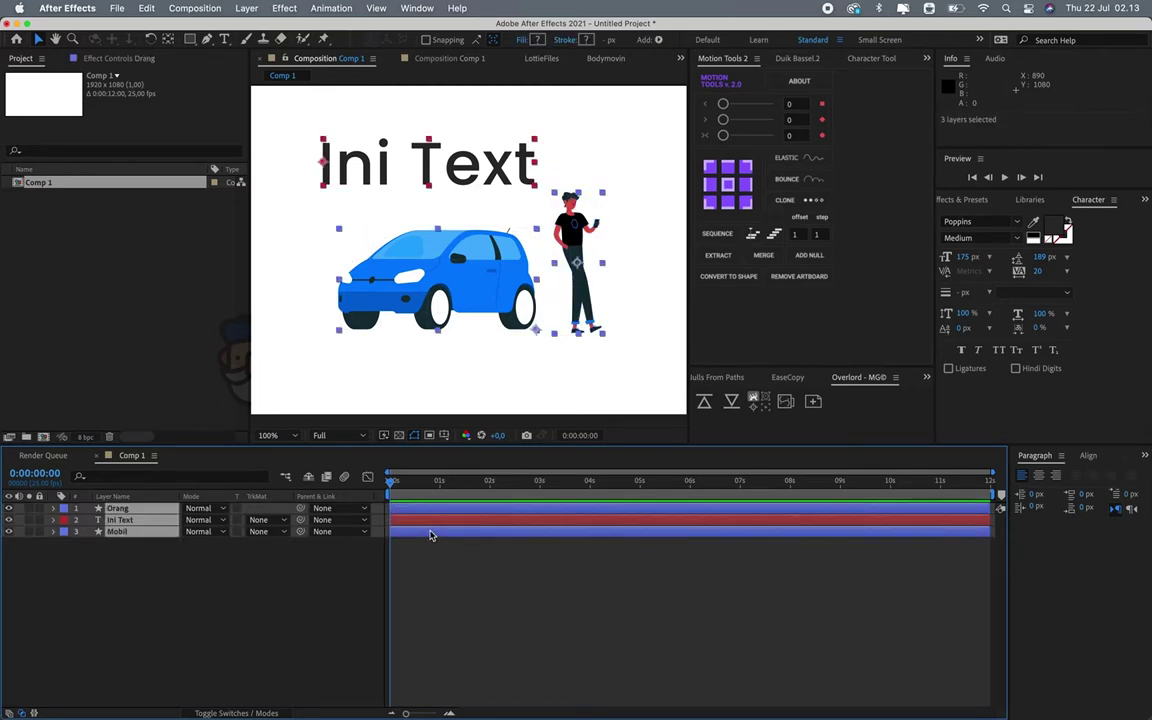
left_click(149, 508)
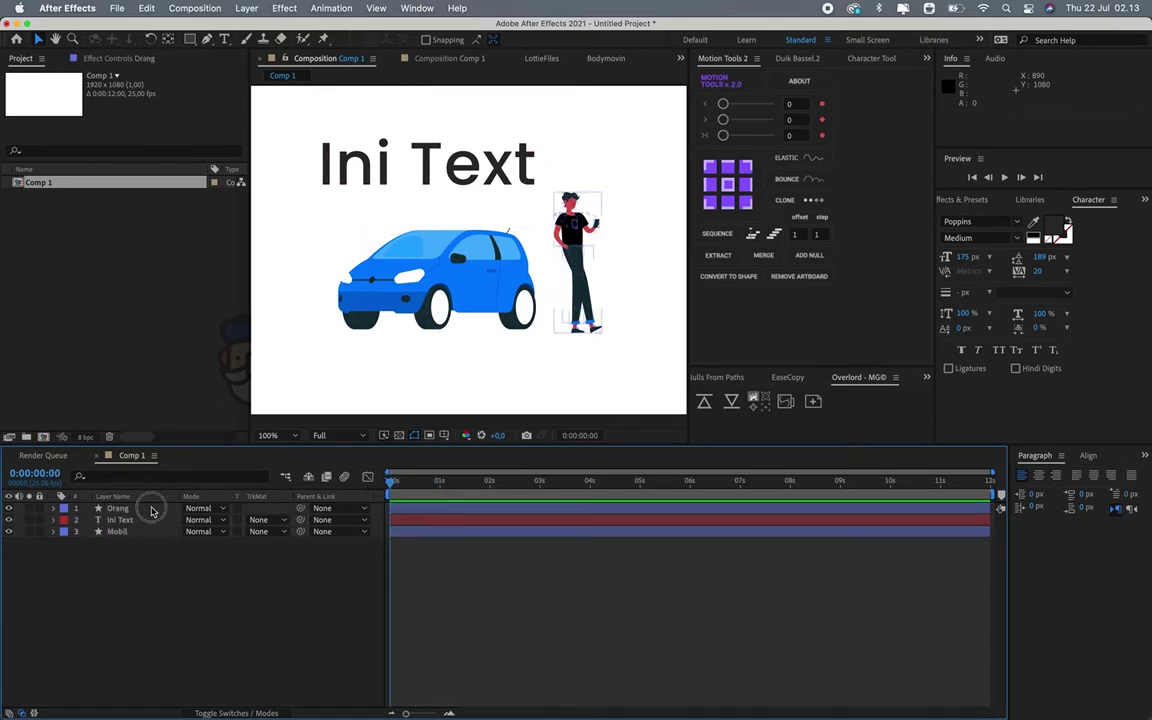
left_click(718, 255)
Stagger the man's piece layers in time with SEQUENCE and preview the build-in.
scroll(499, 567, "up", 4)
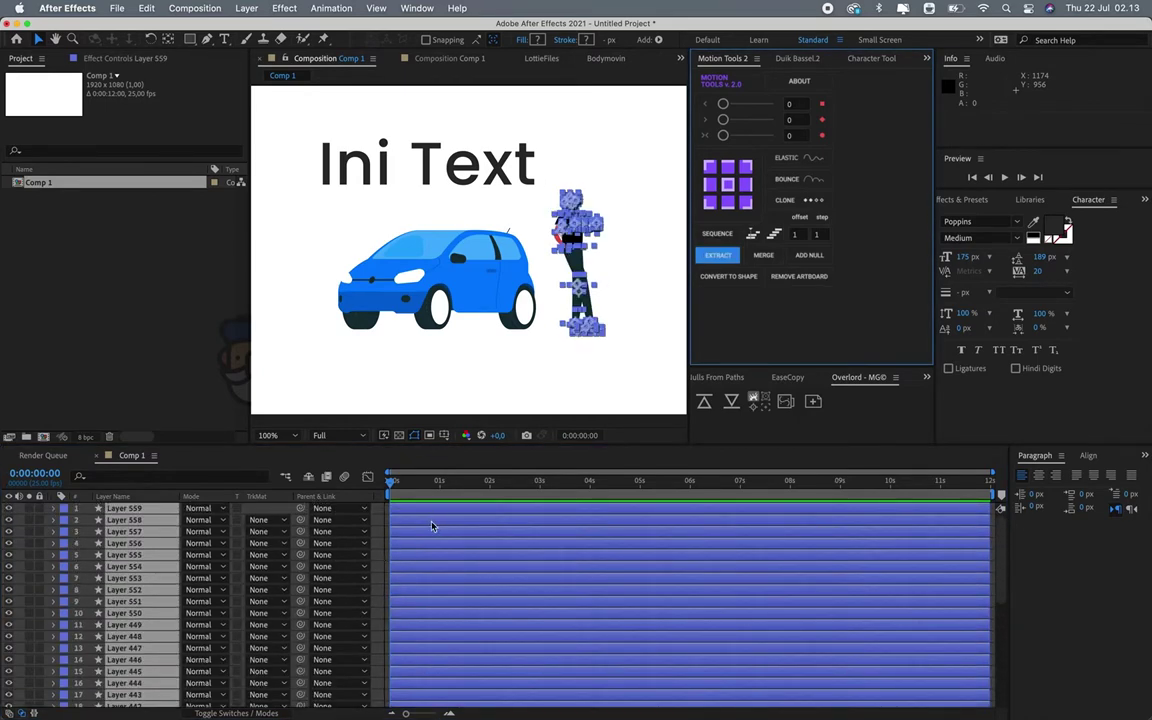
left_click(715, 235)
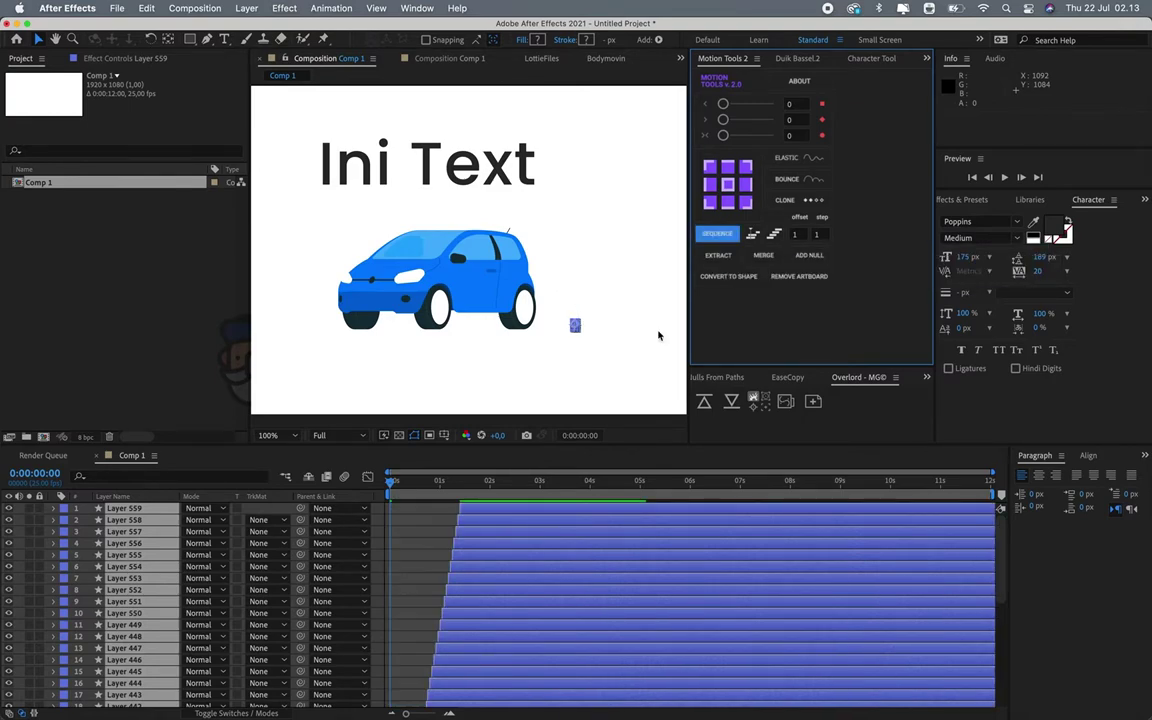
scroll(520, 575, "down", 5)
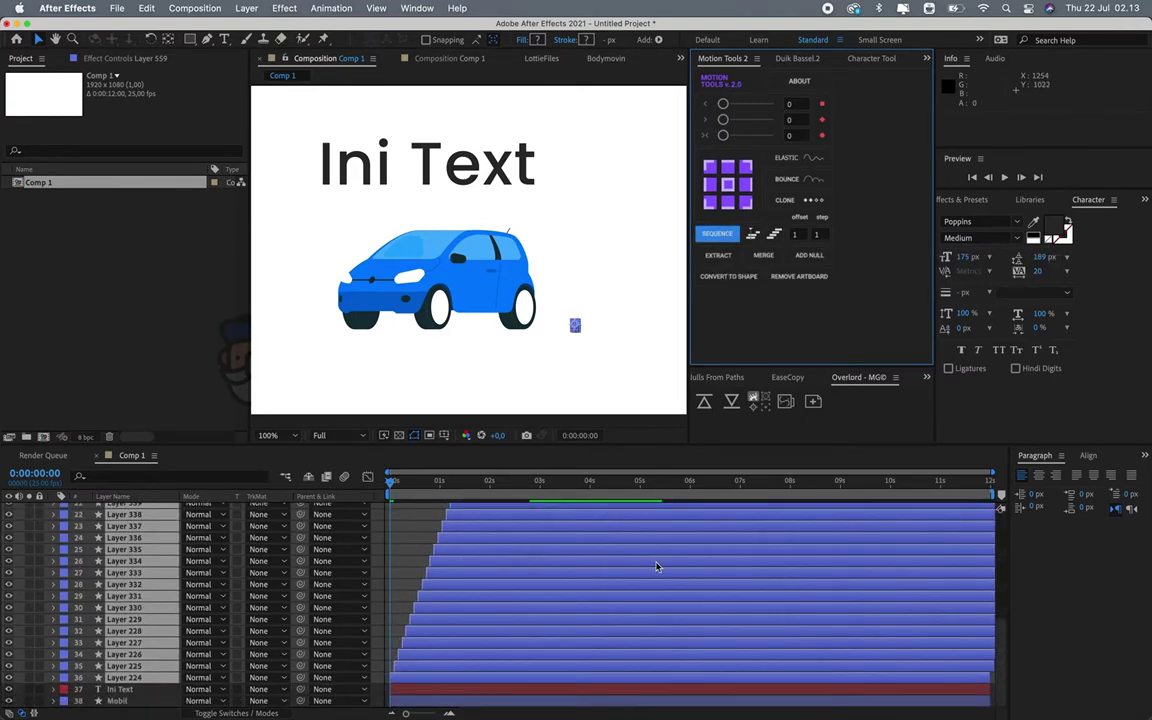
left_click(423, 447)
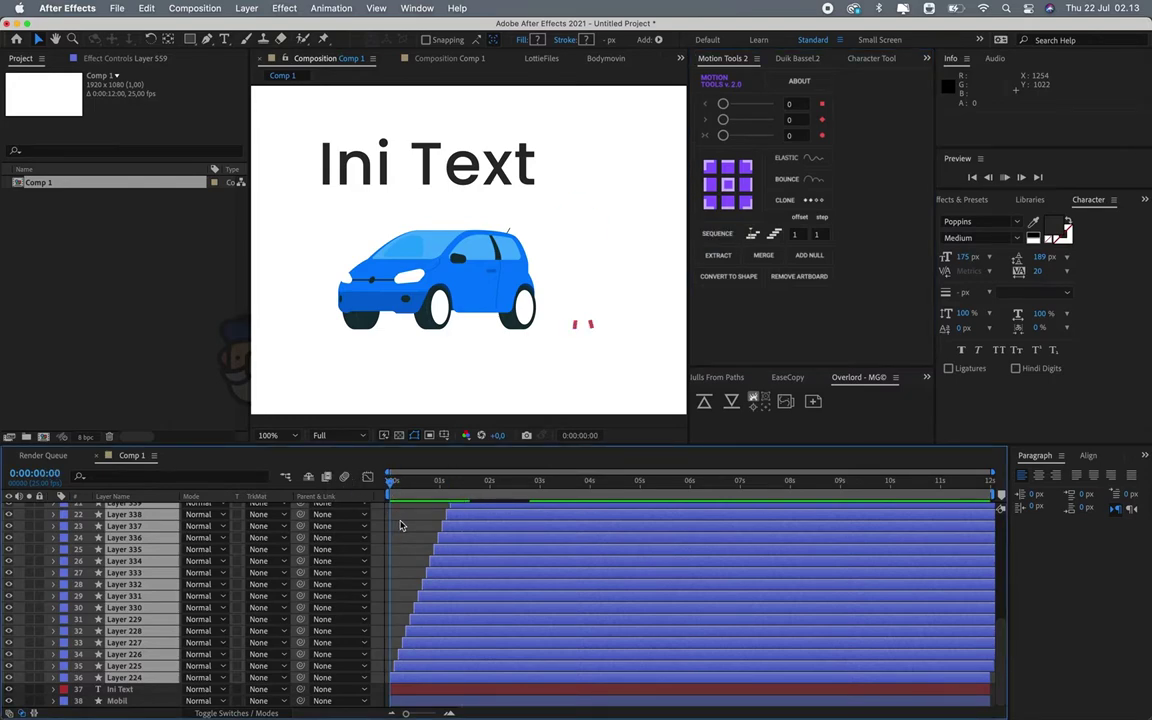
key("space")
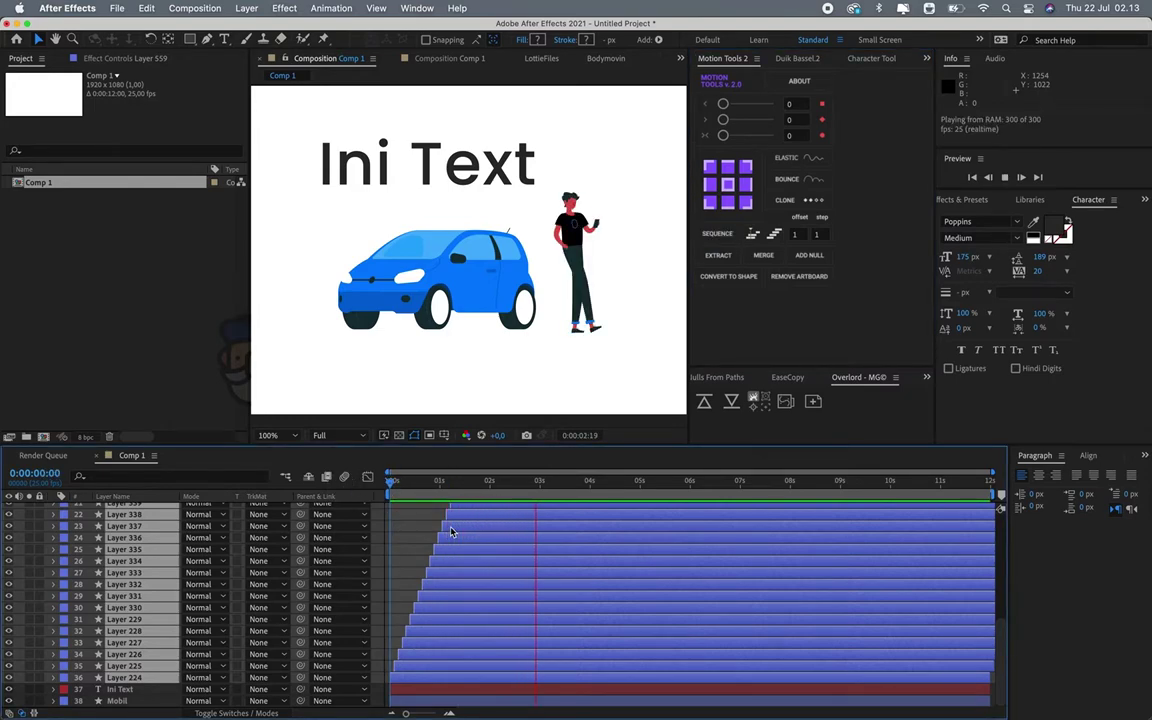
key("space")
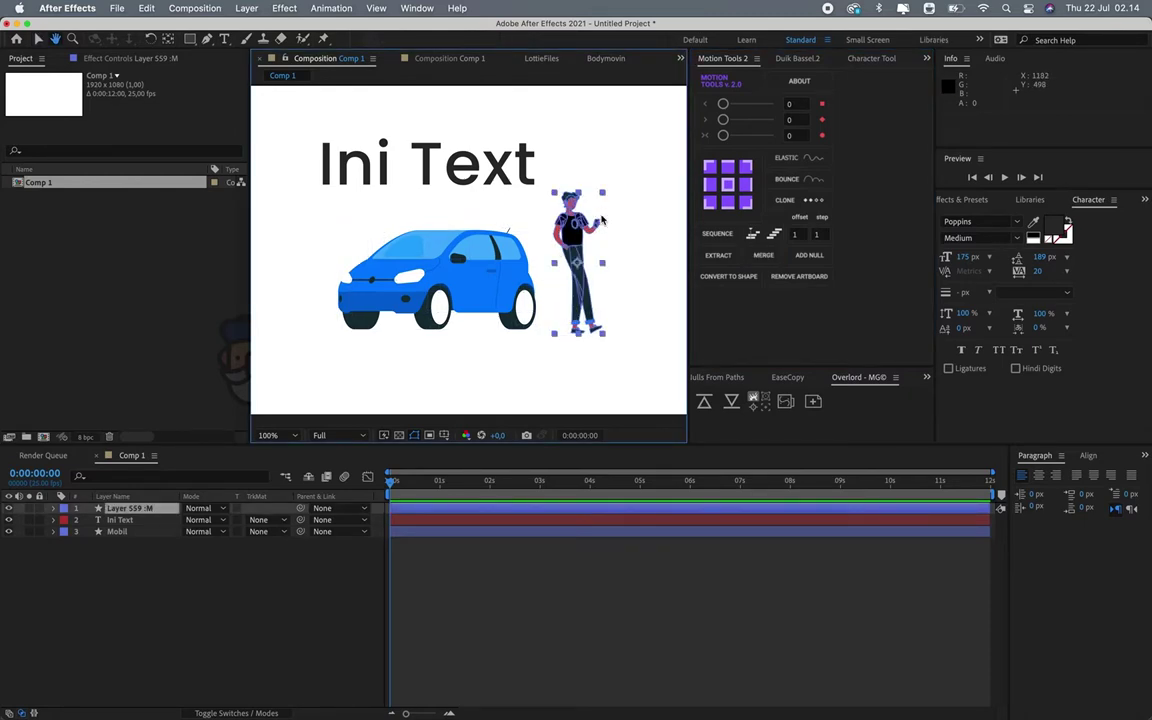
Recentre the comp view and bring up the Easy Bake panel from the hidden panels list.
mouse_move(602, 204)
left_mouse_down()
mouse_move(547, 257)
mouse_move(599, 234)
left_mouse_up()
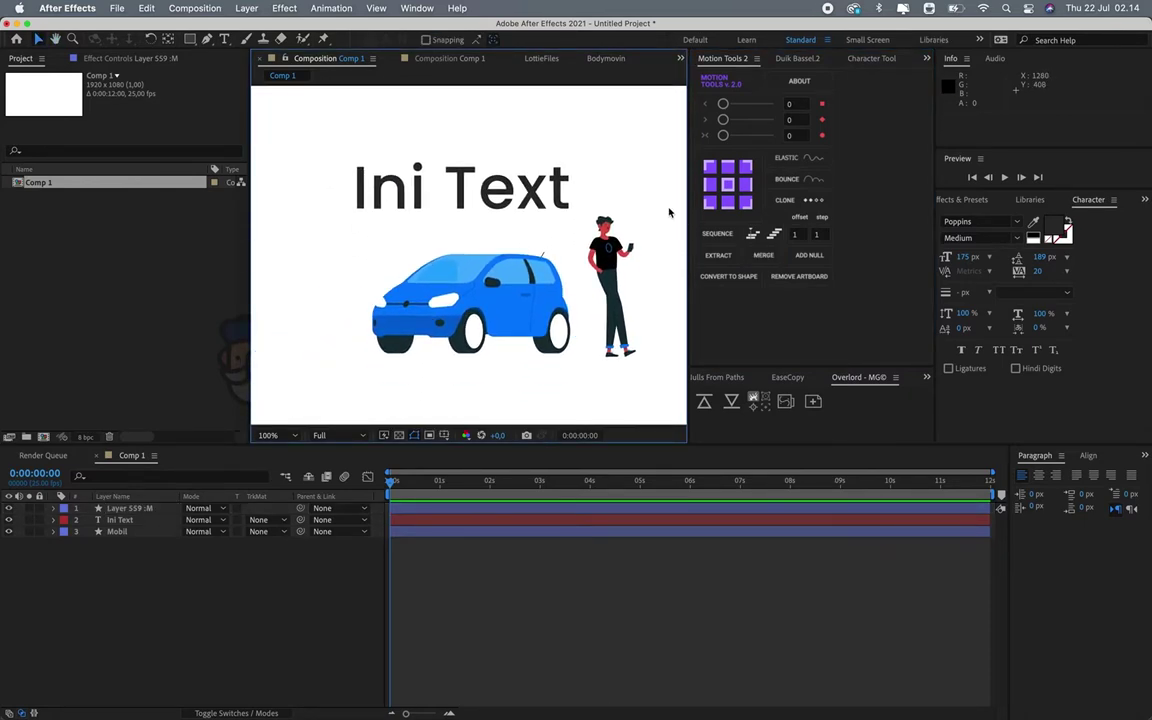
key("v")
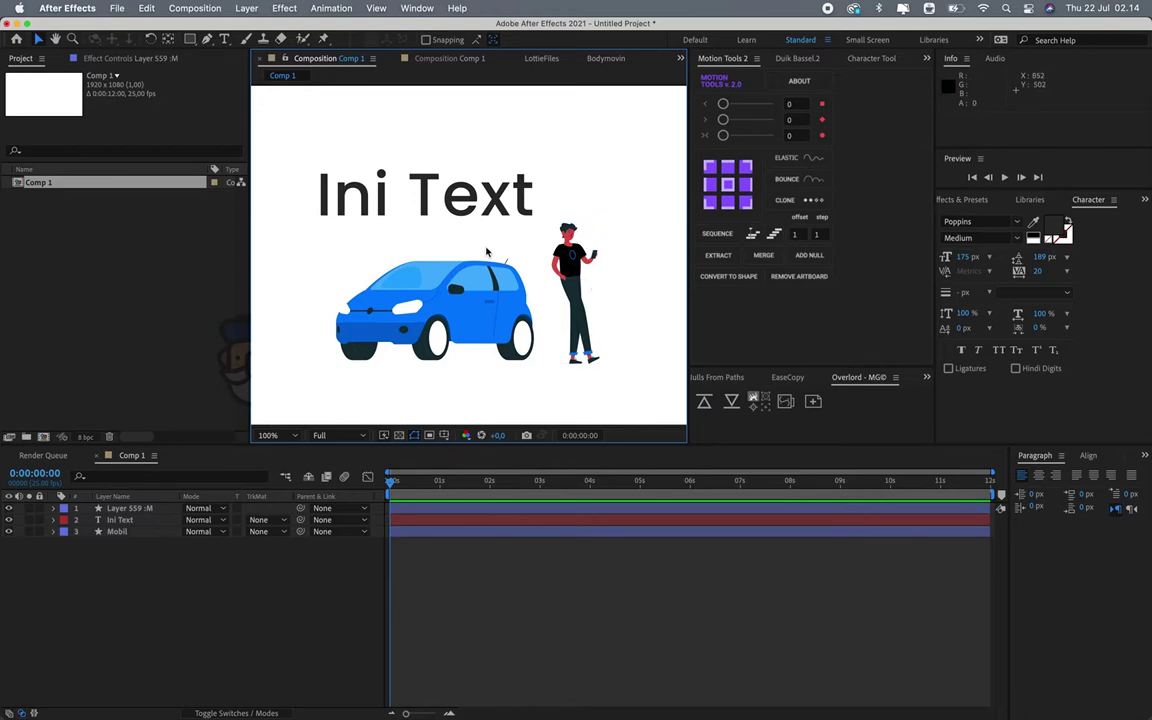
left_click(926, 58)
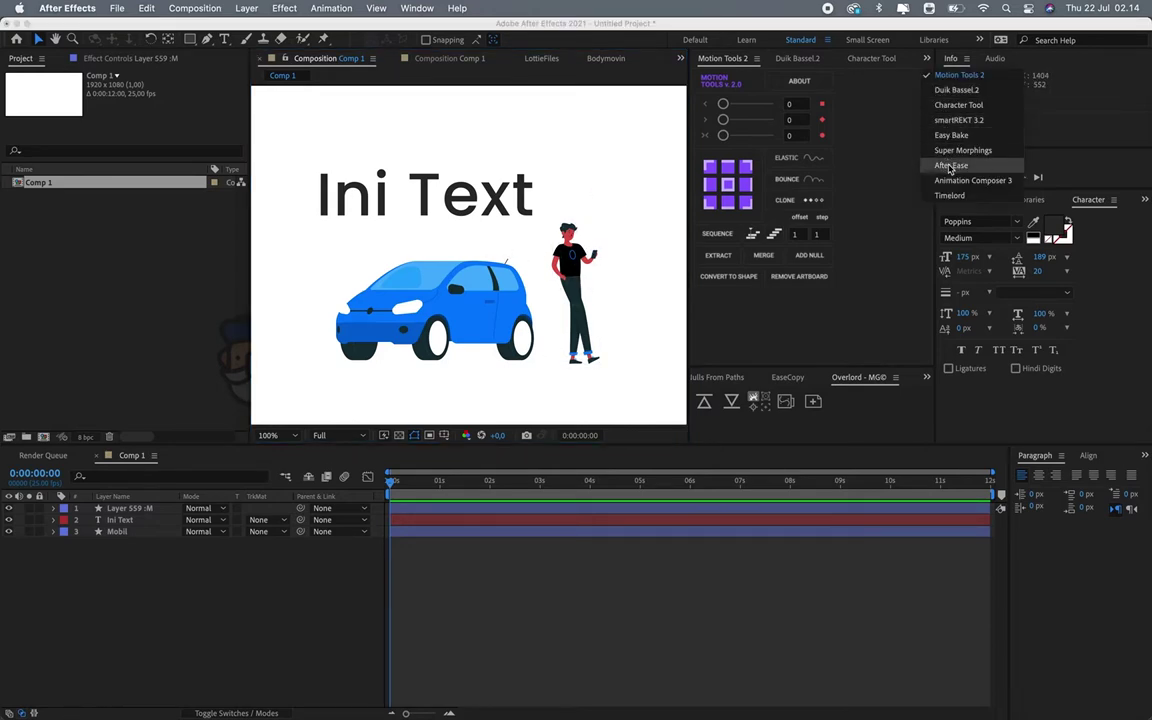
left_click(951, 135)
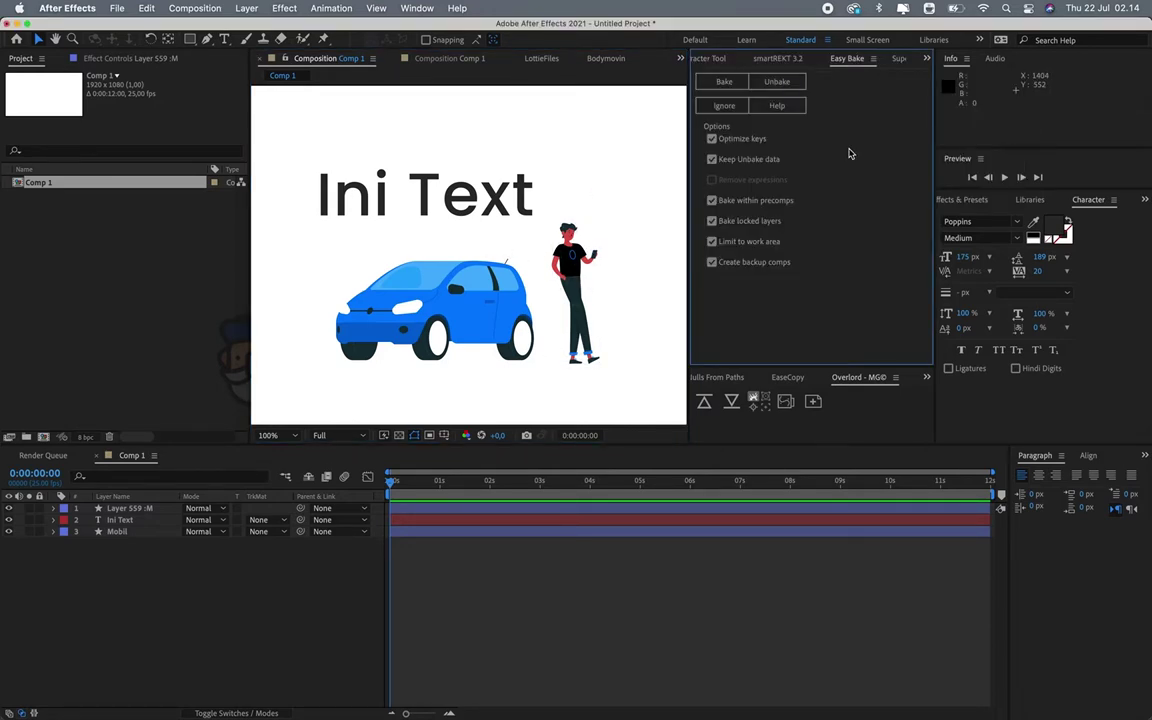
left_click(400, 458)
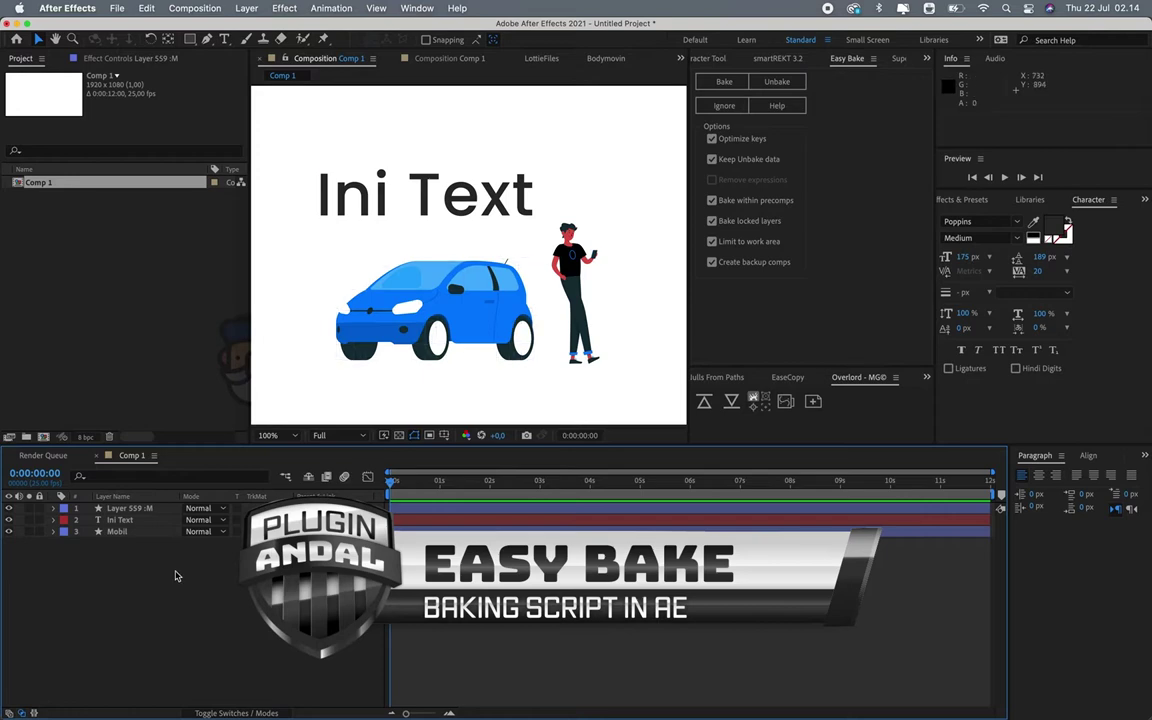
left_click(117, 520)
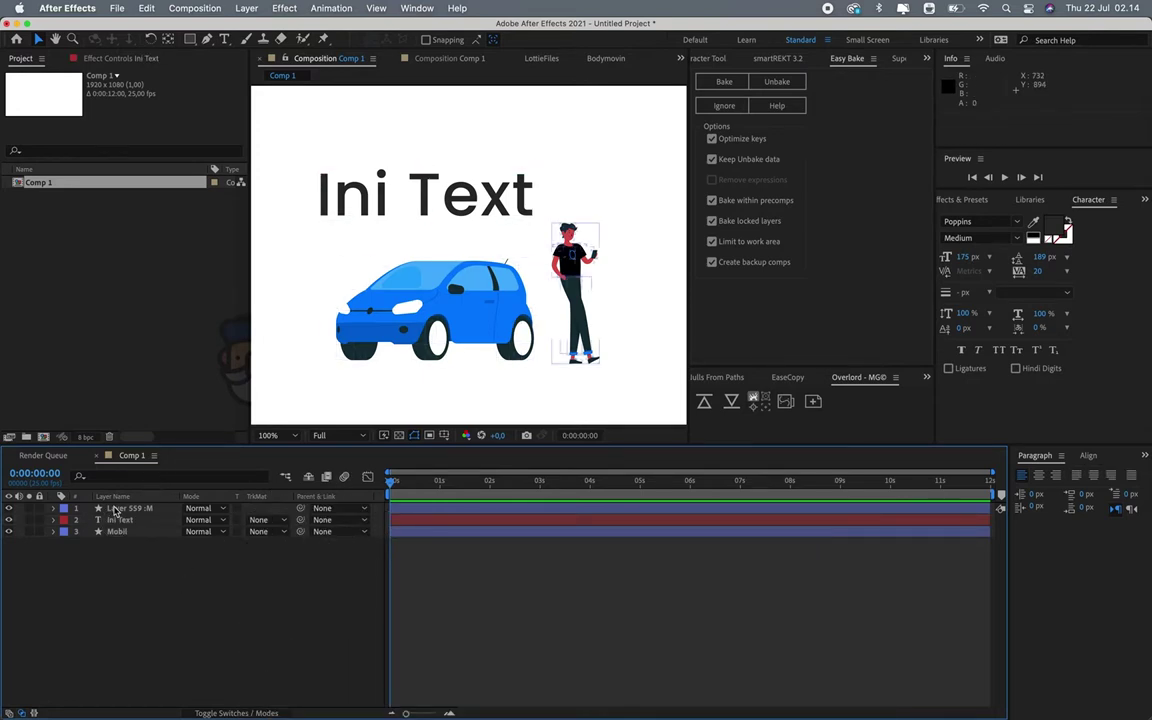
Give the Mobil layer's Position a wiggle(10,30) expression.
left_click(117, 531)
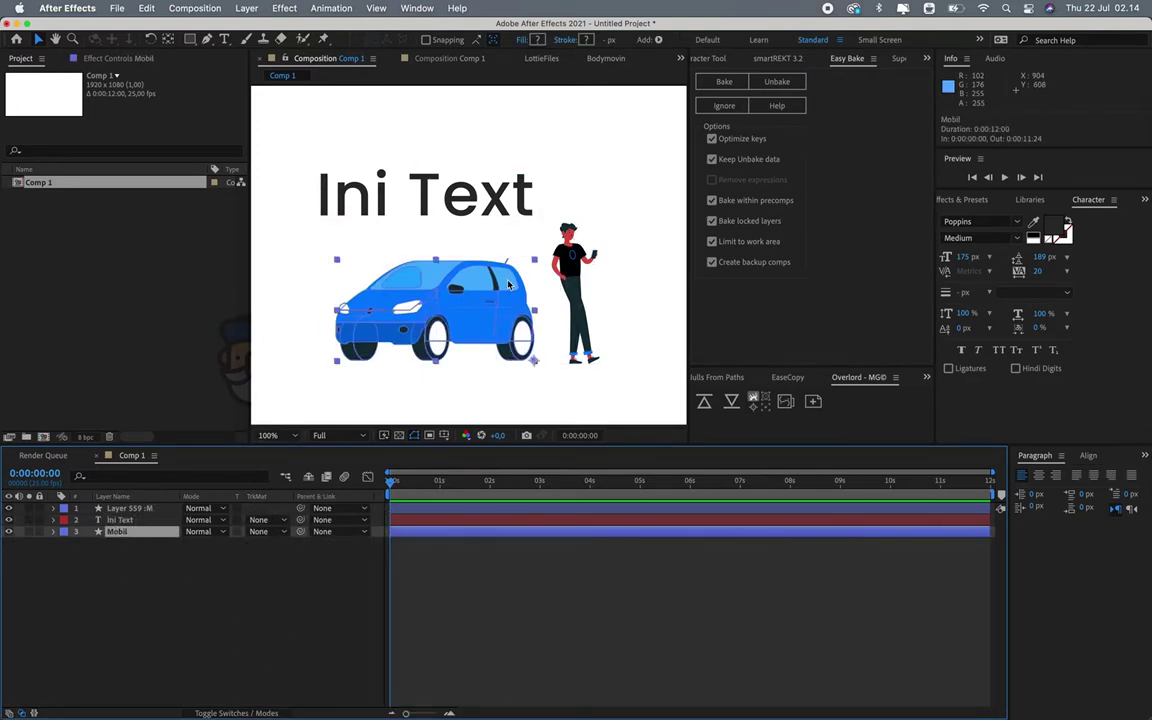
left_click(475, 388)
left_click(450, 330)
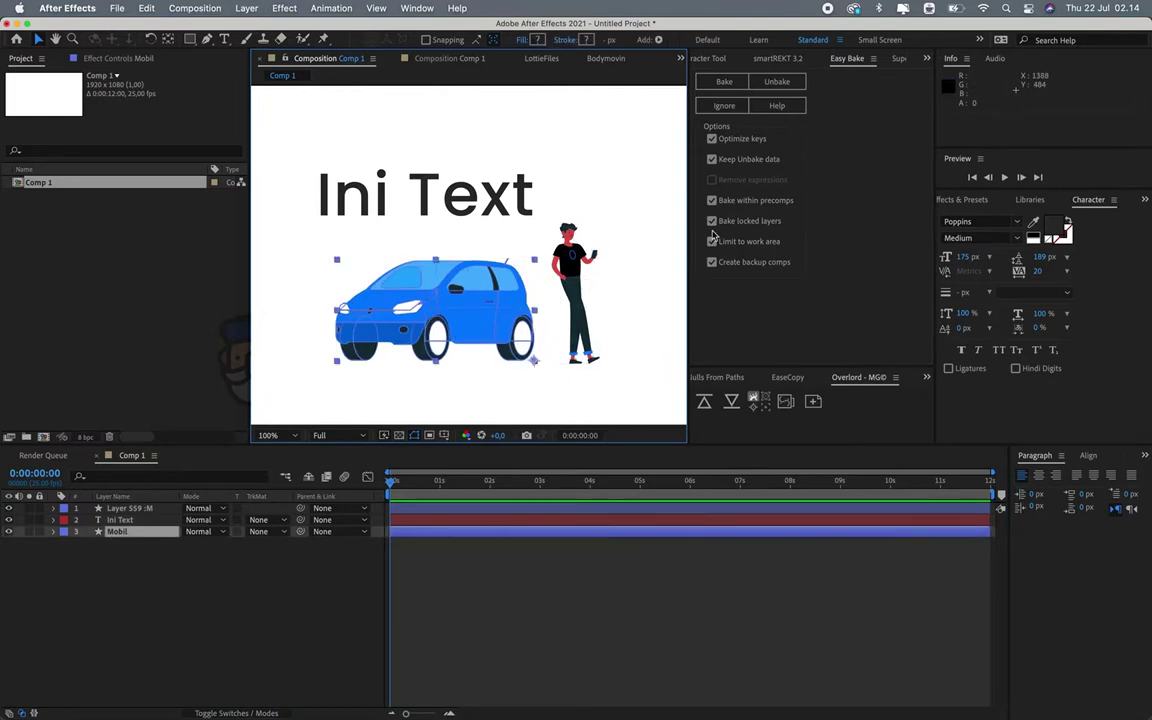
key("p")
left_click(88, 543, "alt")
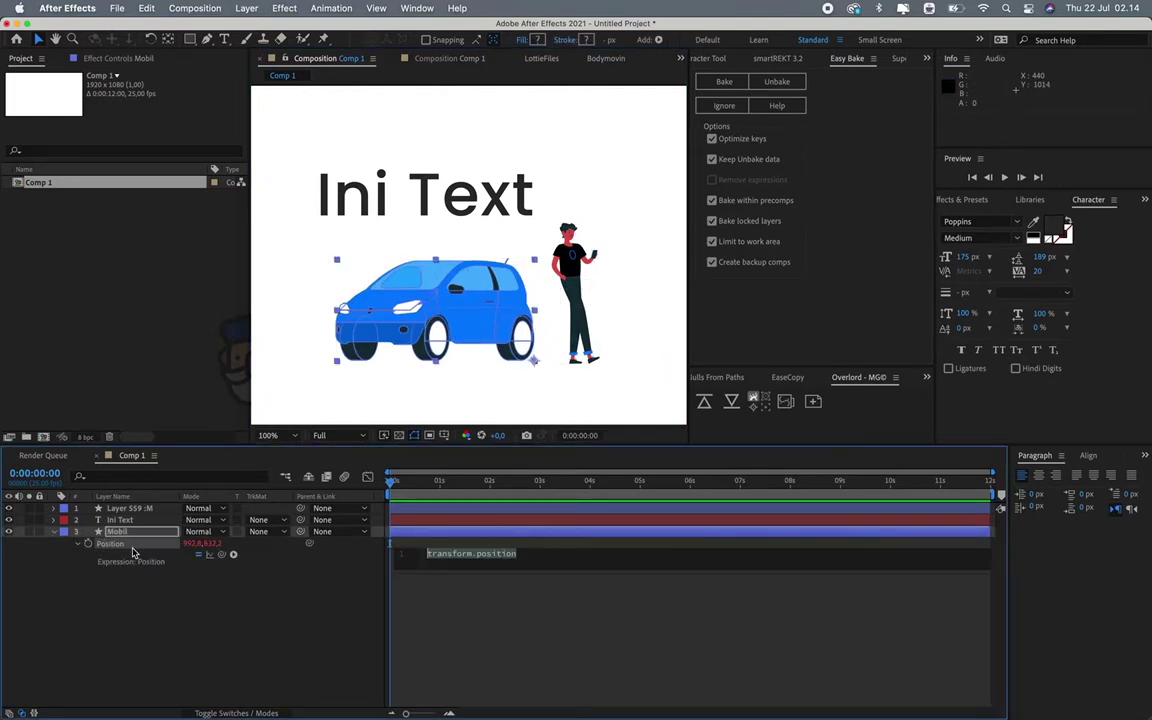
type("wiggle")
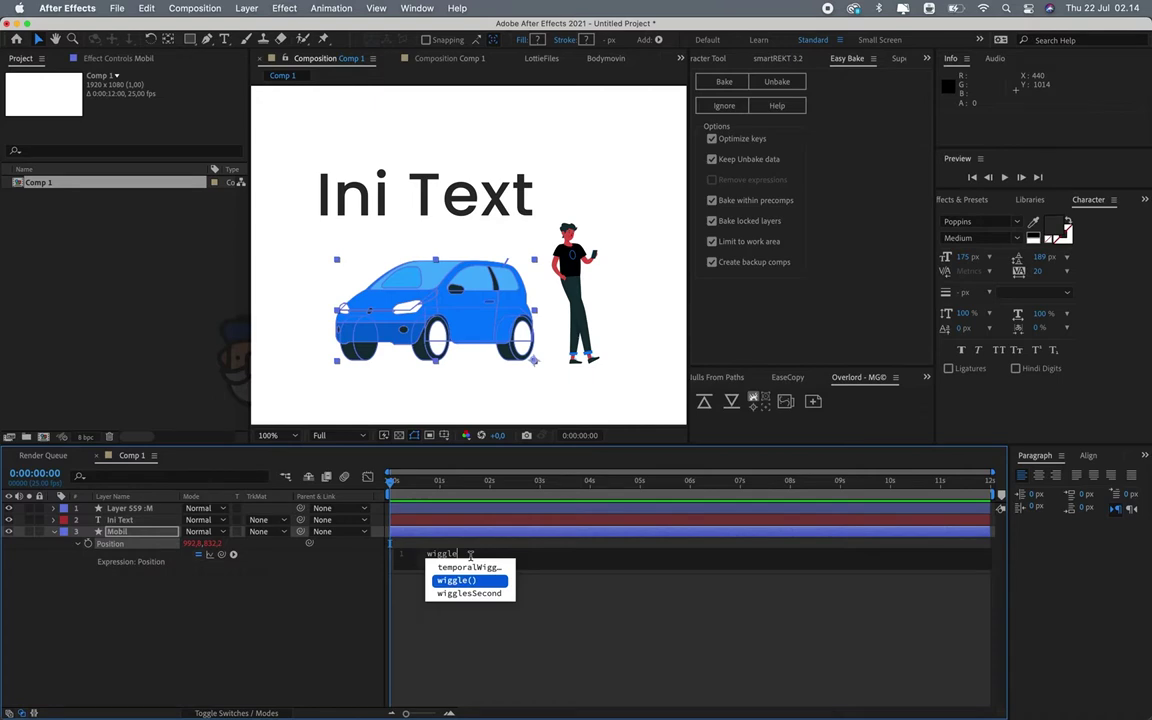
key("Return")
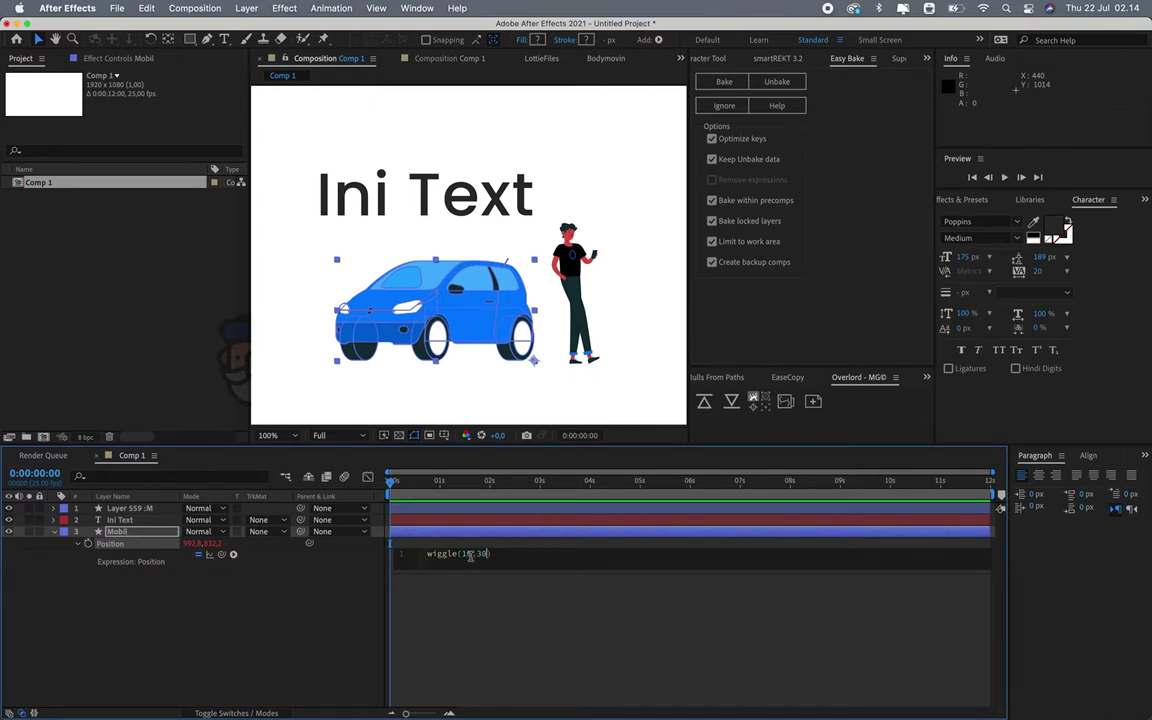
left_click(565, 629)
Preview the wiggling car and trim the work area to the first 3 seconds.
key("space")
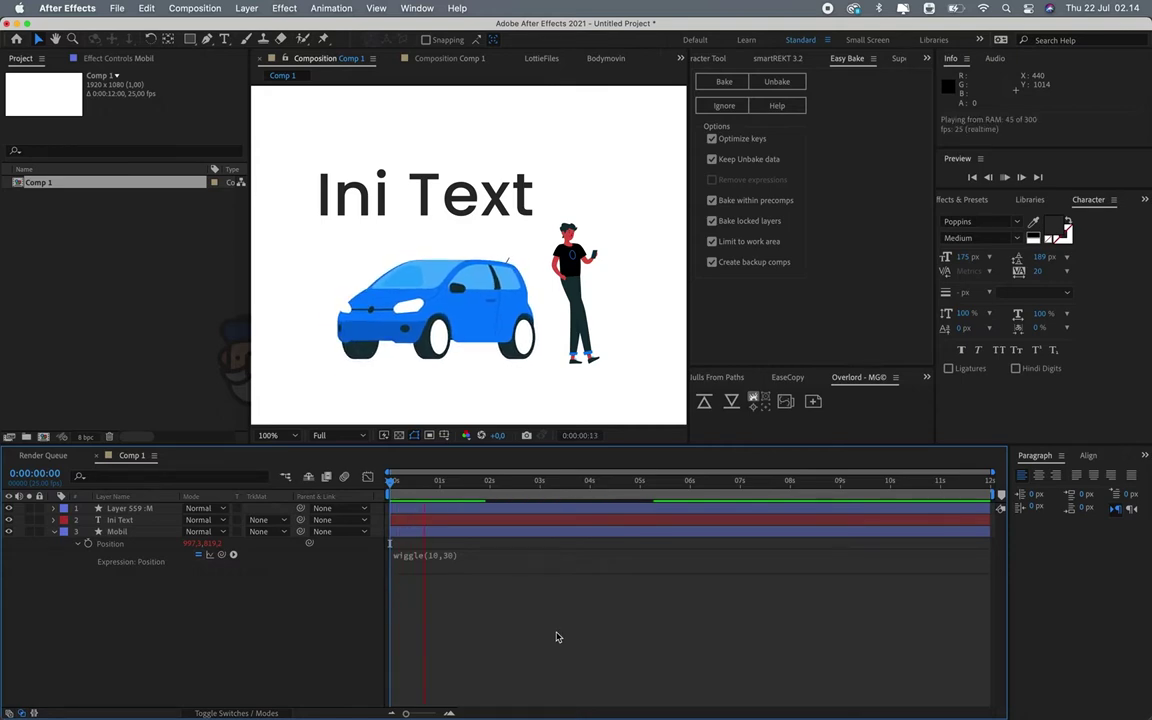
left_click(419, 532)
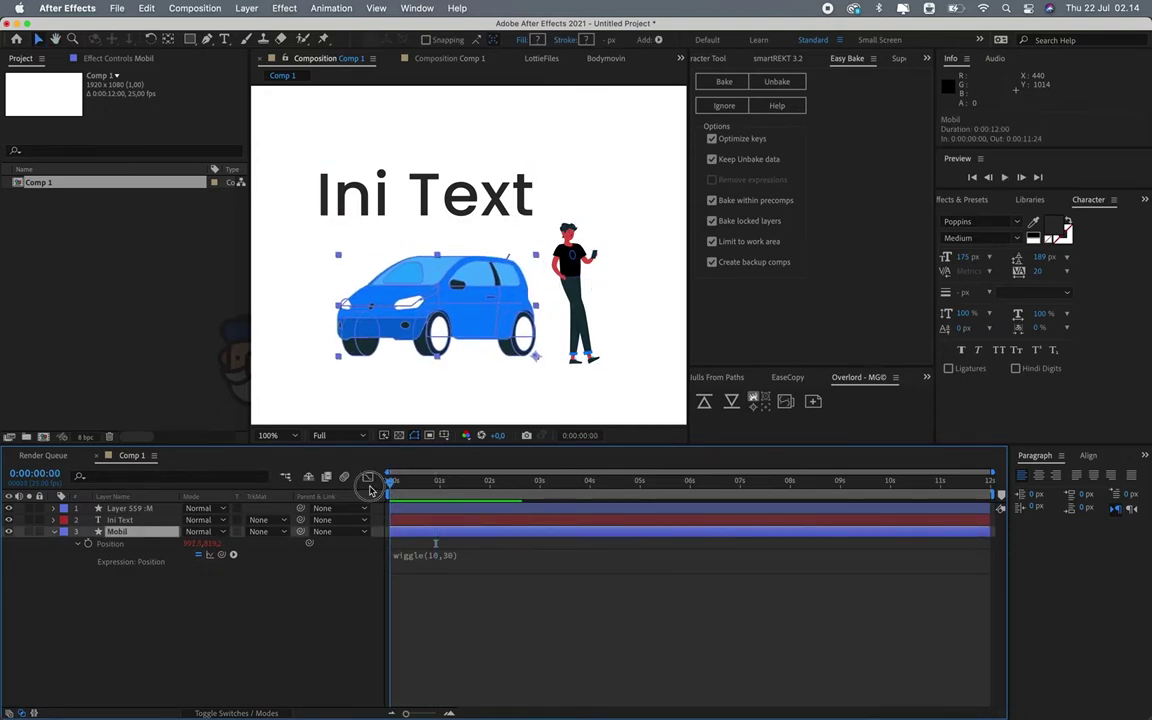
left_click(463, 484)
key("Home")
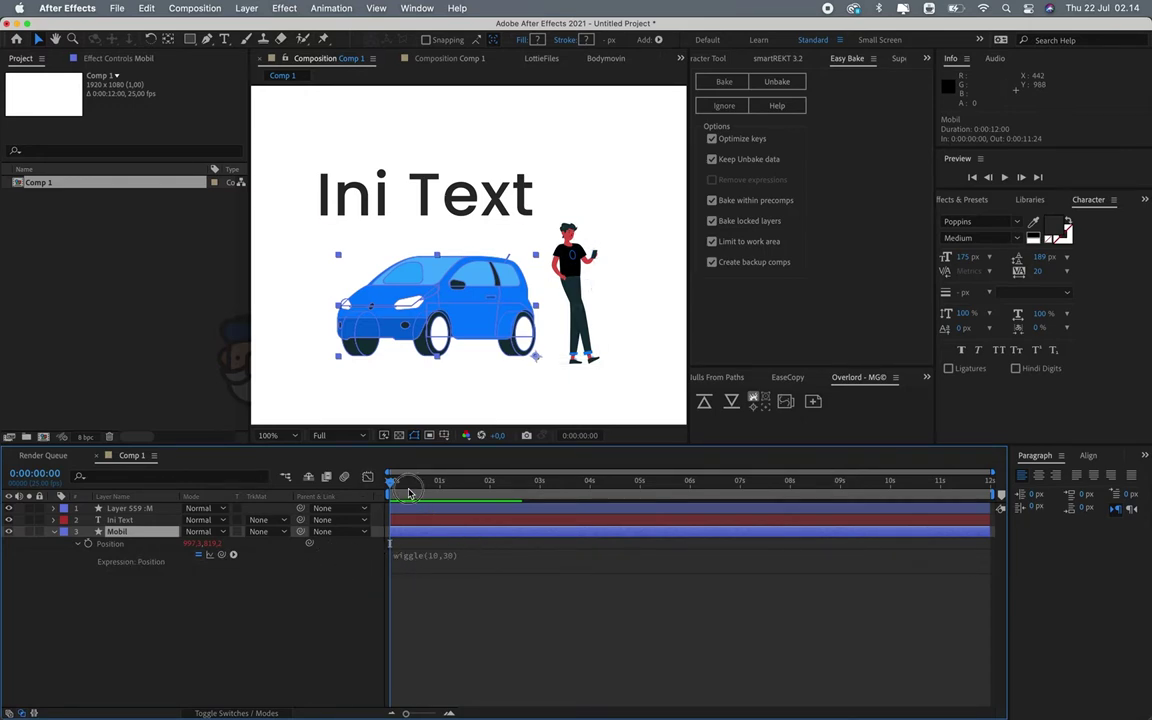
mouse_move(400, 482)
left_mouse_down()
mouse_move(388, 481)
mouse_move(434, 487)
mouse_move(388, 482)
left_mouse_up()
left_click(744, 80)
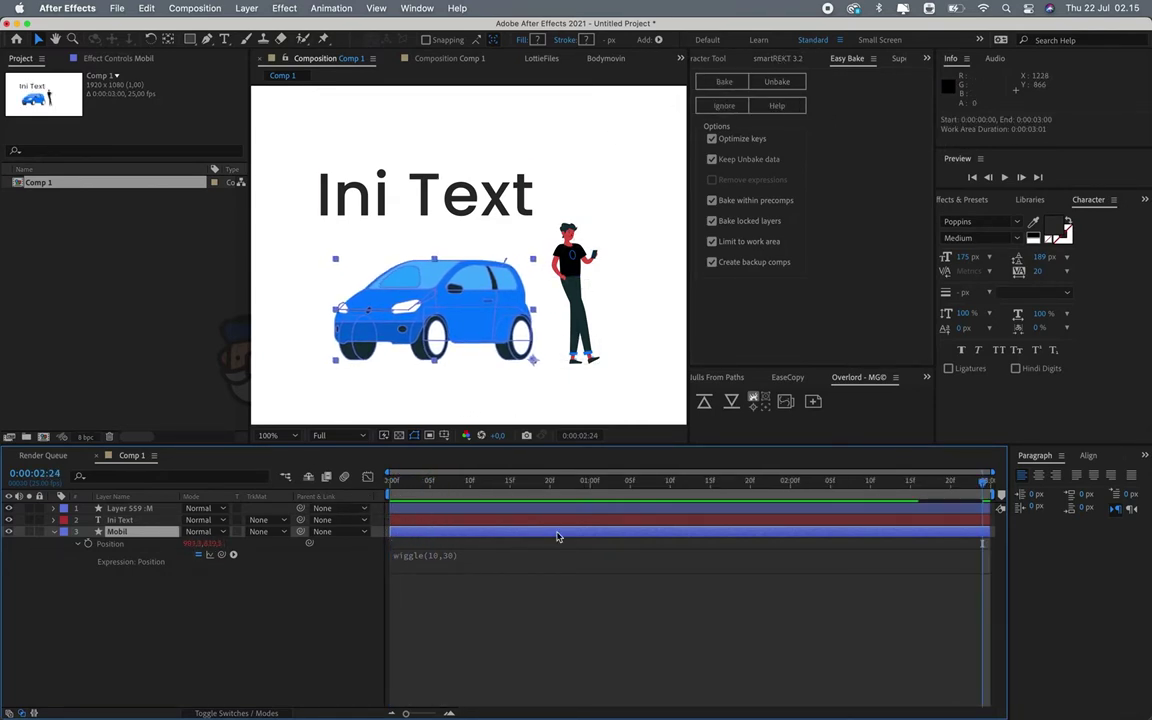
Bake the car's wiggle into per-frame Position keyframes with Easy Bake and preview the motion.
left_click(724, 81)
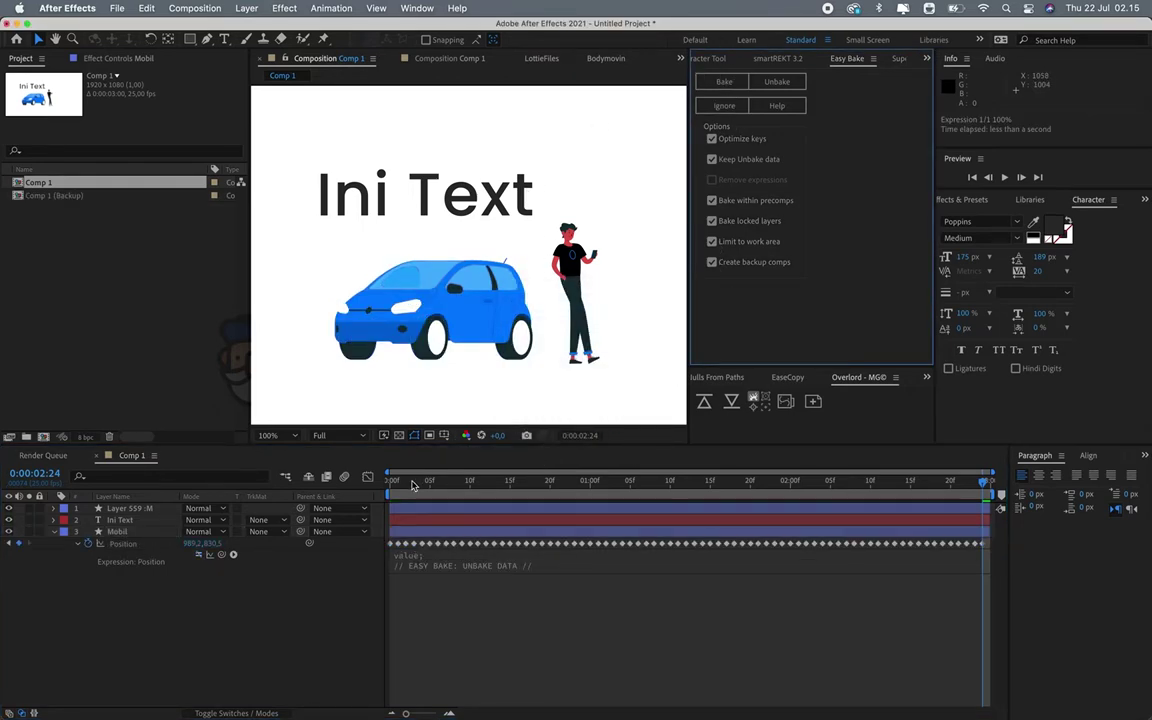
key("space")
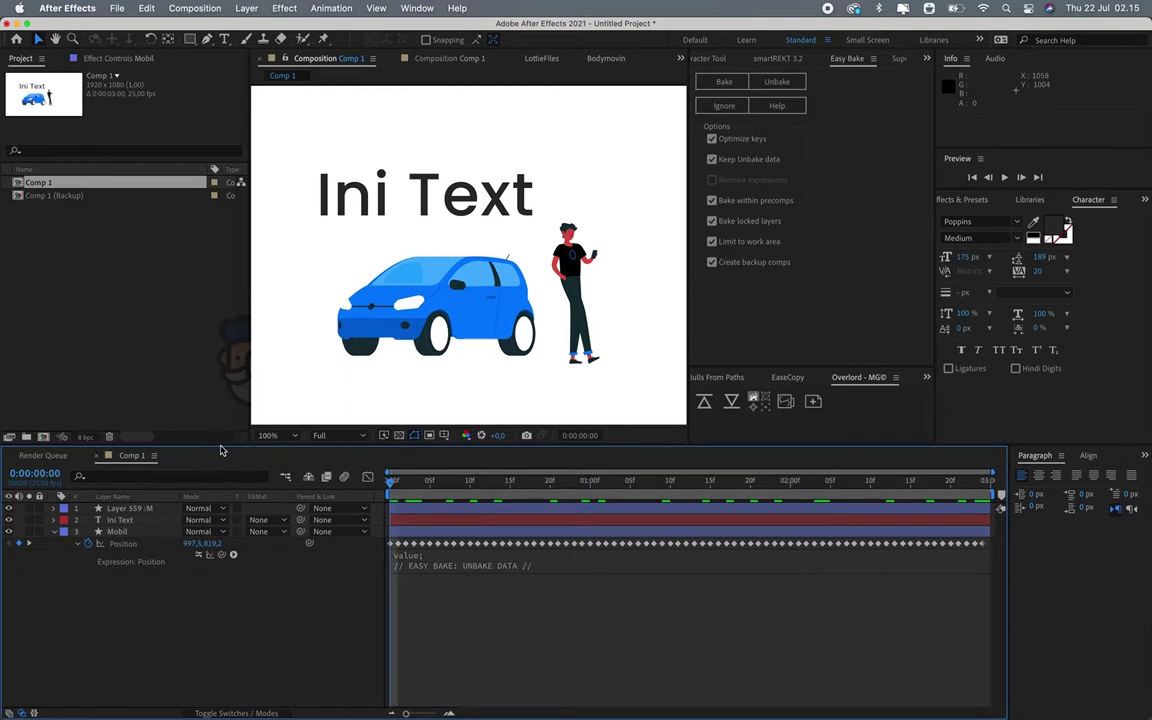
key("space")
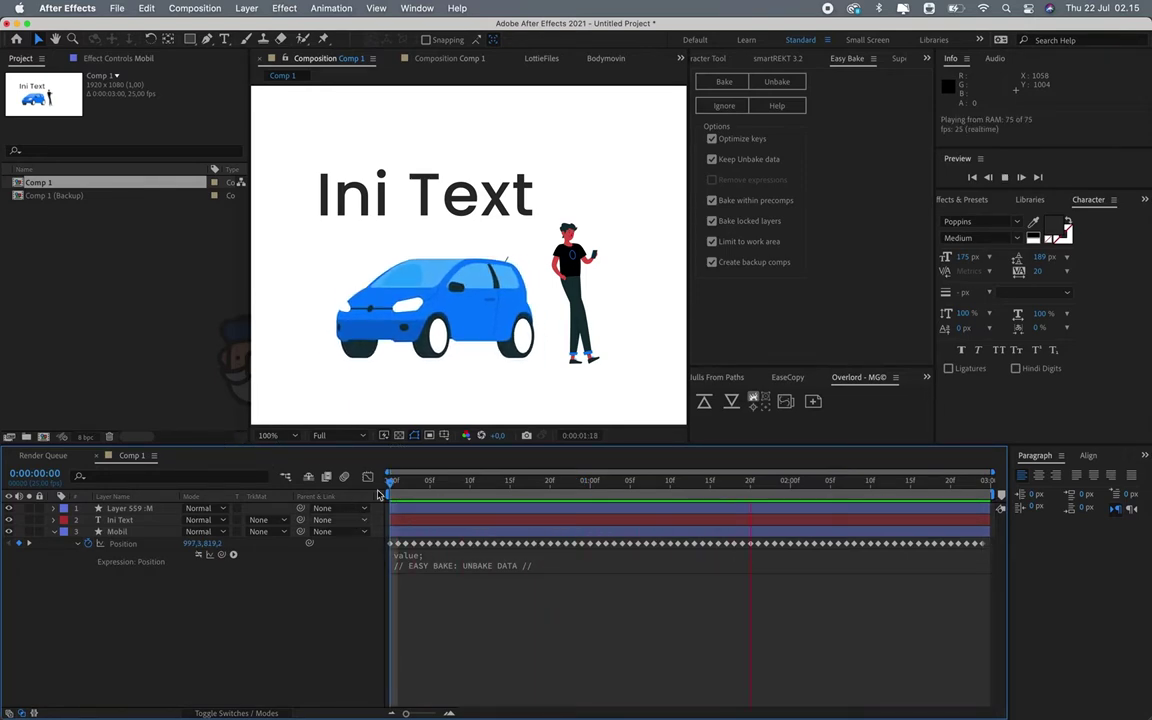
key("space")
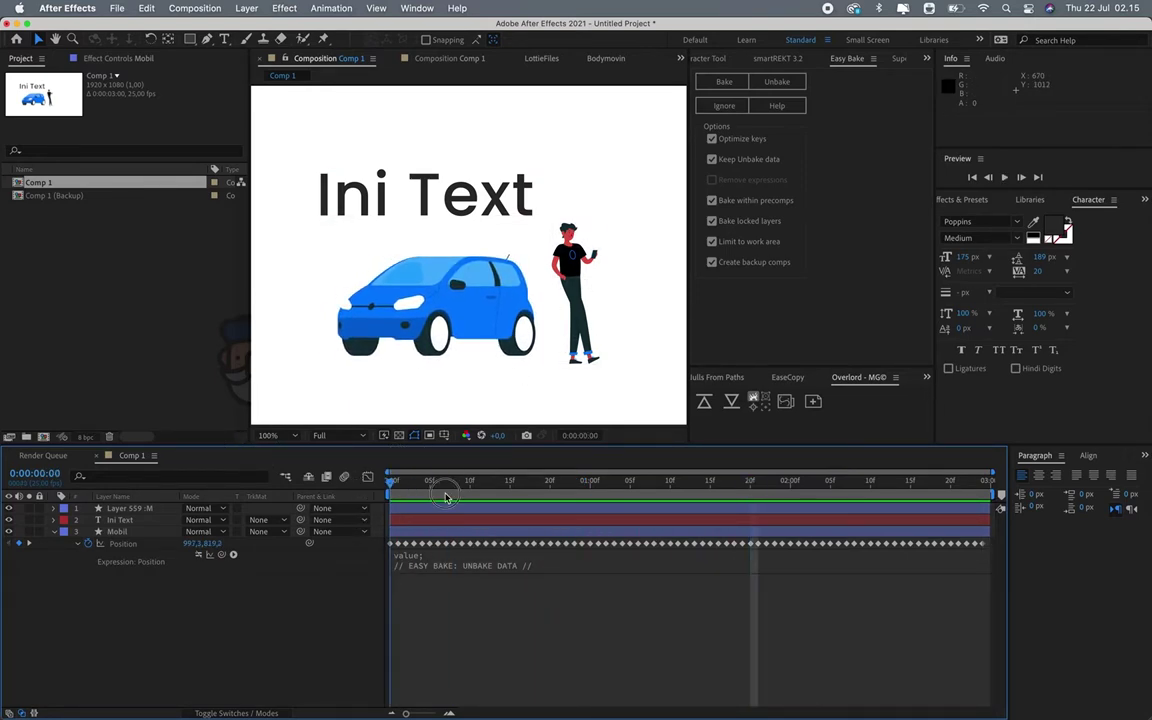
left_click(927, 59)
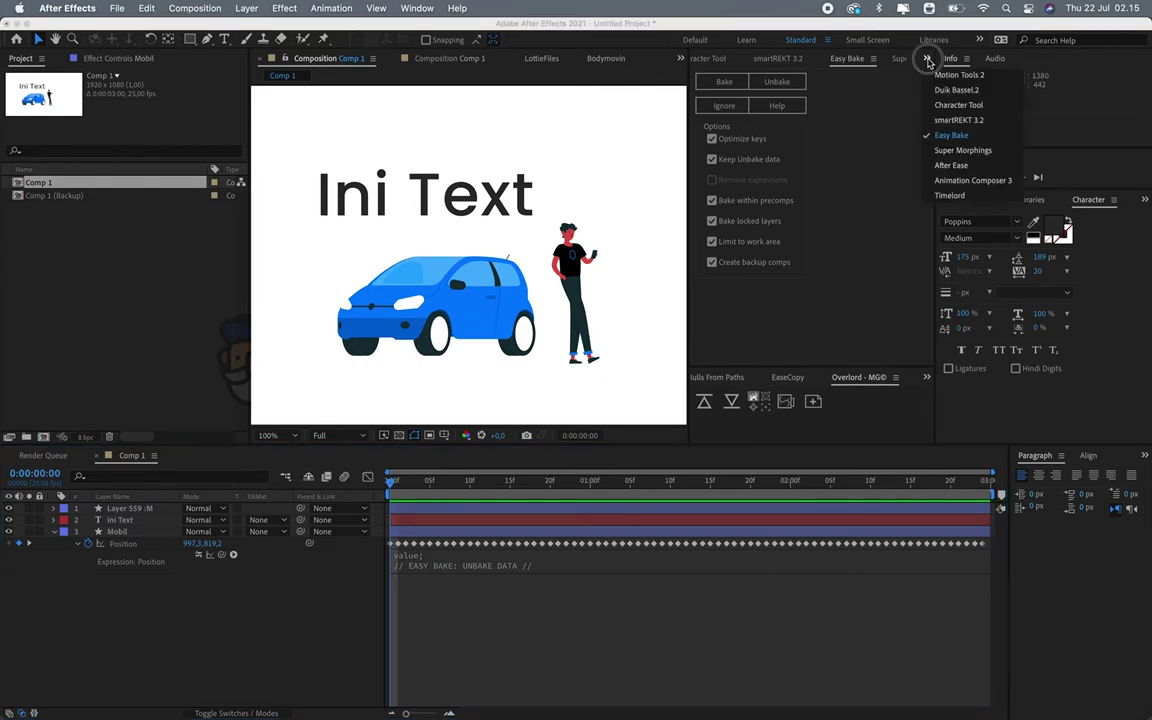
Try an Animation Composer flickering decode preset on Ini Text, preview it, then undo it.
left_click(957, 182)
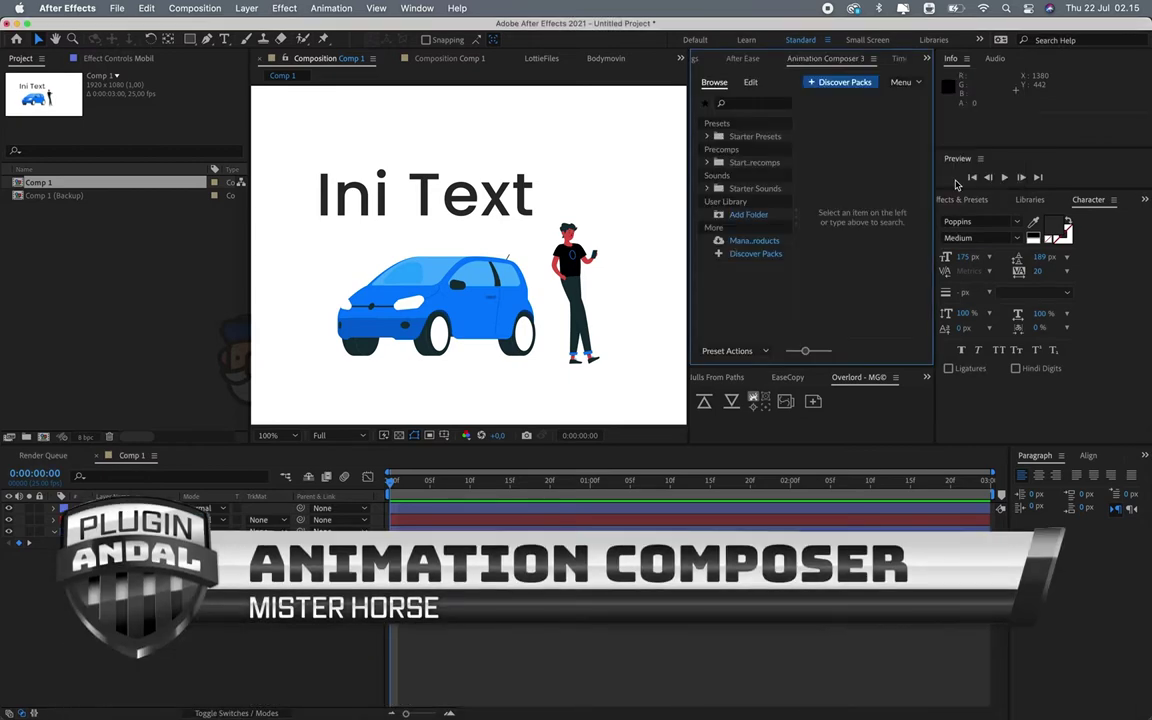
left_click(501, 198)
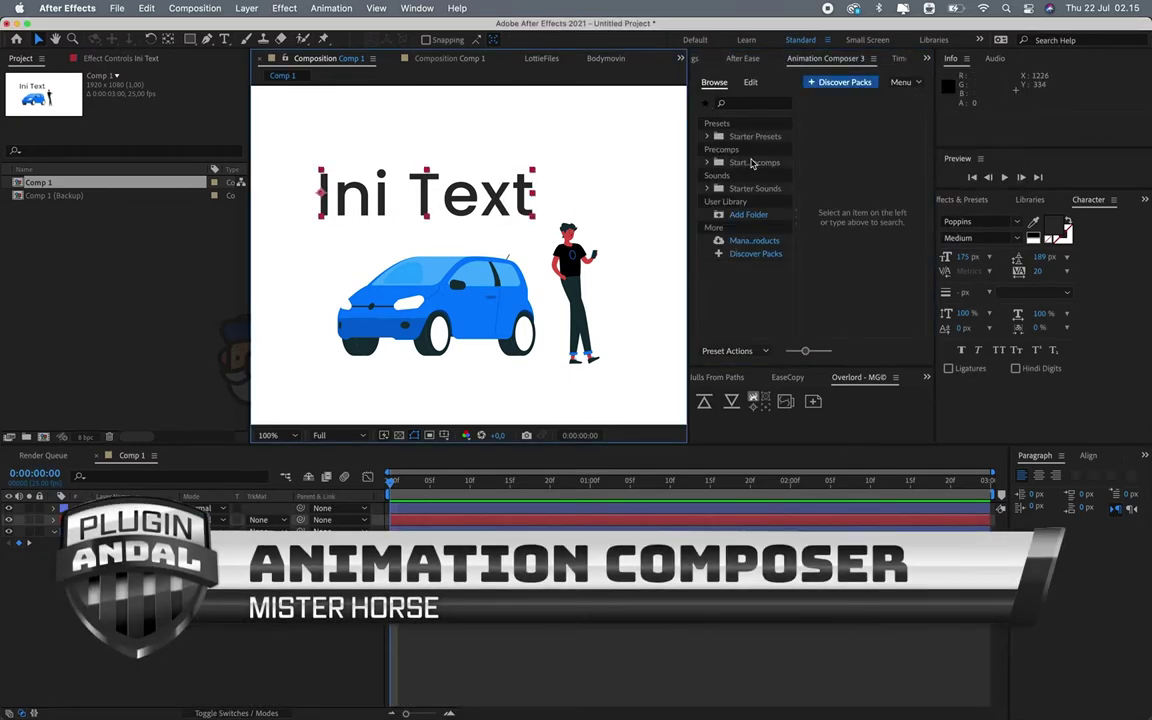
left_click(709, 136)
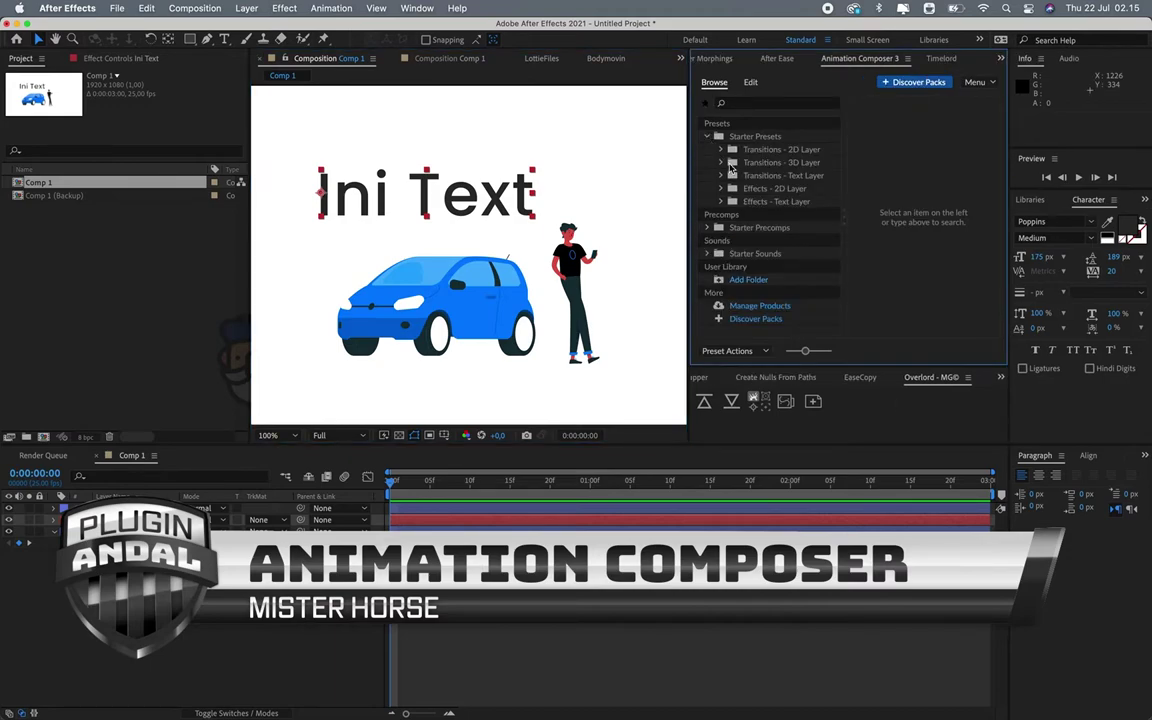
left_click(721, 176)
left_click(735, 201)
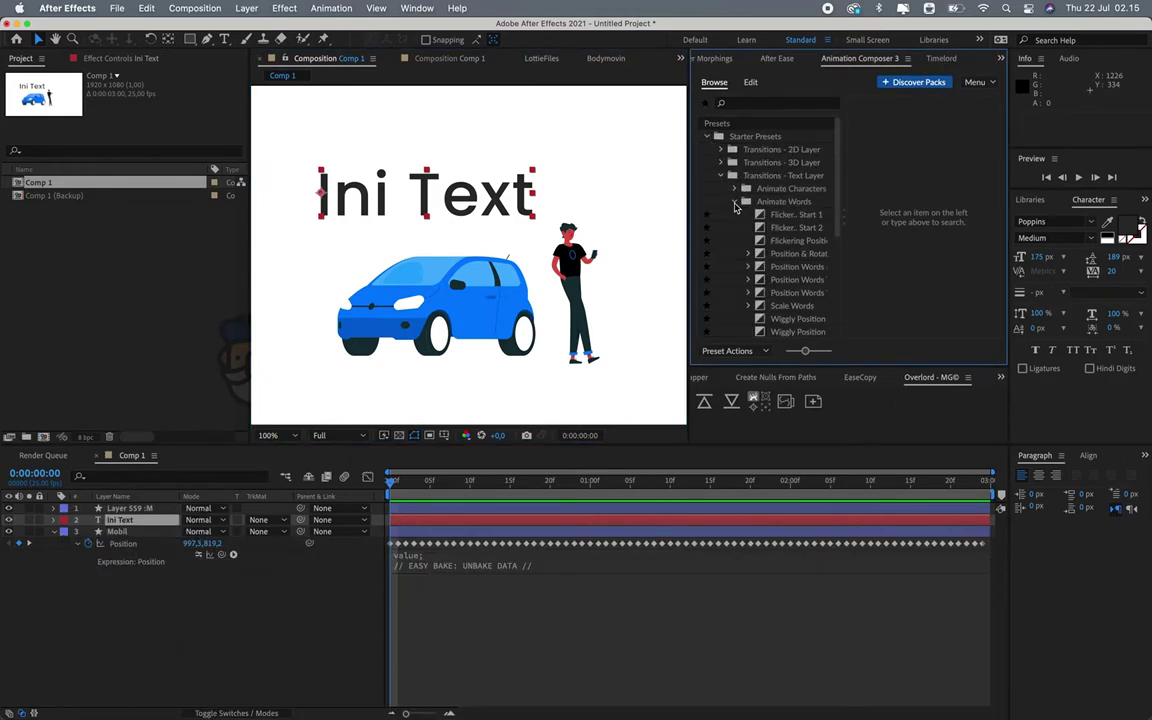
left_click(774, 216)
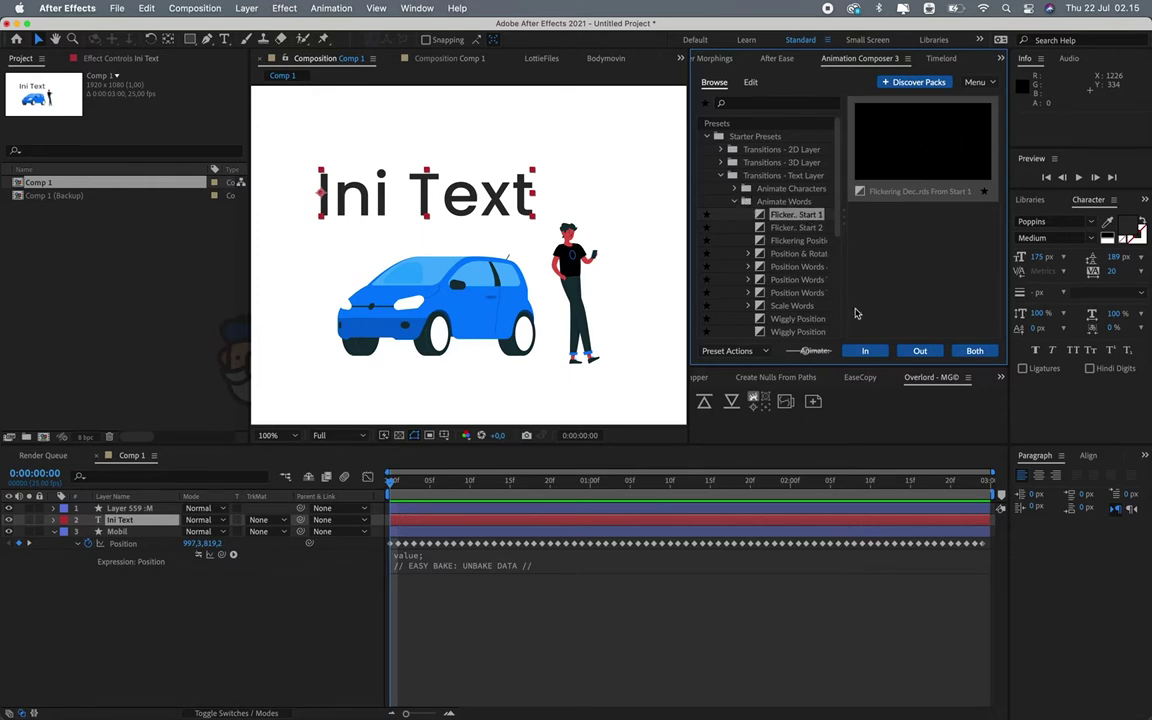
left_click(860, 349)
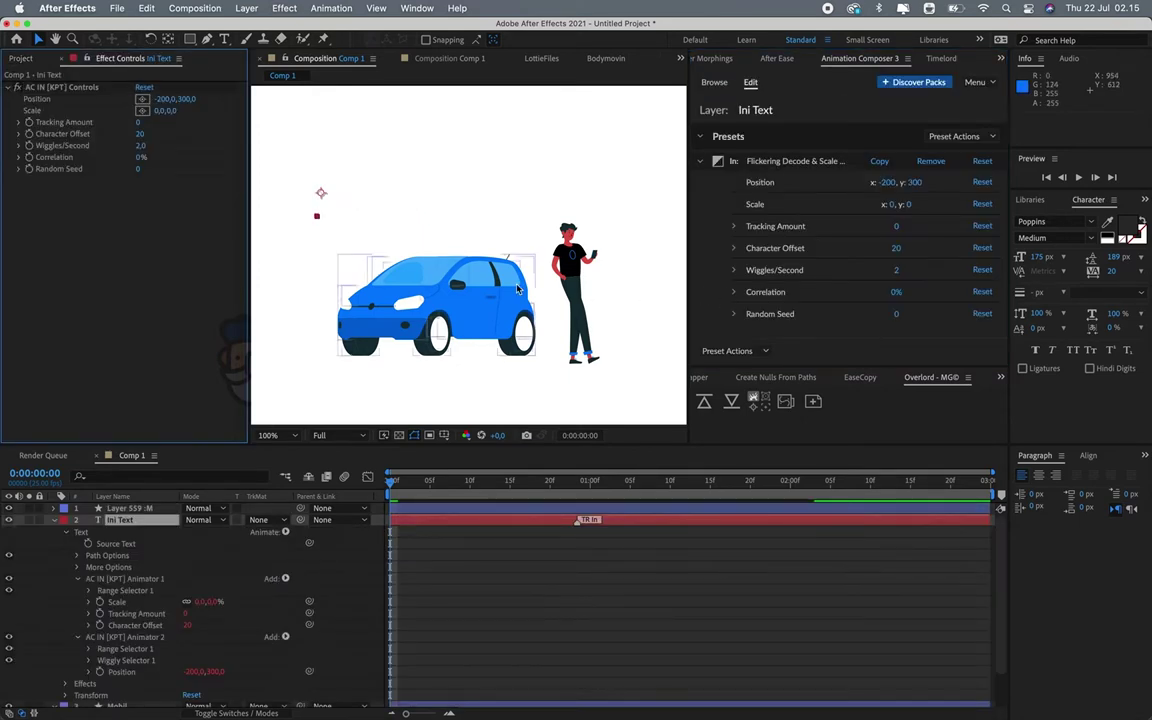
key("space")
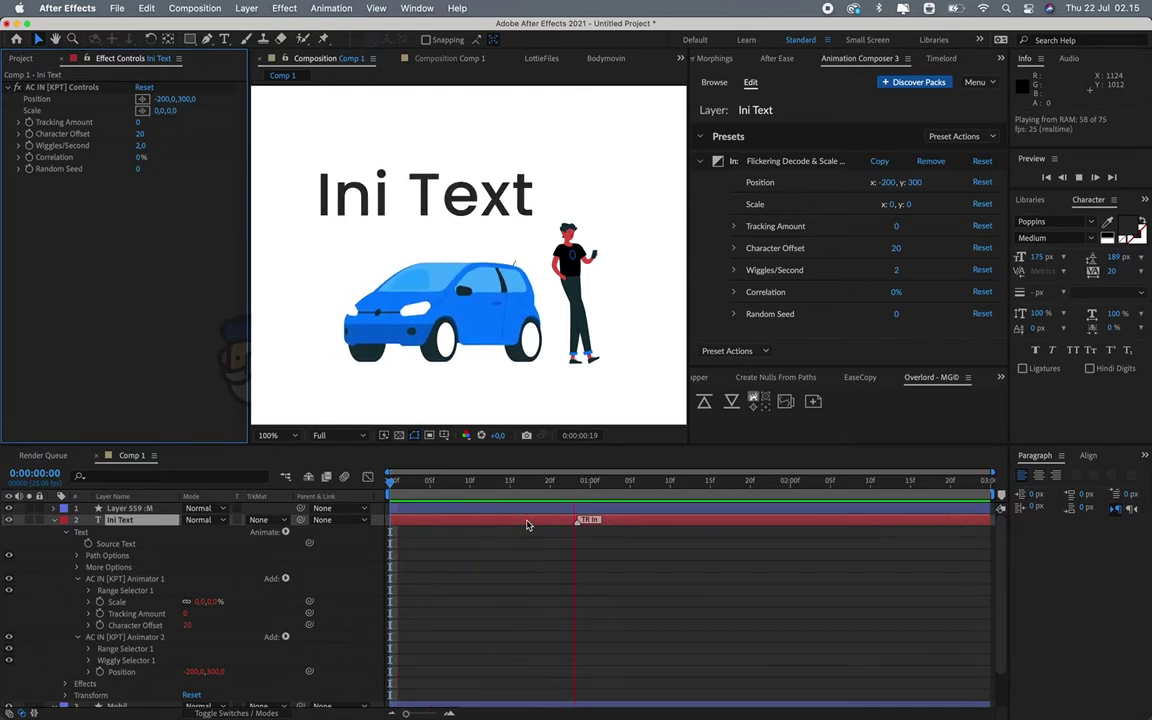
key("super+z")
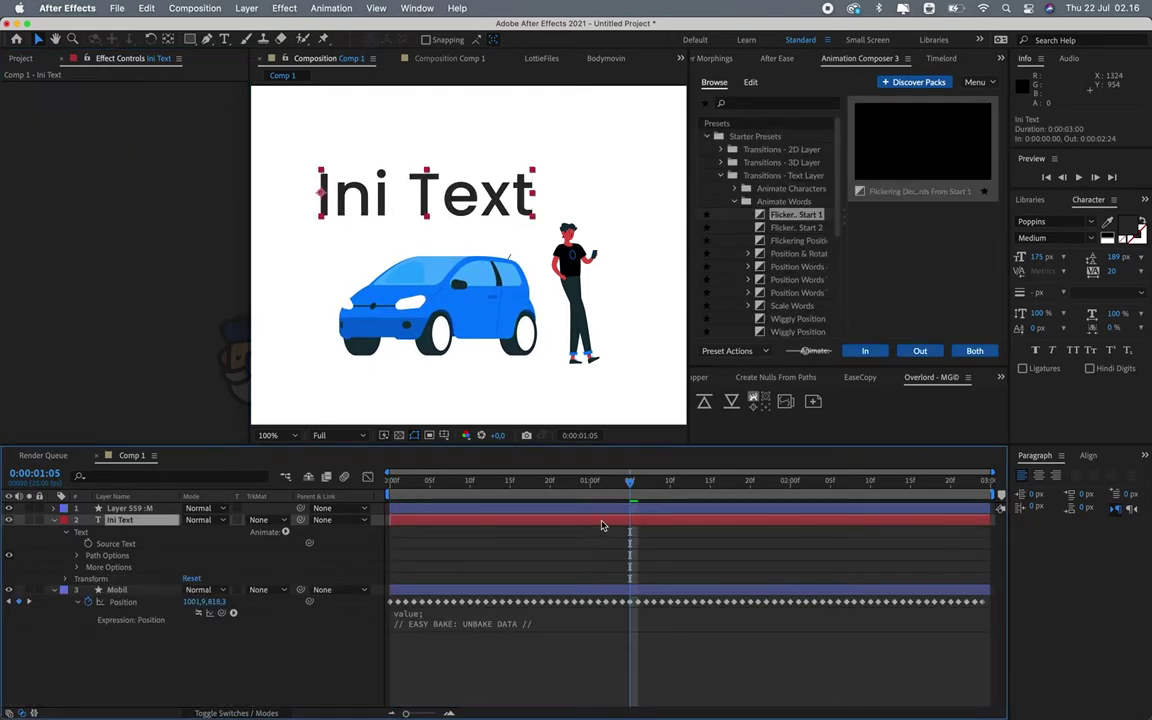
Move Ini Text's anchor to the top-right, apply Flickering Decode, preview, and return to start.
left_click(748, 62)
left_click(728, 170)
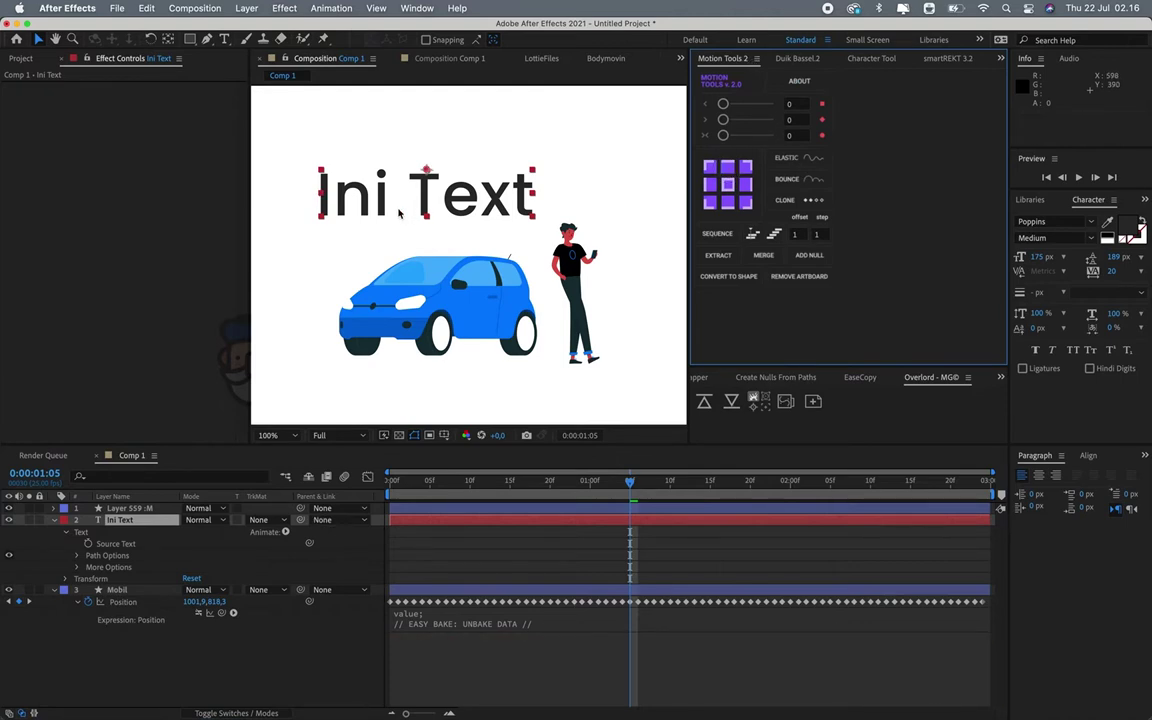
left_click(742, 167)
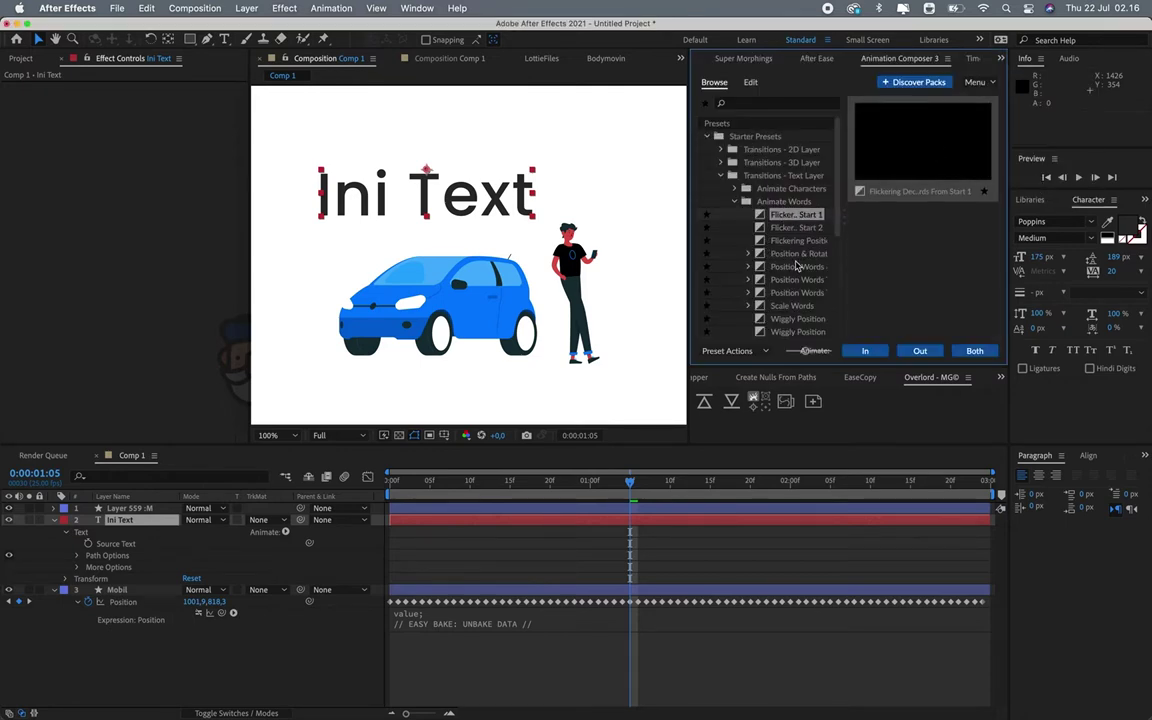
double_click(796, 214)
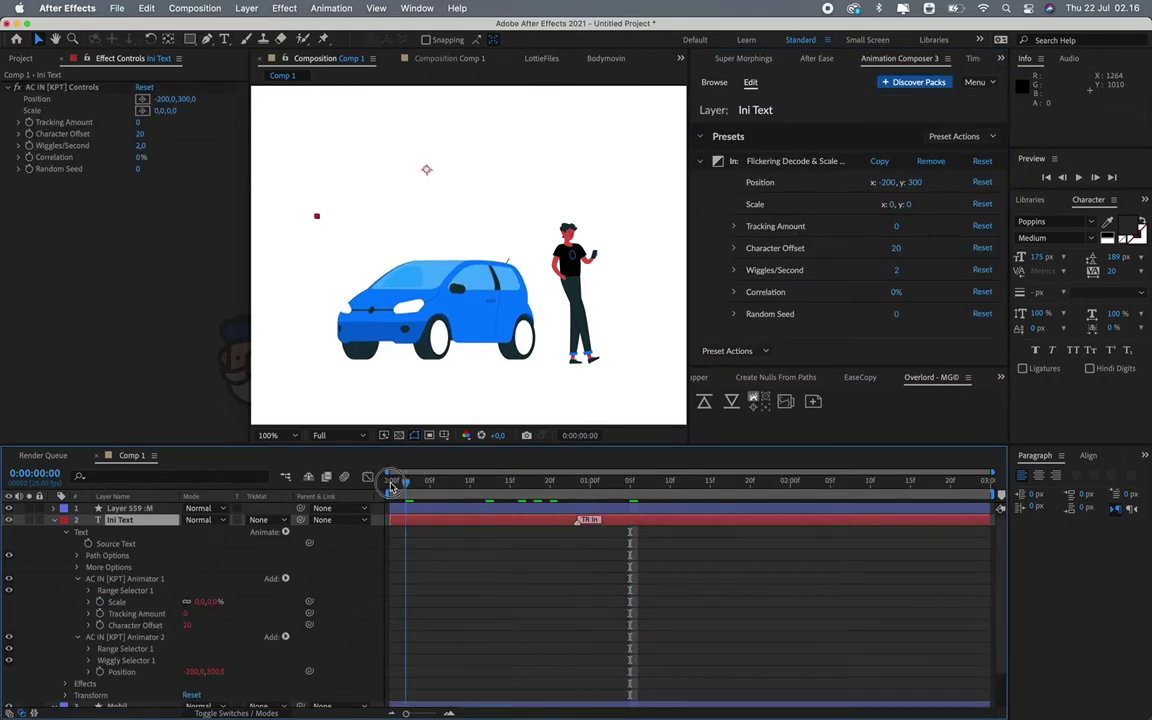
left_click(389, 484)
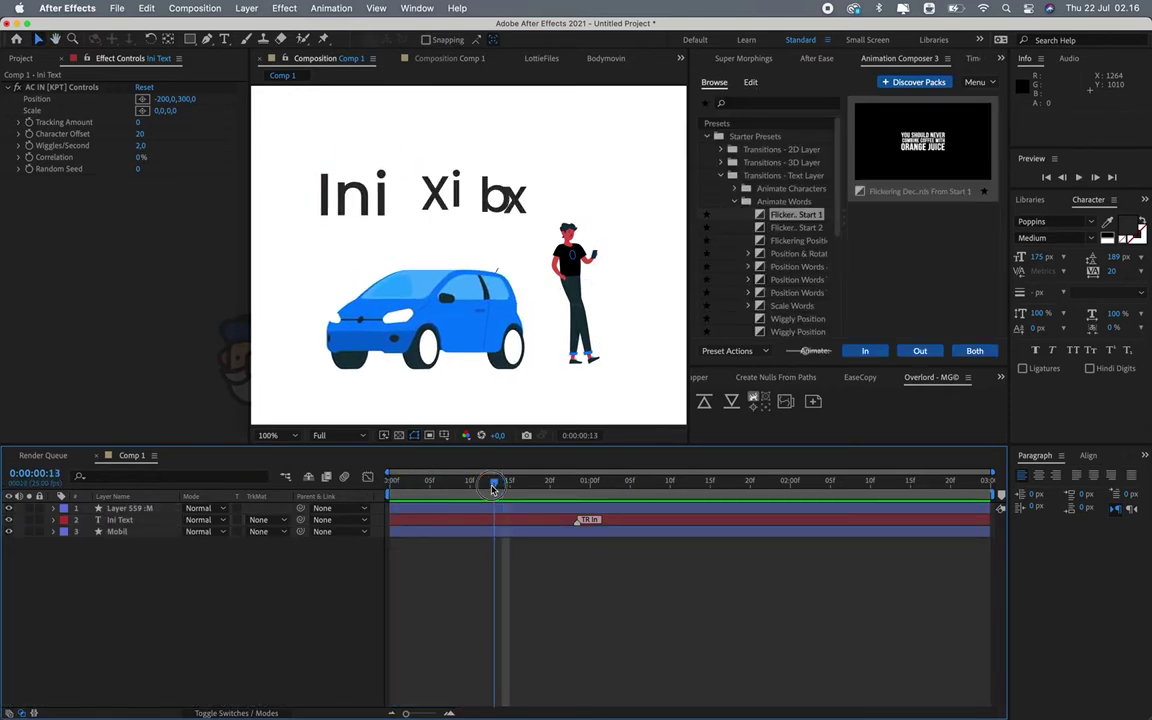
left_click(389, 484)
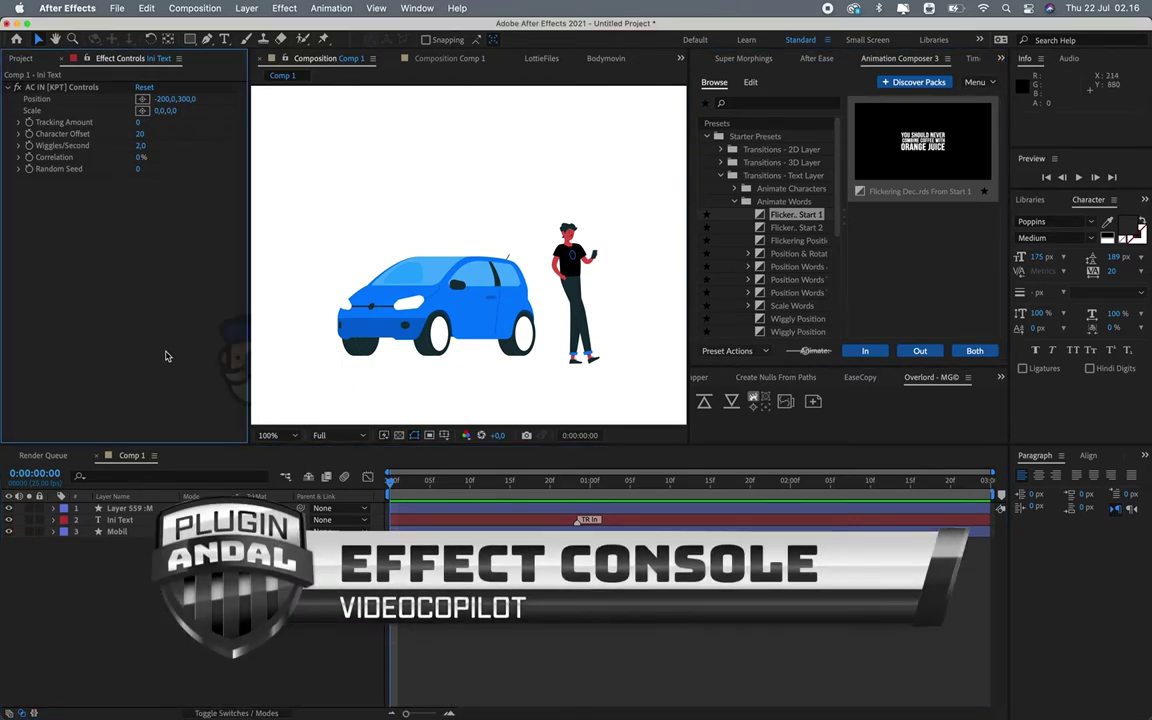
left_click(130, 508)
key("ctrl+space")
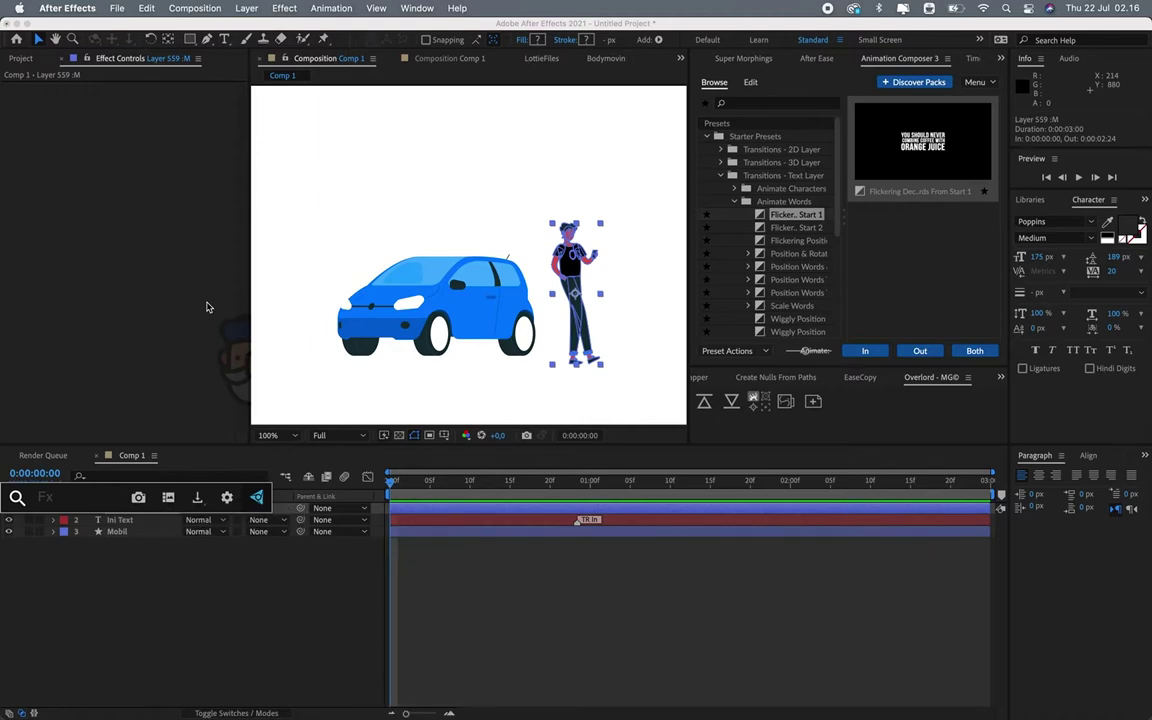
key("Escape")
key("ctrl+space")
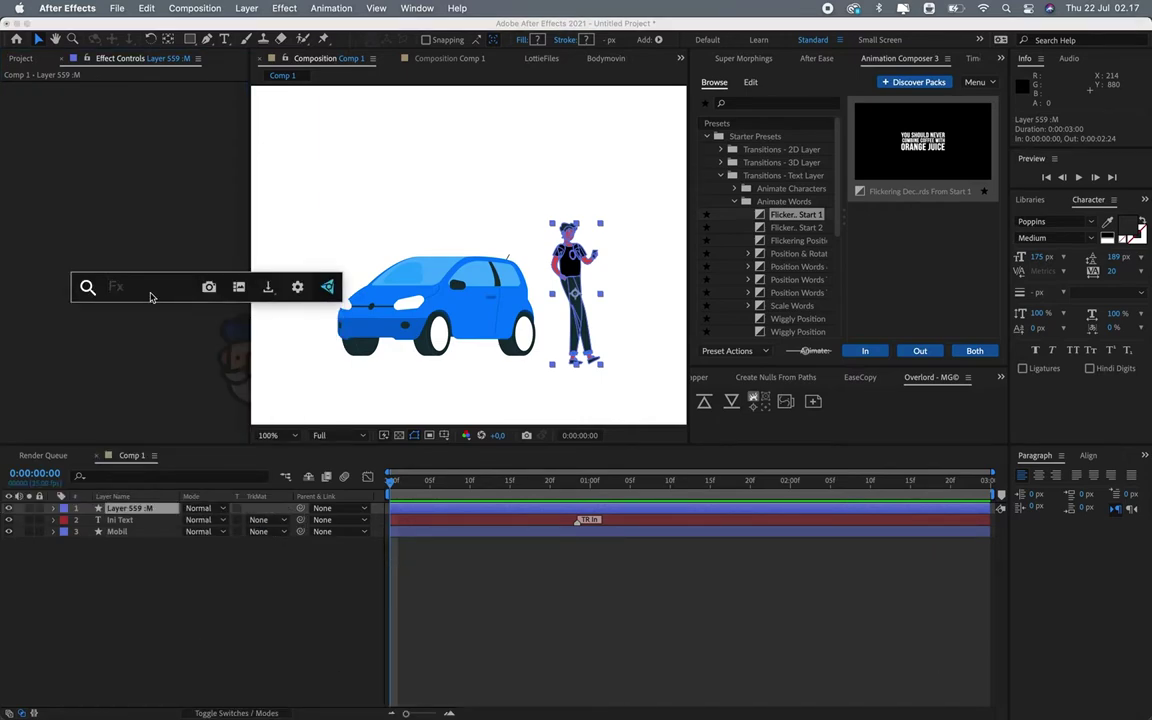
type("Tin")
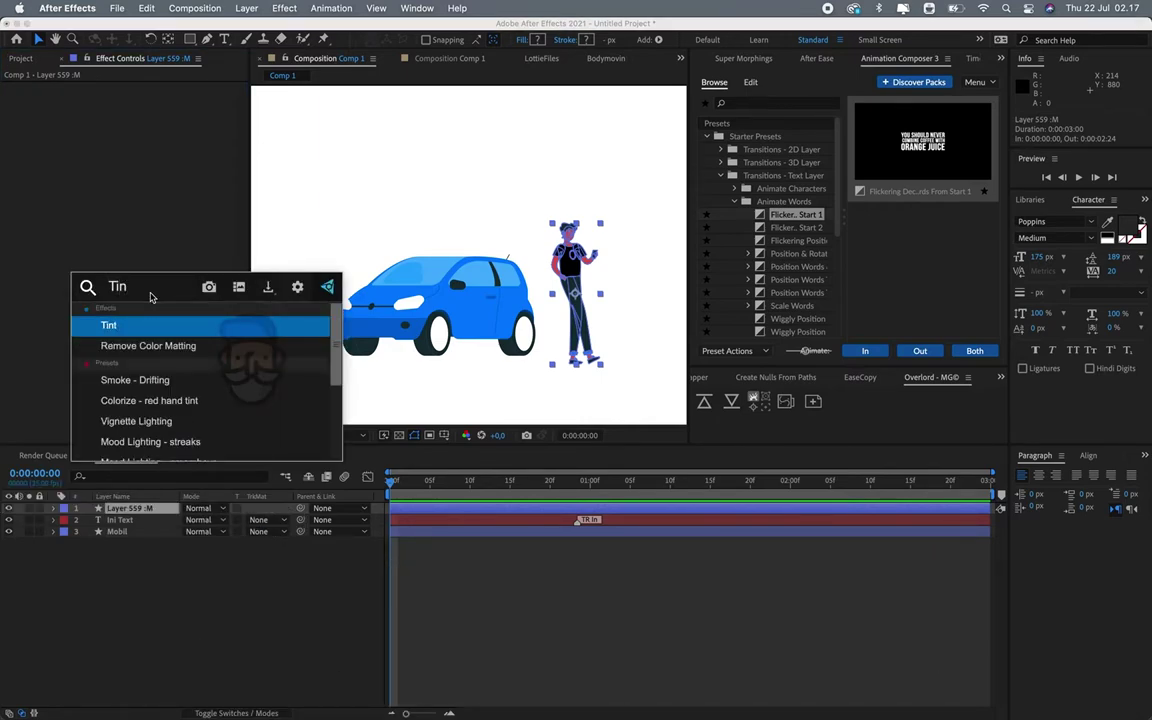
type("t")
left_click(128, 325)
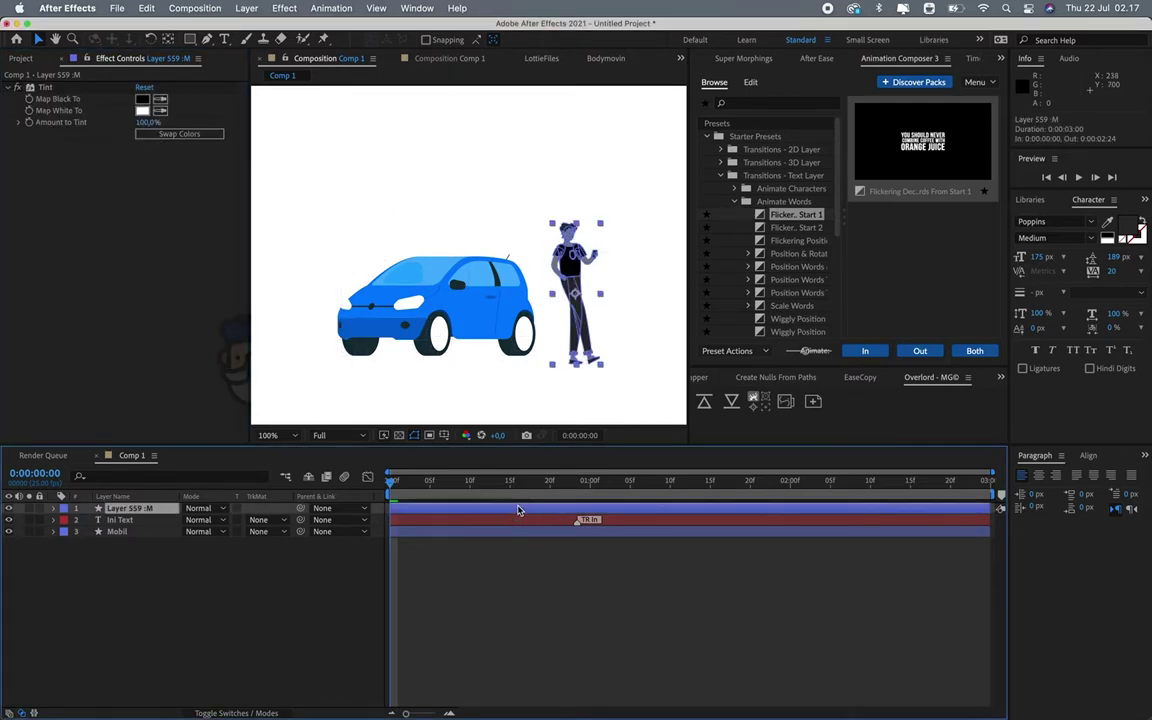
left_click(150, 133)
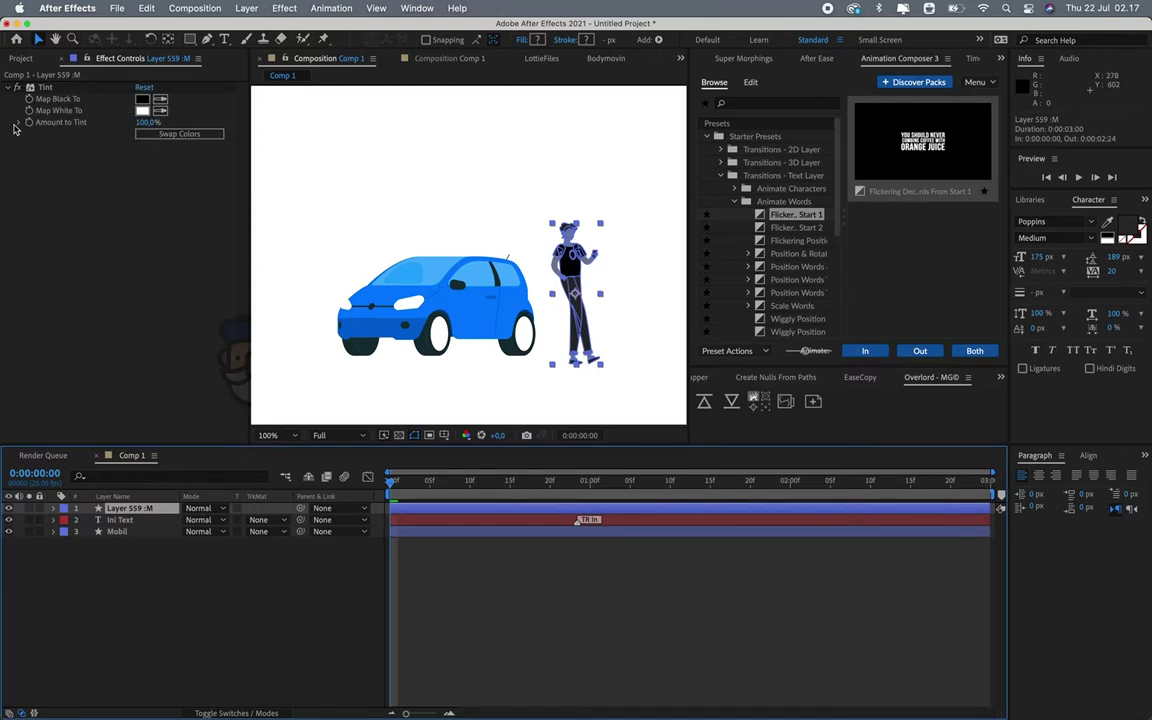
left_click(45, 87)
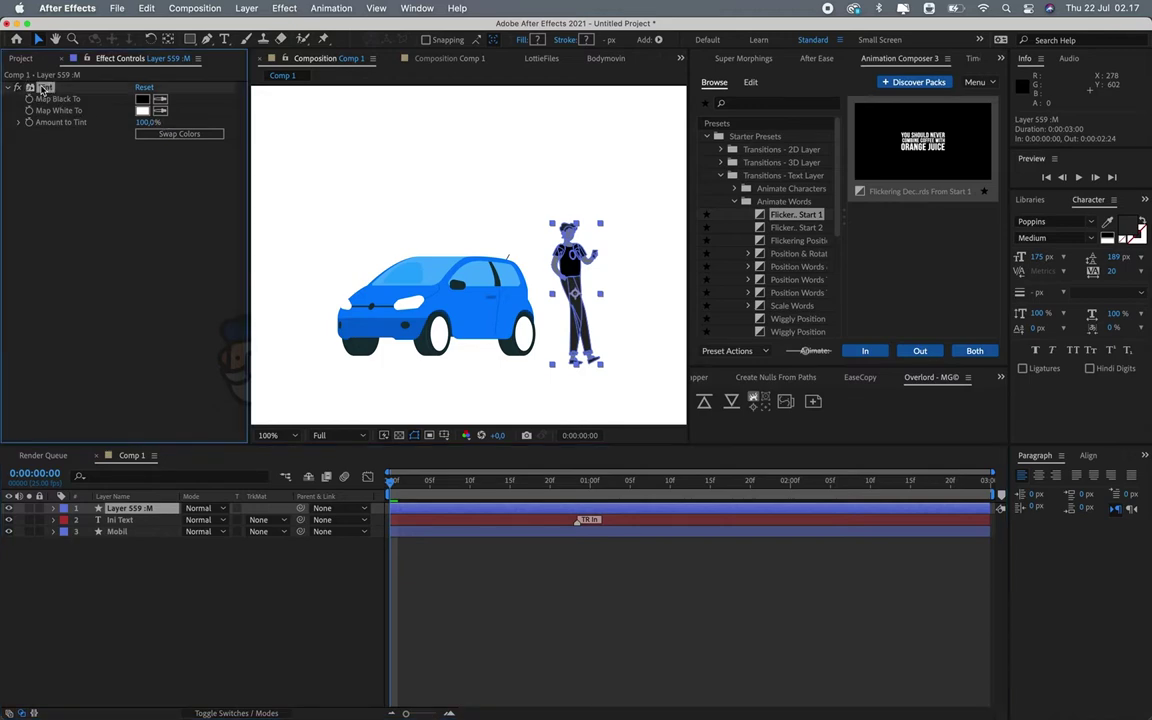
key("Delete")
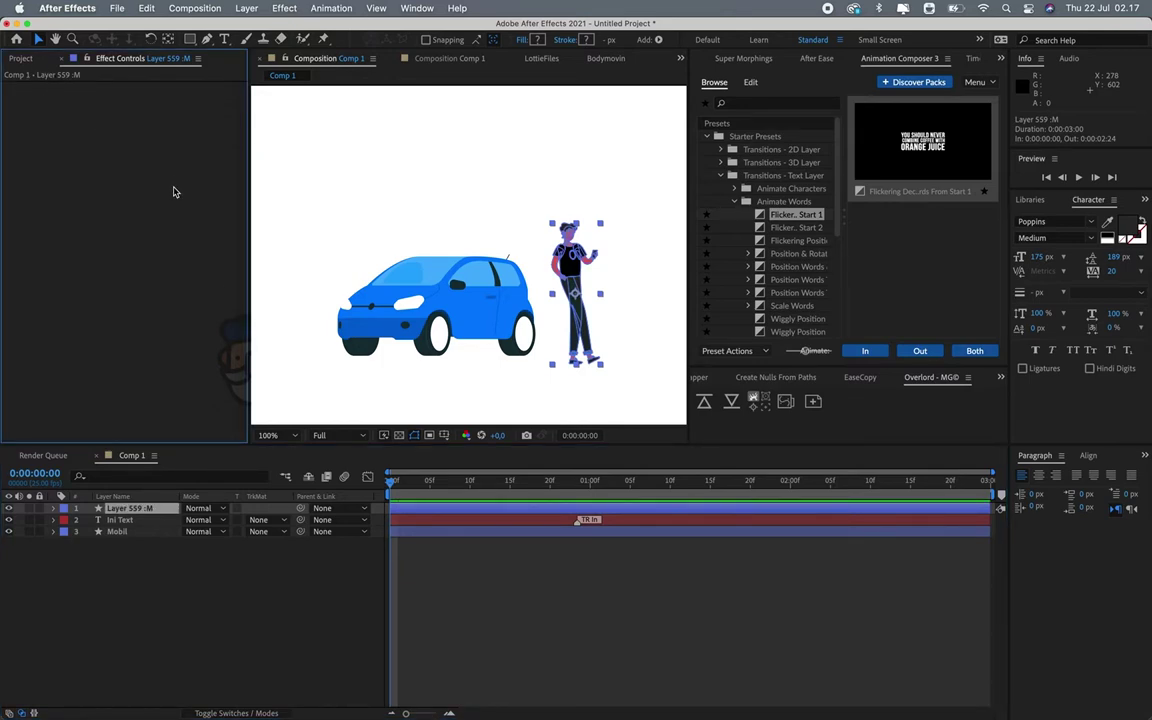
Apply the Vegas effect to the figure through the quick effect search.
key("super+space")
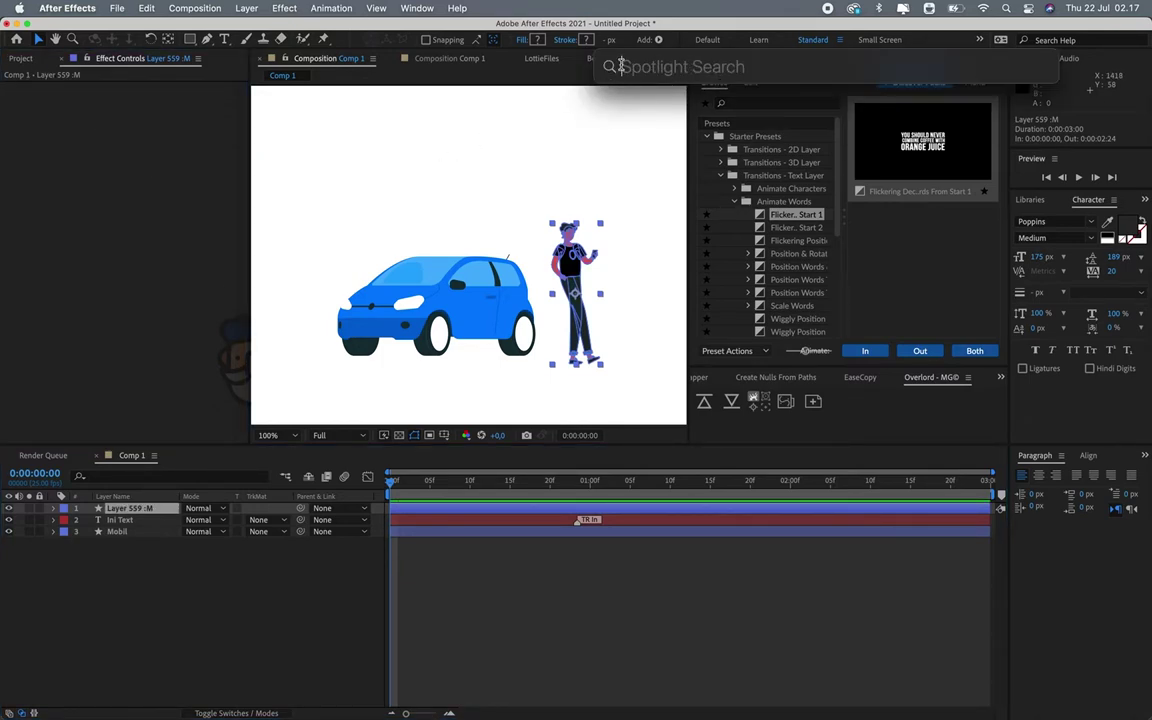
left_click(110, 250)
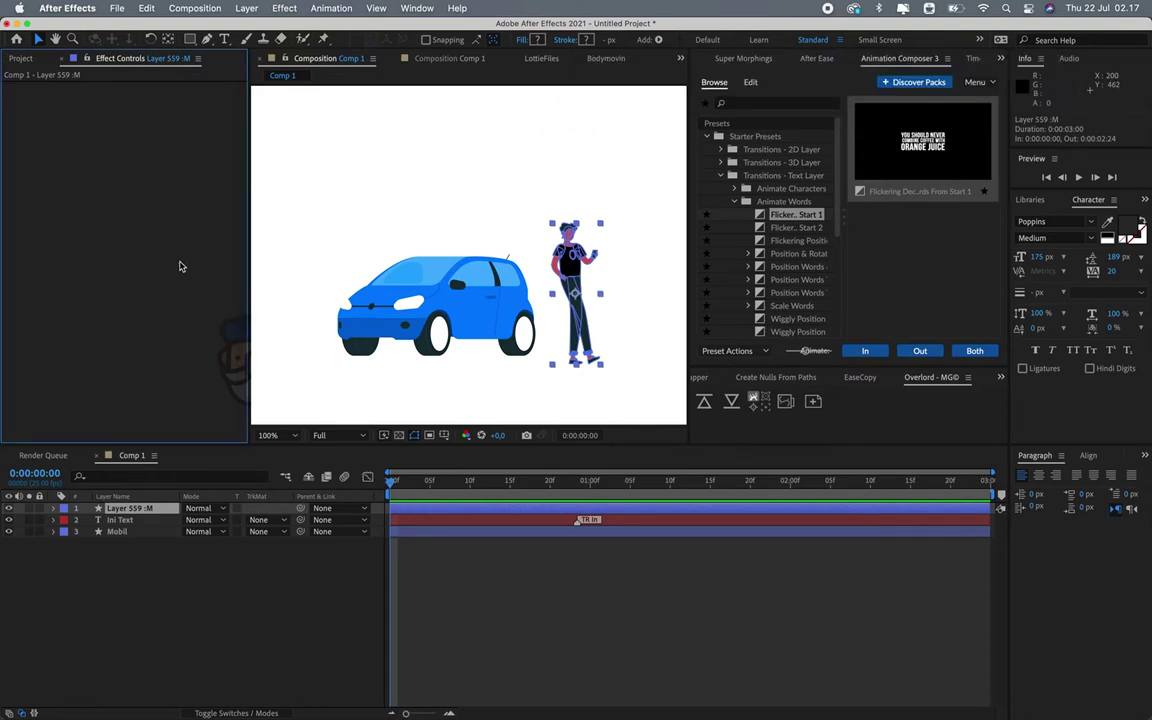
key("super+space")
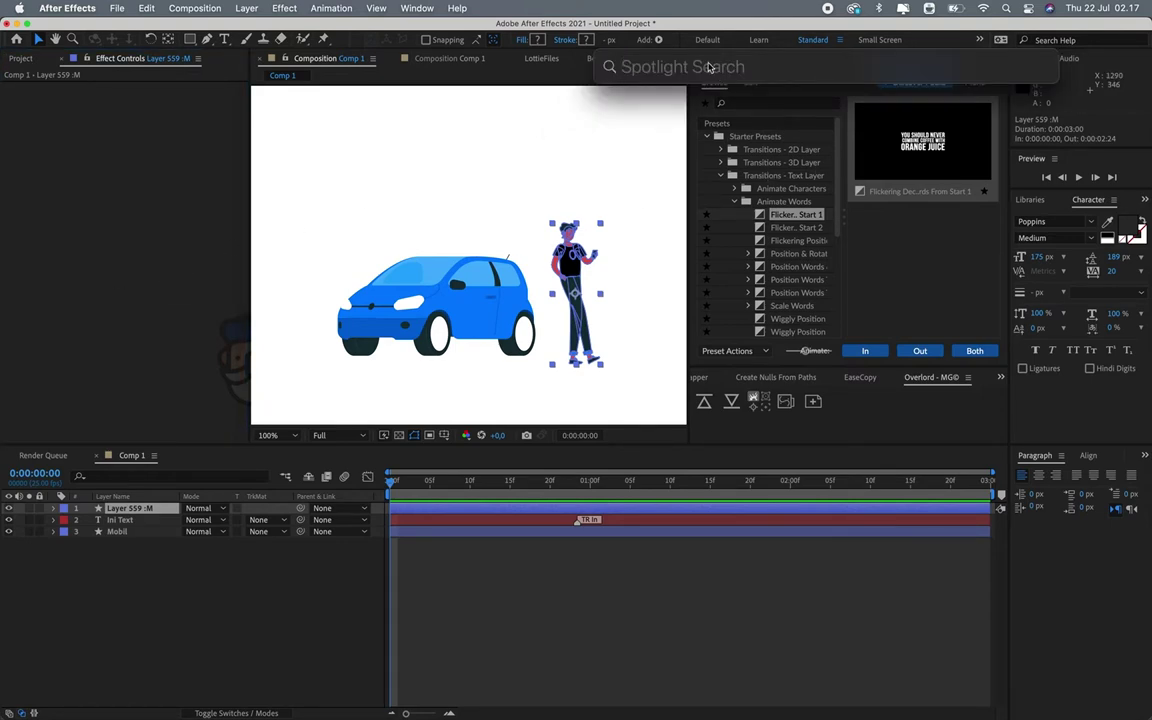
left_click(152, 174)
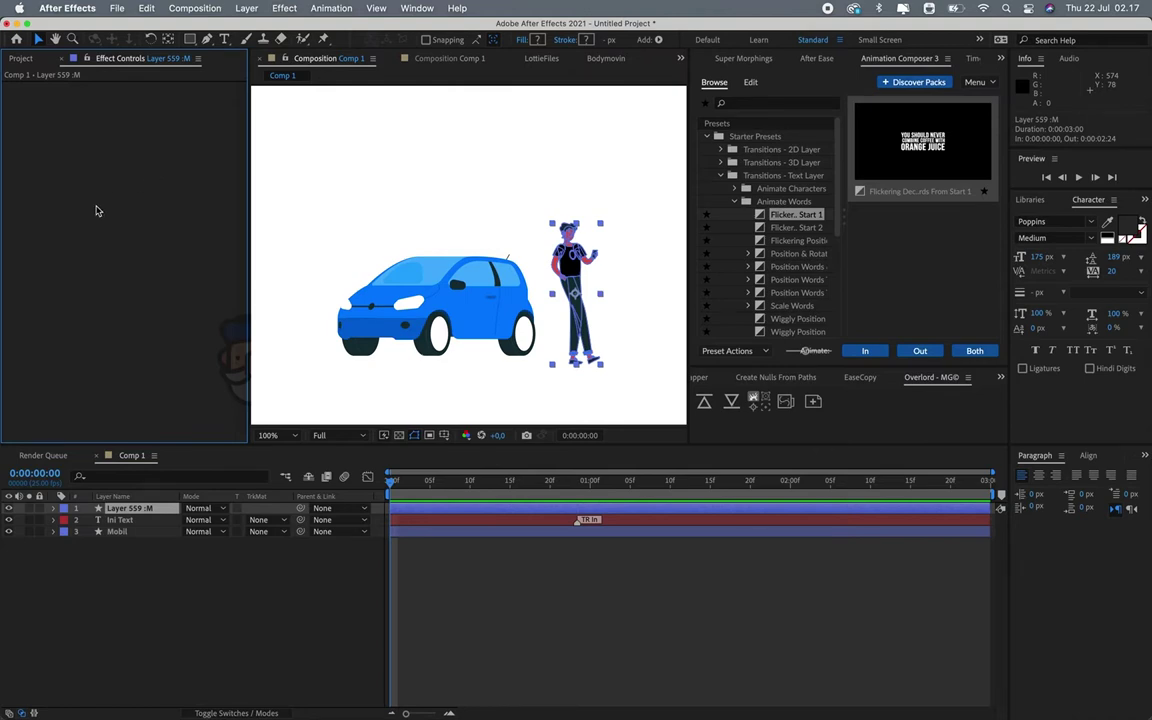
key("ctrl+space")
left_click(155, 245)
key("ctrl+space")
type("sabe")
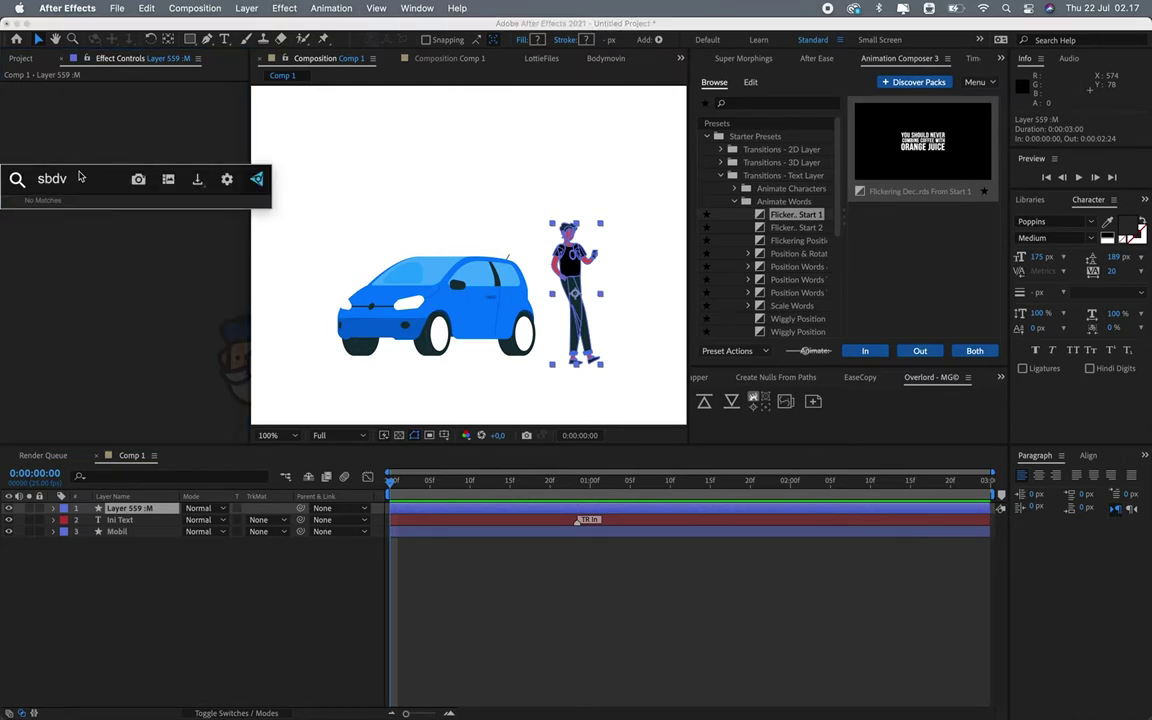
key("BackSpace")
key("BackSpace")
key("BackSpace")
key("Escape")
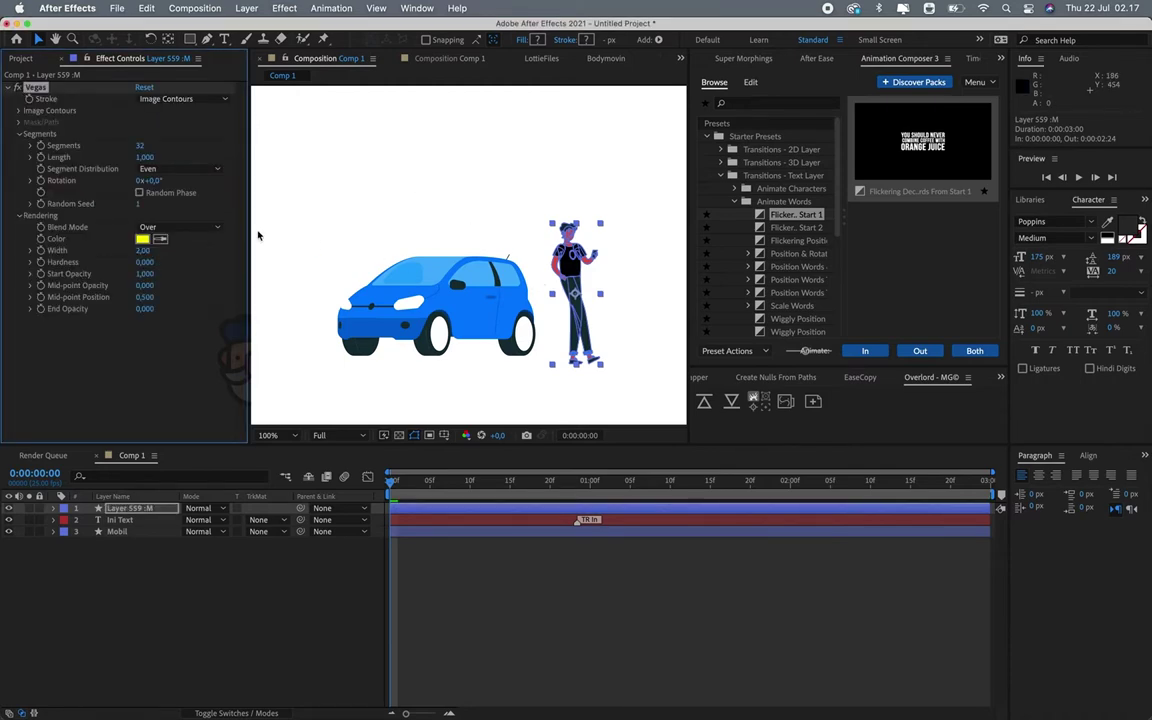
Preview the figure, delete the Vegas effect, and show the Motion Tools 2 panel.
left_click(607, 612)
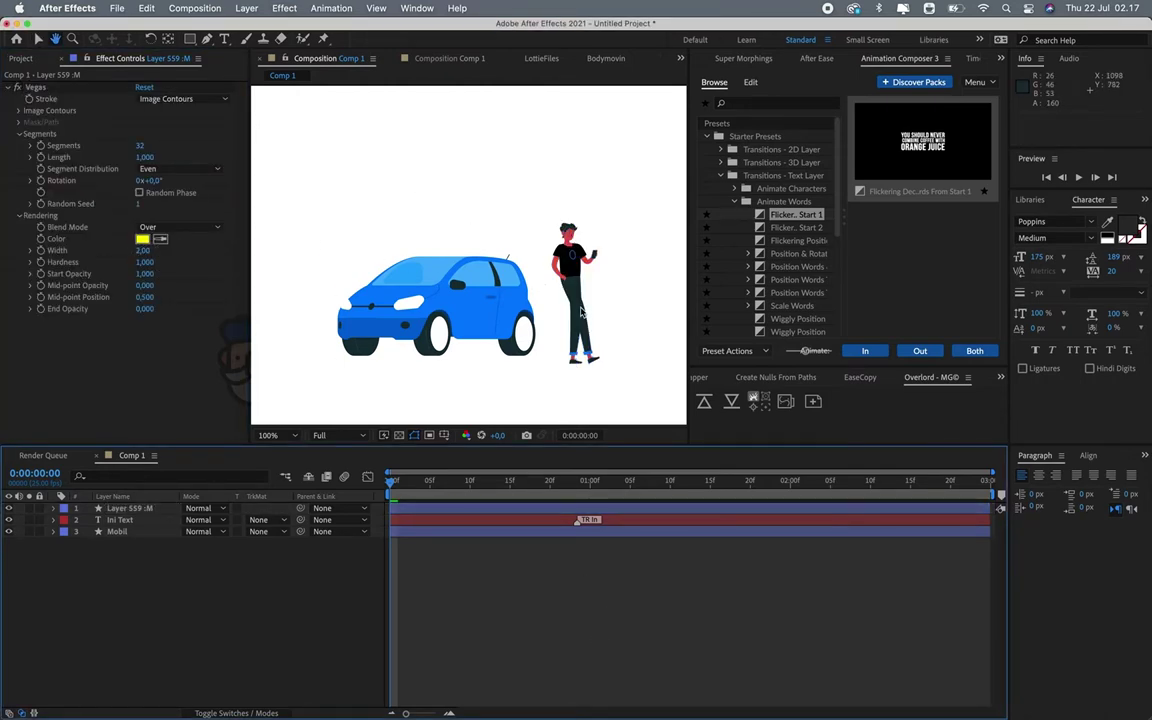
key("space")
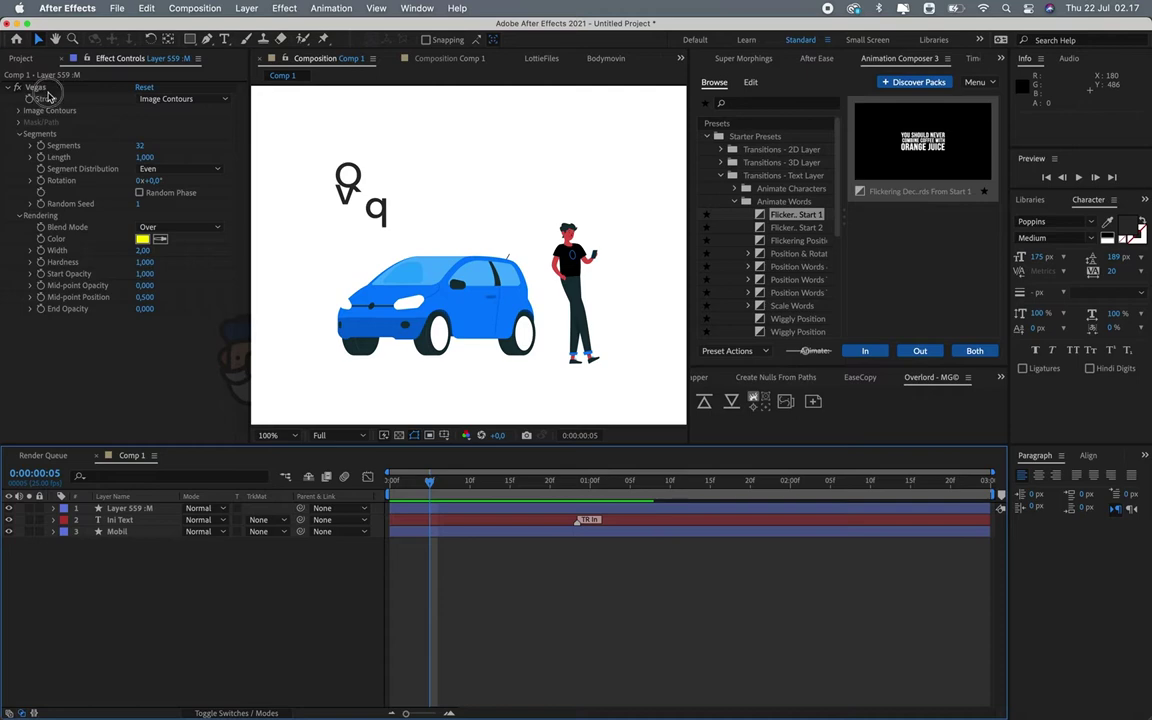
left_click(42, 92)
key("Delete")
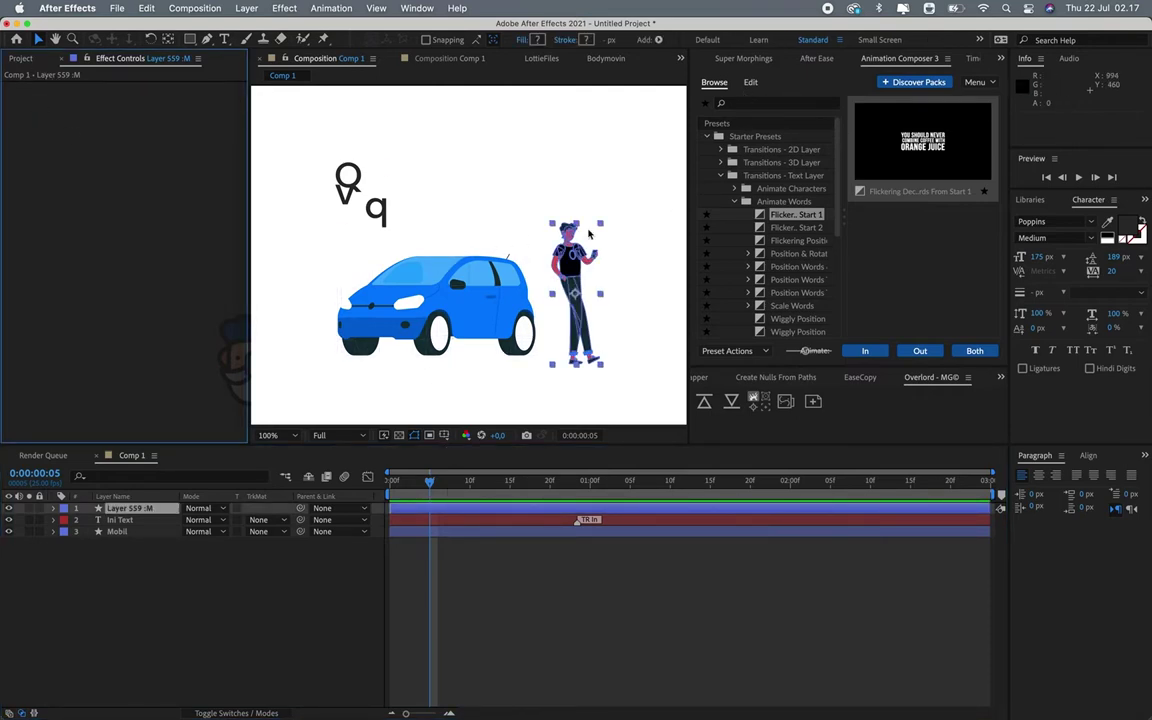
left_click(731, 59)
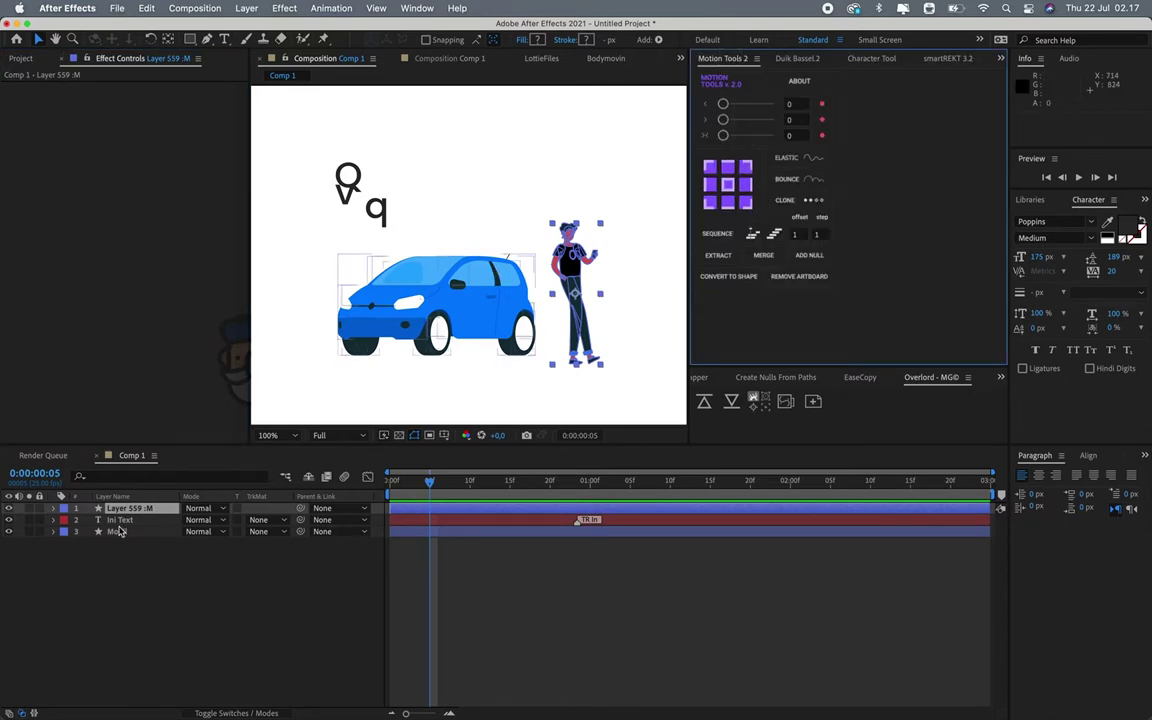
Switch to the Character Tool panel and view Assistant's Looper options.
left_click(1000, 58)
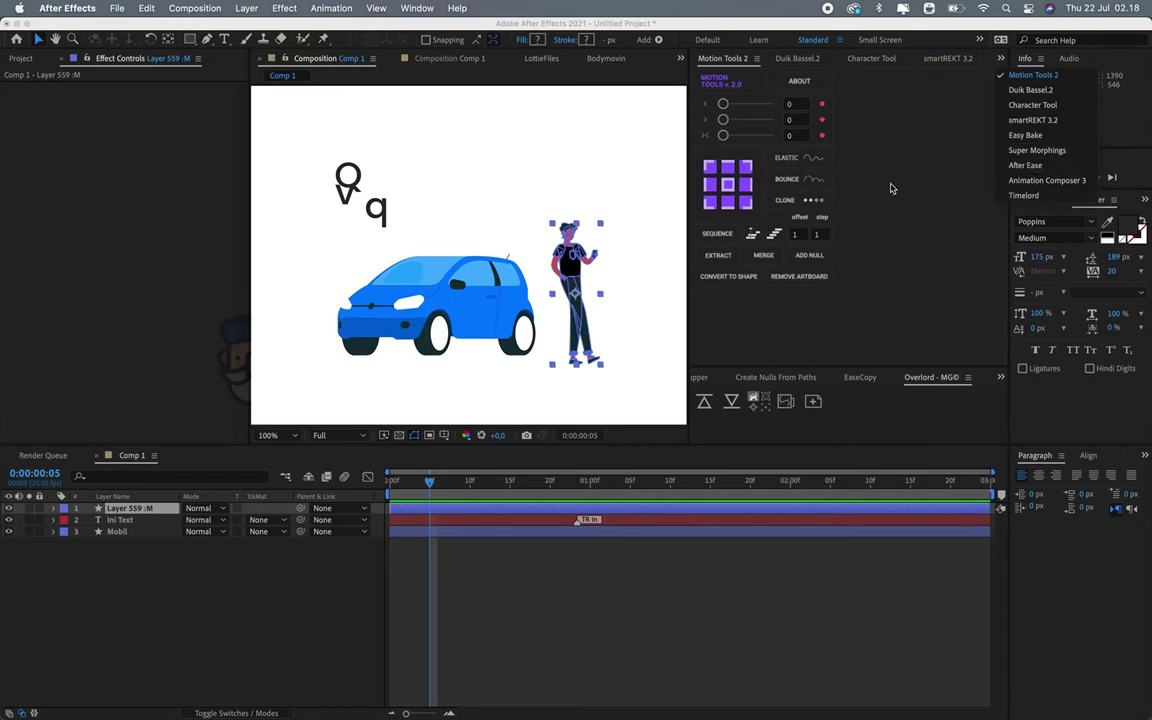
left_click(927, 162)
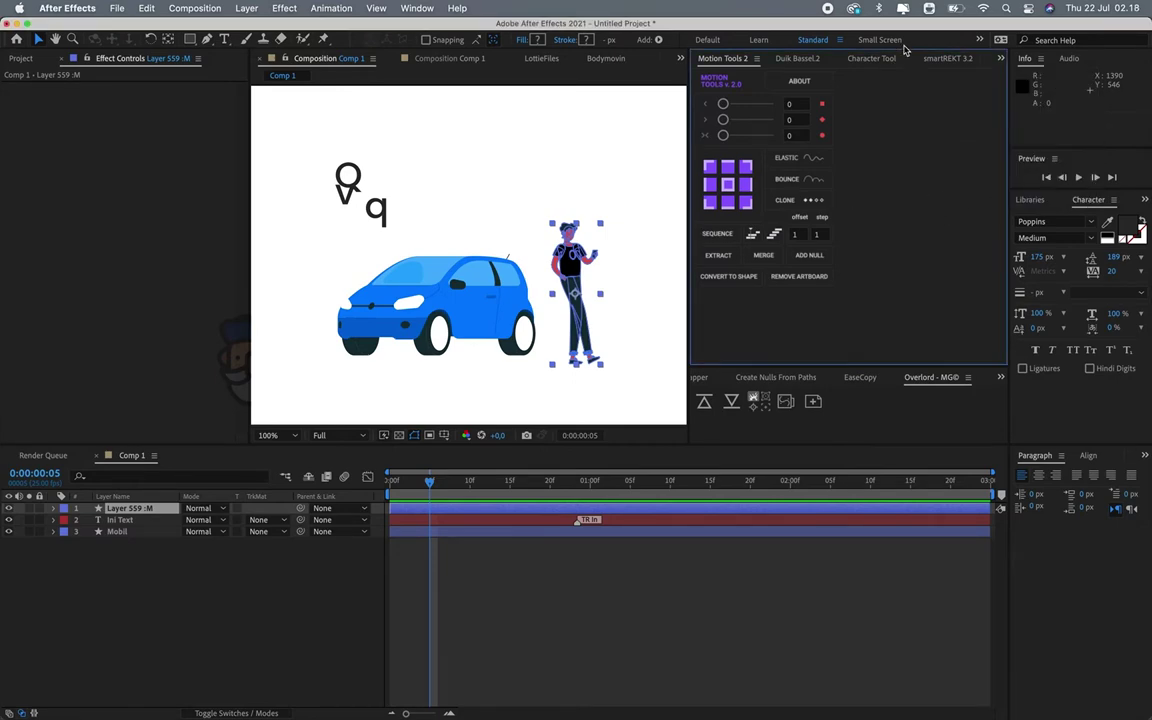
left_click(871, 58)
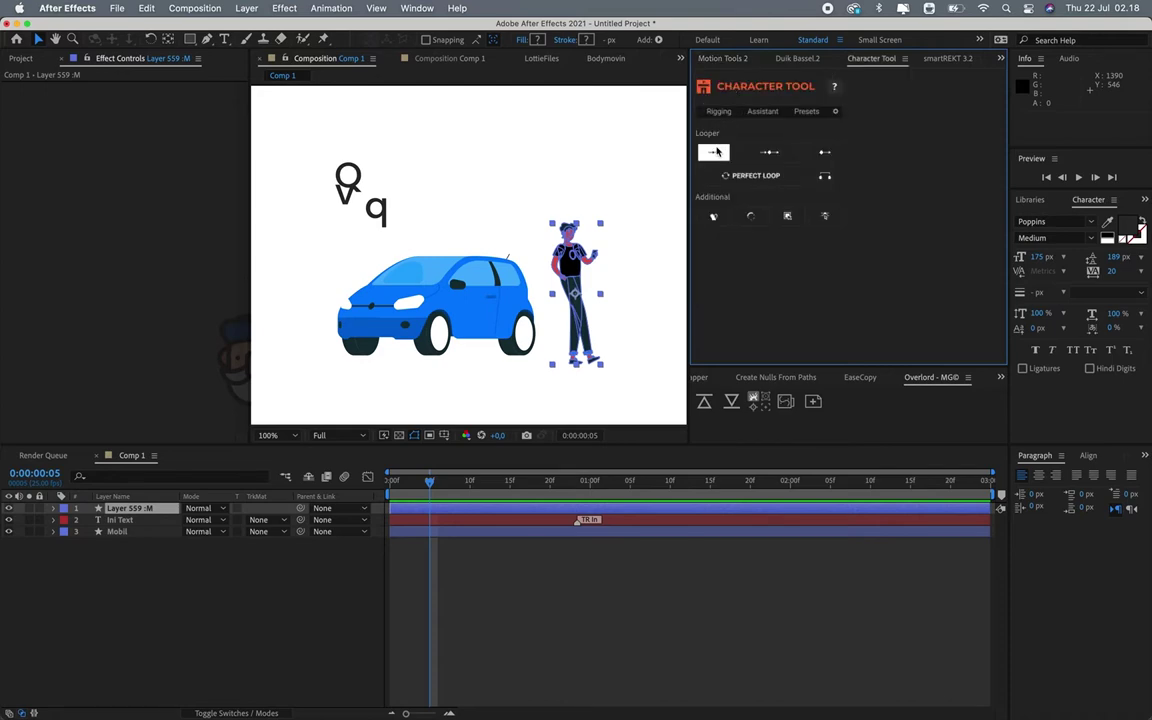
left_click(720, 112)
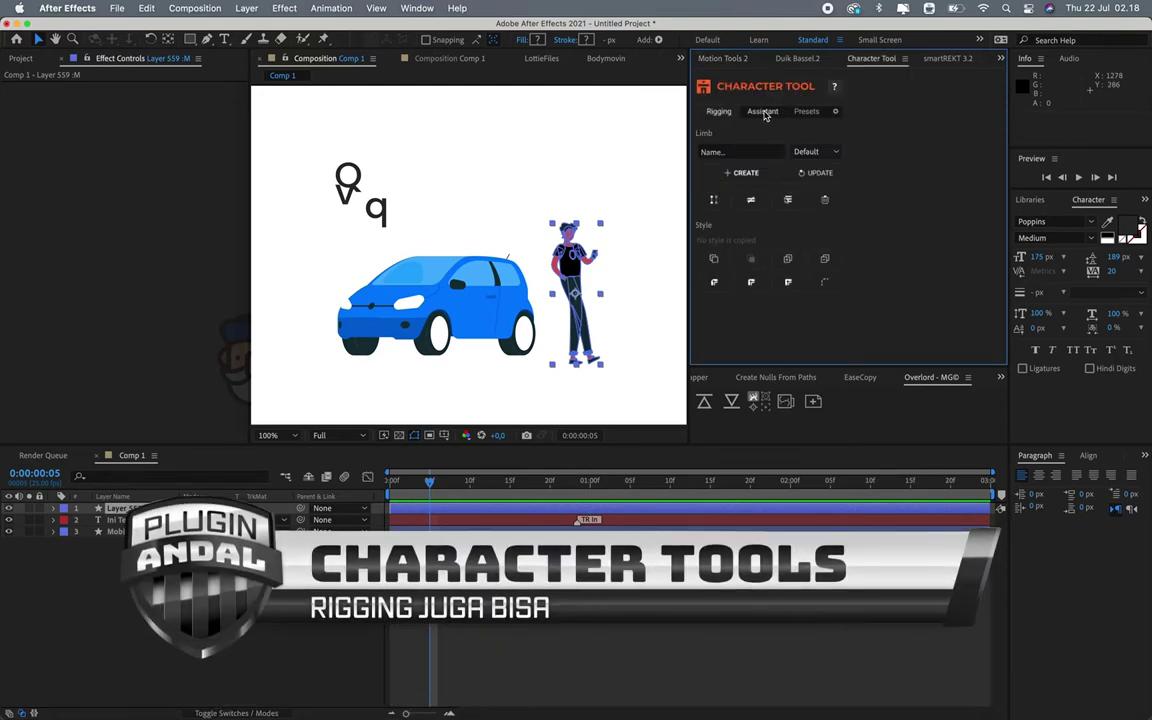
left_click(762, 111)
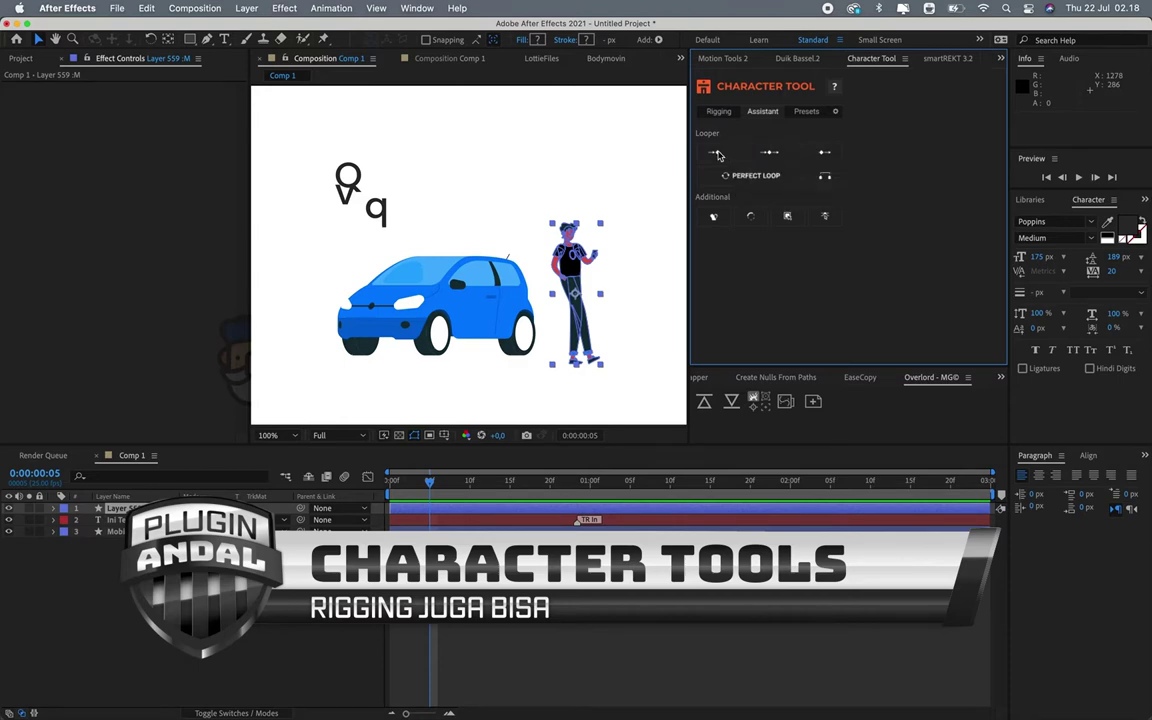
Toggle the figure's selection and switch Character Tool to its Rigging tab.
left_click(628, 394)
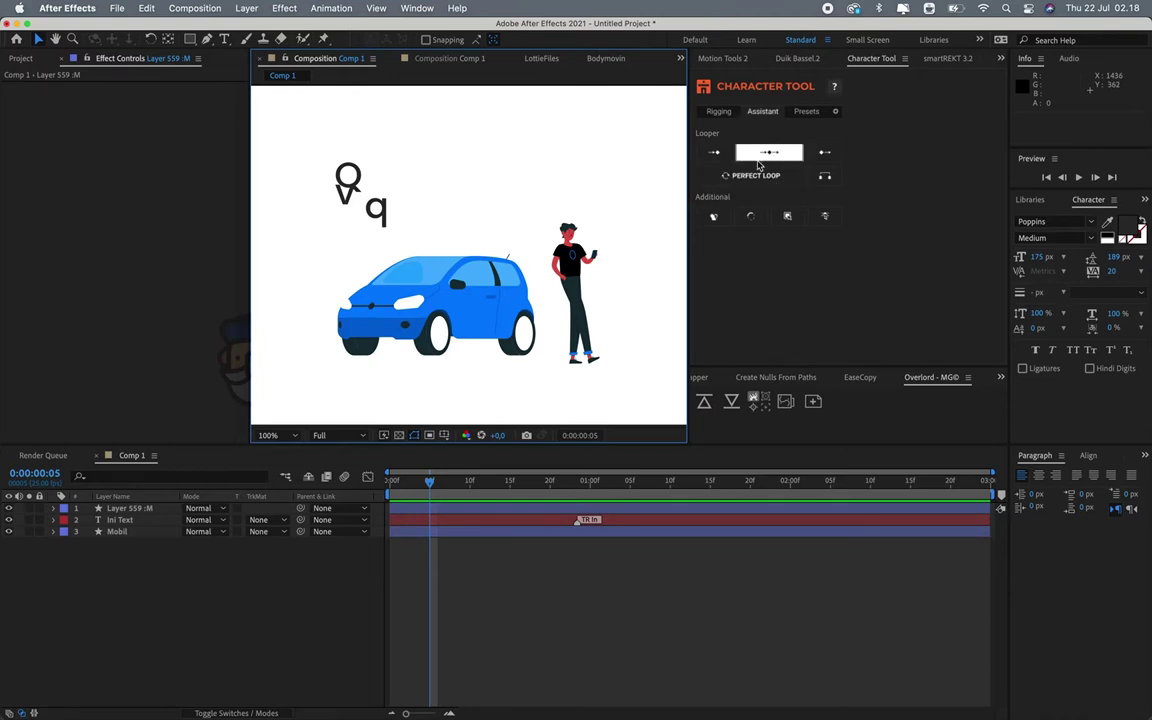
left_click(598, 244)
left_click(576, 202)
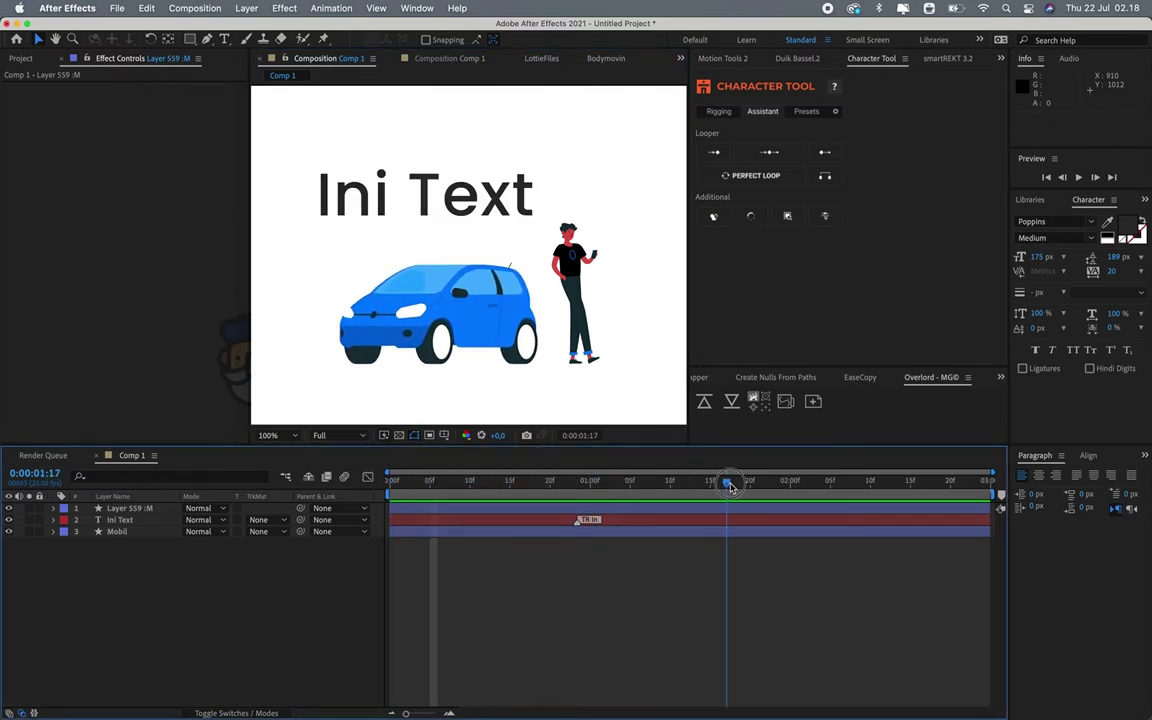
scroll(411, 324, "down", 3)
scroll(430, 310, "up", 2)
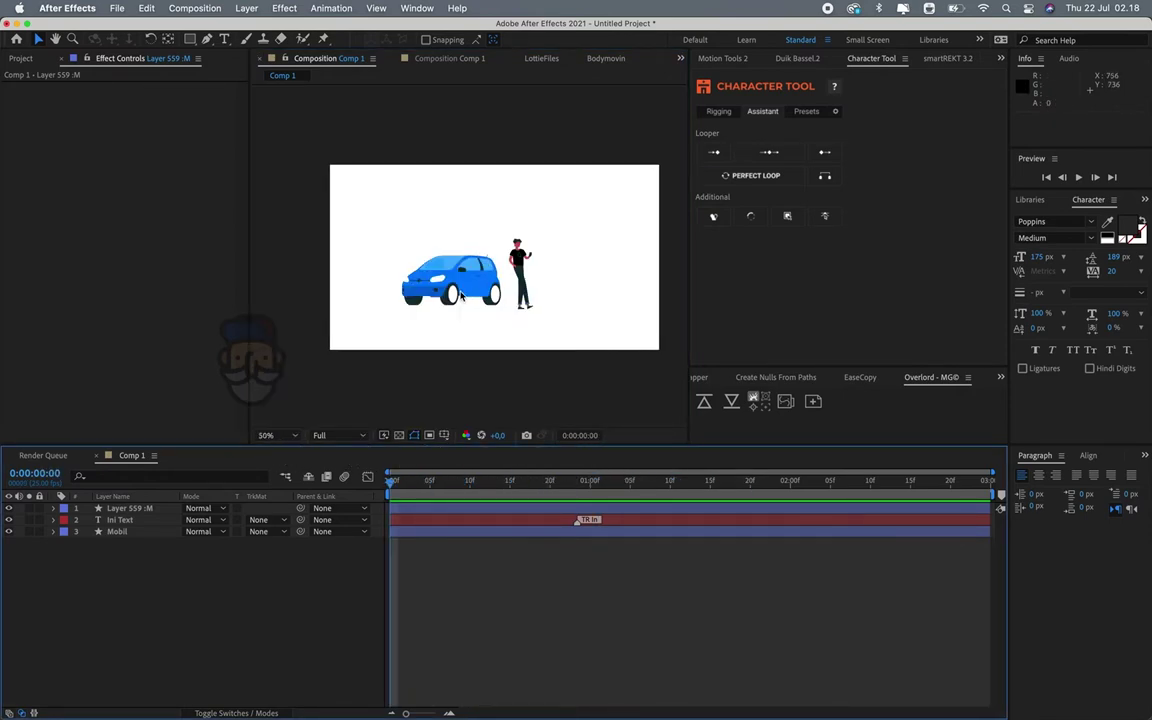
scroll(460, 295, "up", 1)
left_click(718, 111)
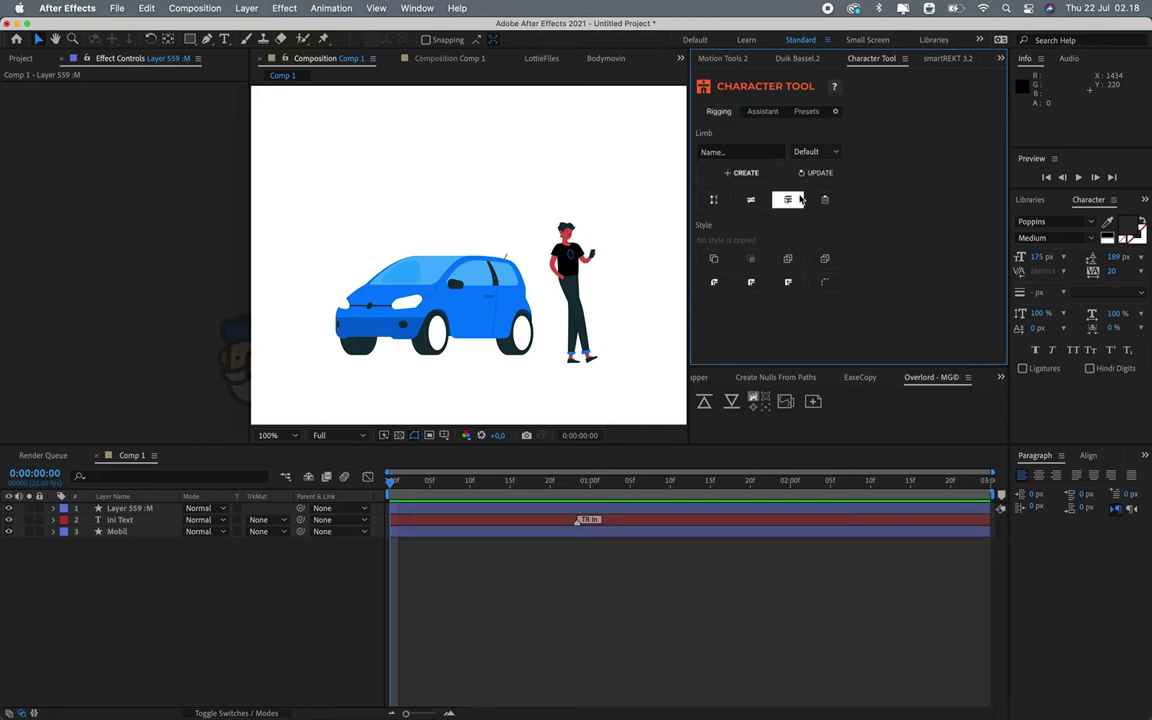
Create a Leg-type limb rig named 'leg' with hip, knee and ankle controllers.
left_click(562, 281)
left_click_drag(599, 265, 578, 292)
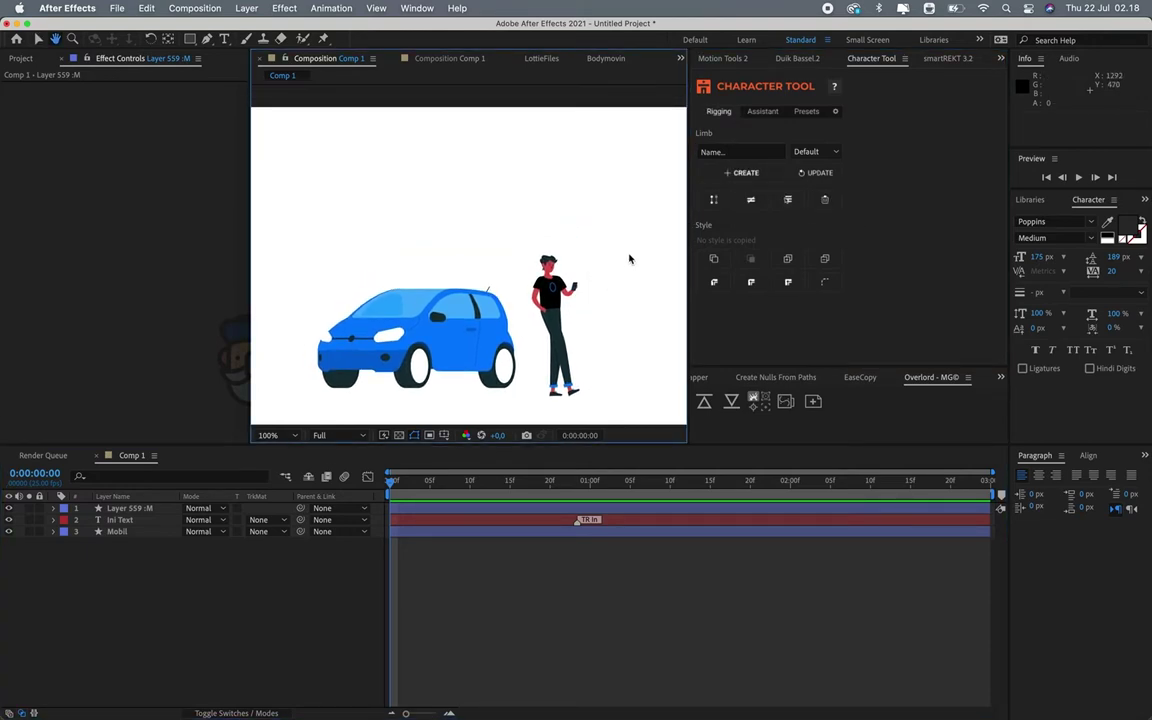
left_click(741, 155)
type("le")
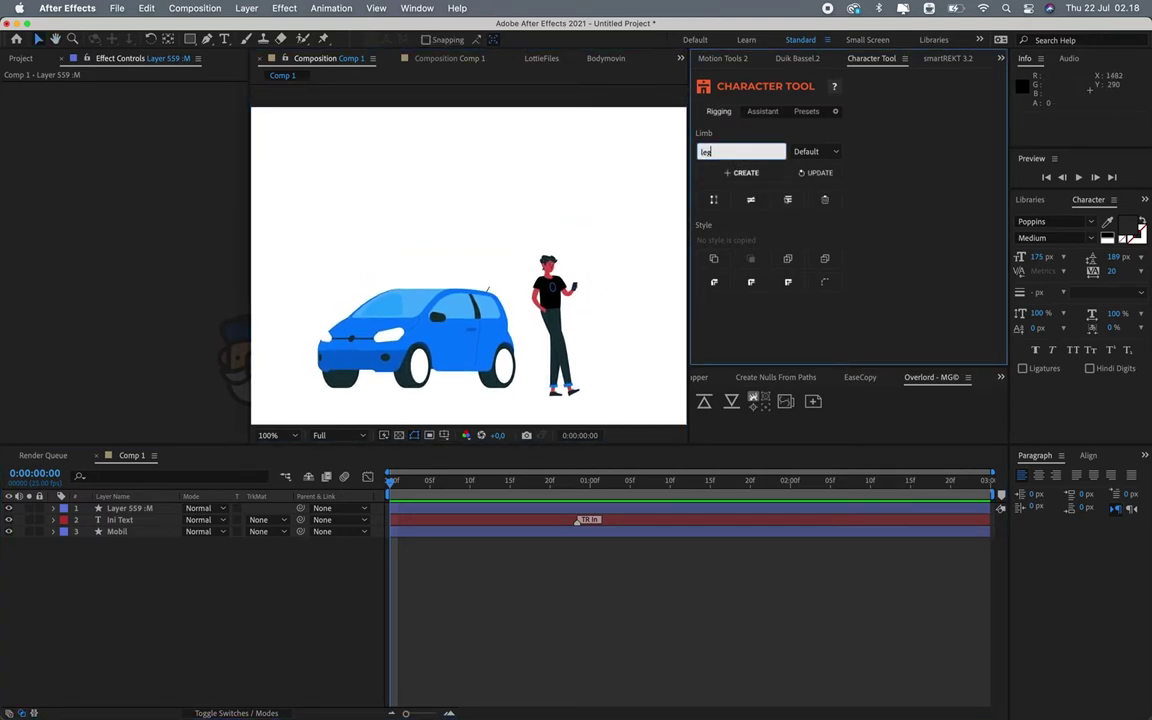
type("g")
left_click(810, 152)
left_click(817, 180)
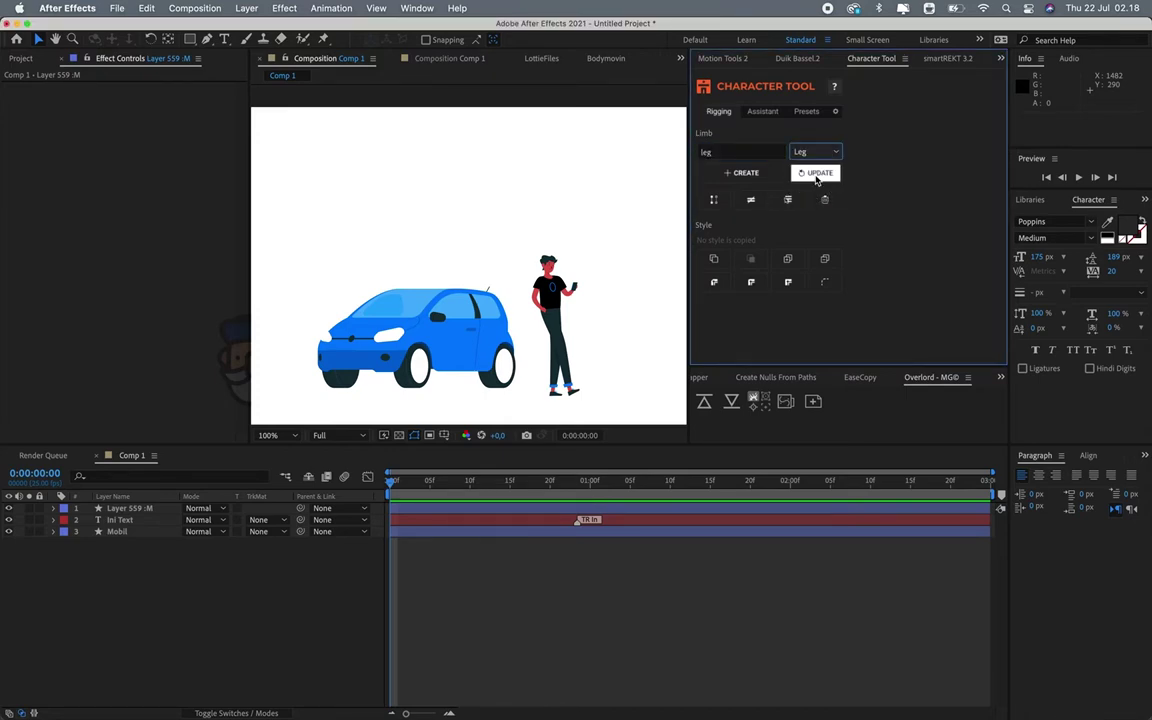
left_click(742, 172)
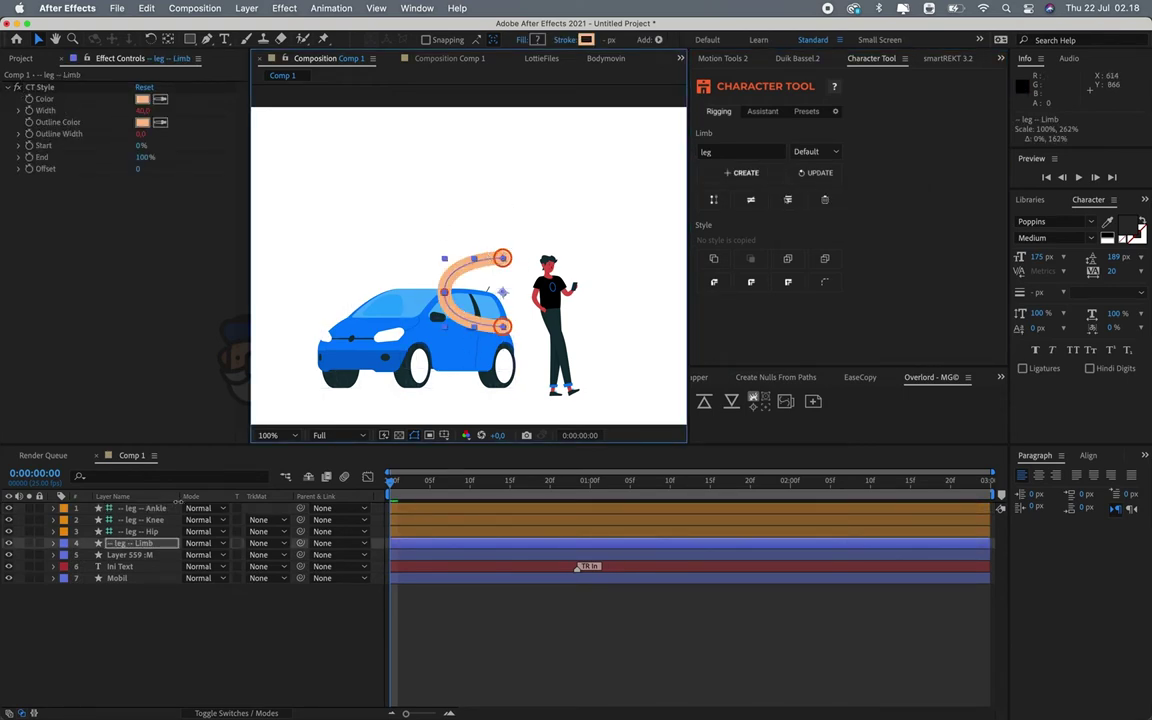
Drag the Ankle and Hip controllers to curl the orange leg into a C shape.
left_click(150, 509)
left_click_drag(503, 326, 502, 312)
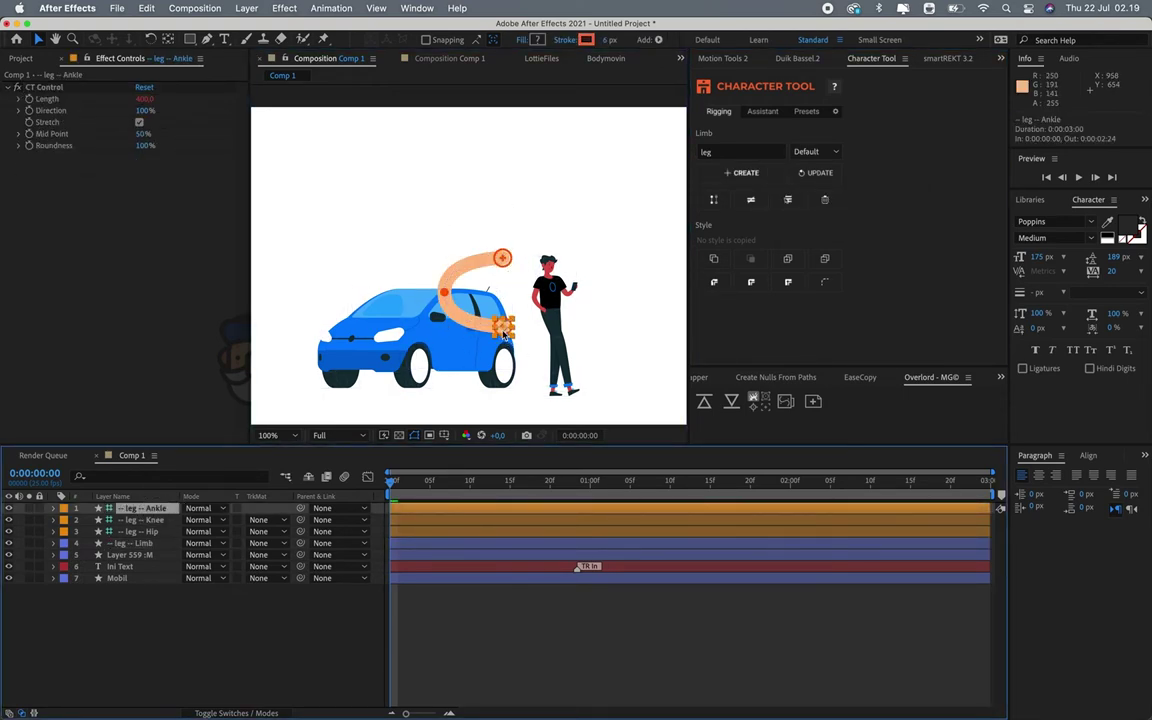
left_click(505, 252)
left_click_drag(509, 189, 503, 193)
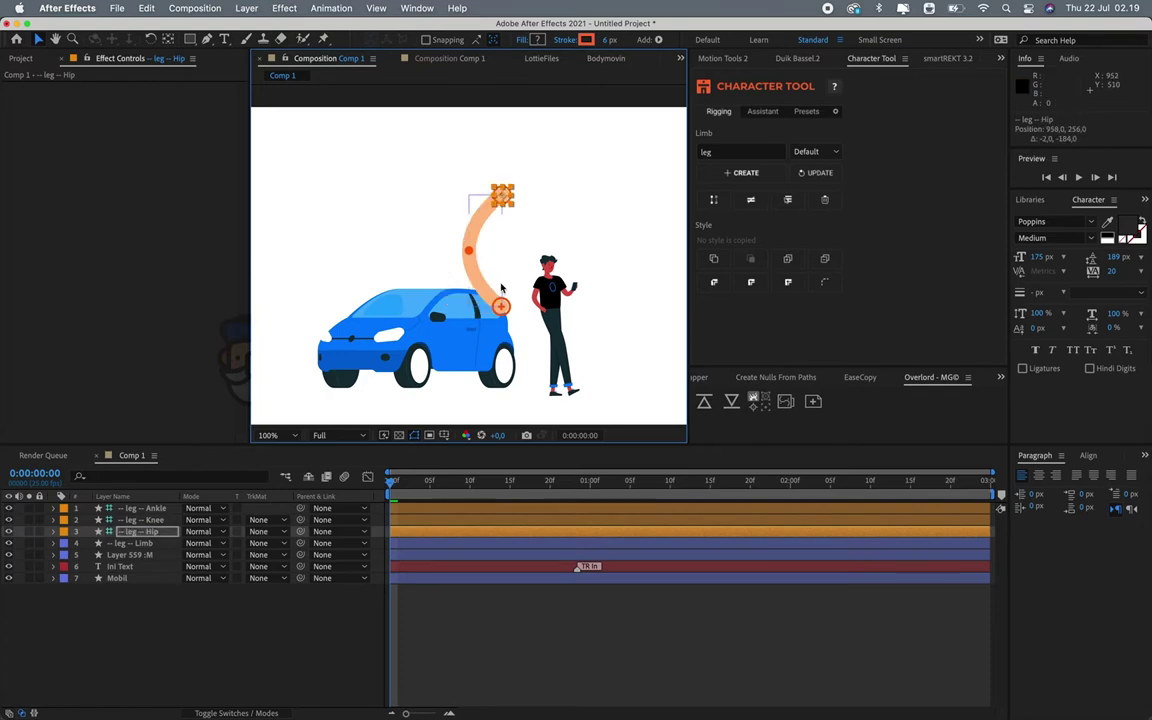
left_click_drag(500, 304, 506, 237)
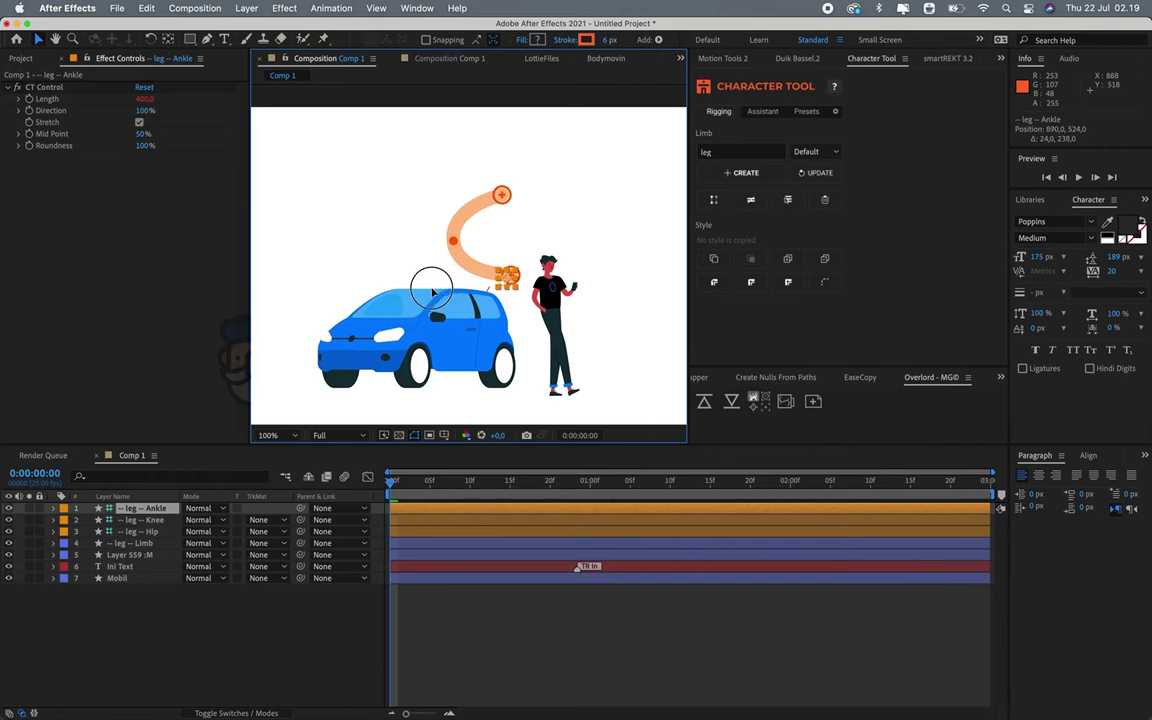
scroll(318, 331, "right", 3)
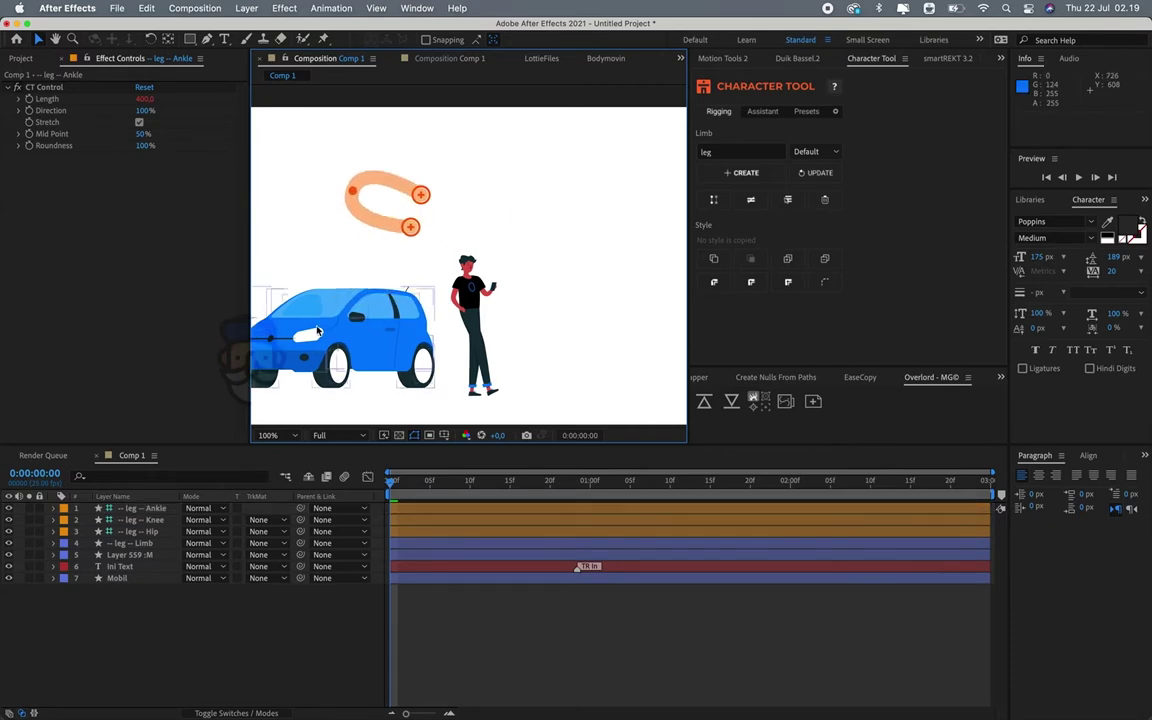
Draw a two-point curved shape to the right of the man with the Pen tool.
left_click(209, 38)
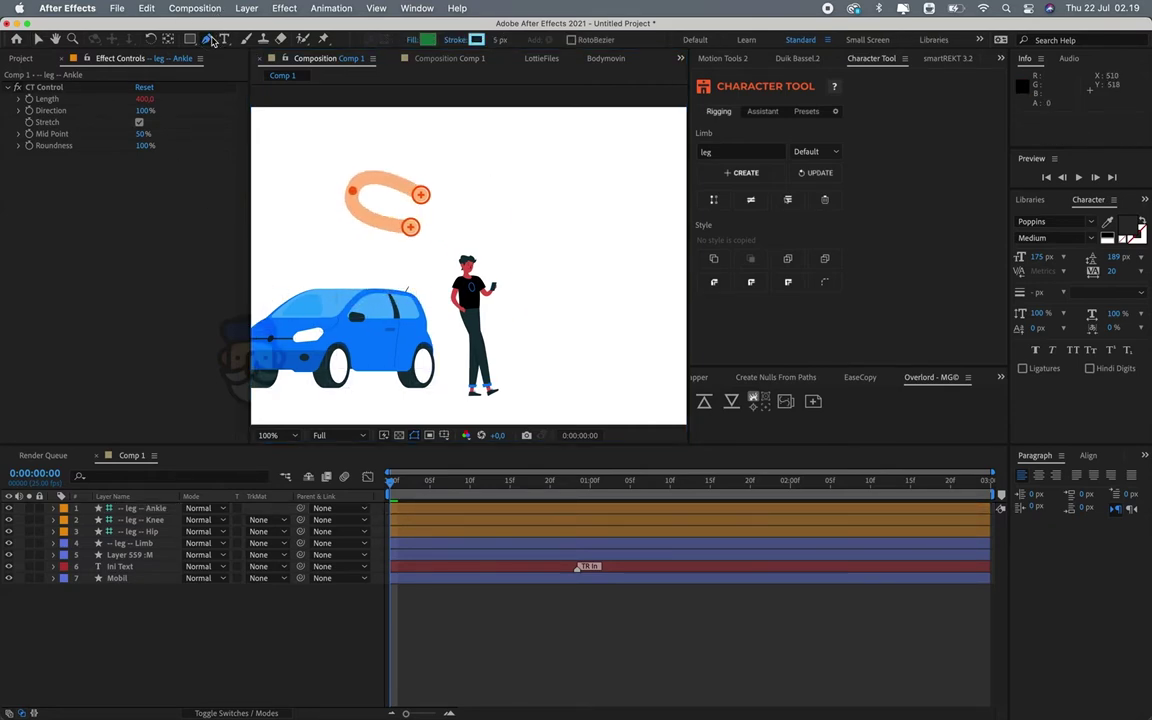
left_click(570, 157)
left_click_drag(518, 252, 527, 318)
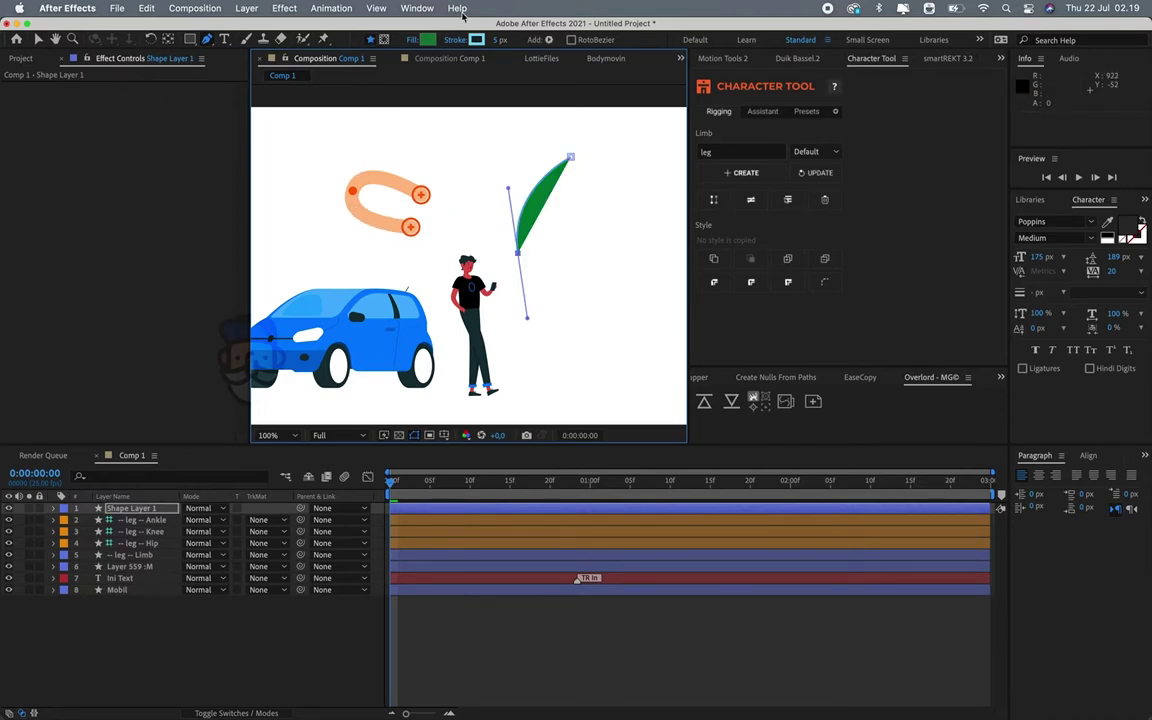
Give the shape no fill and a thick 57 px cyan stroke, then bring up Buttcapper.
left_click(411, 39)
left_click(510, 336)
left_click(622, 413)
left_click_drag(500, 39, 531, 46)
key("v")
left_click(621, 222)
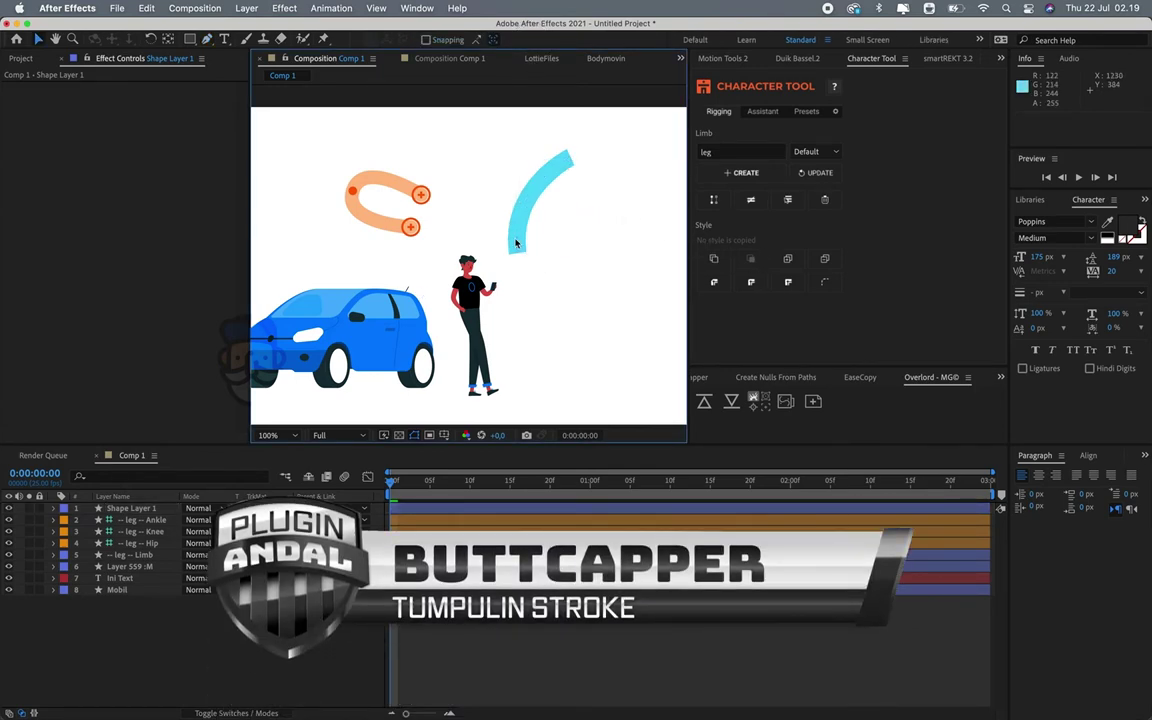
left_click(703, 379)
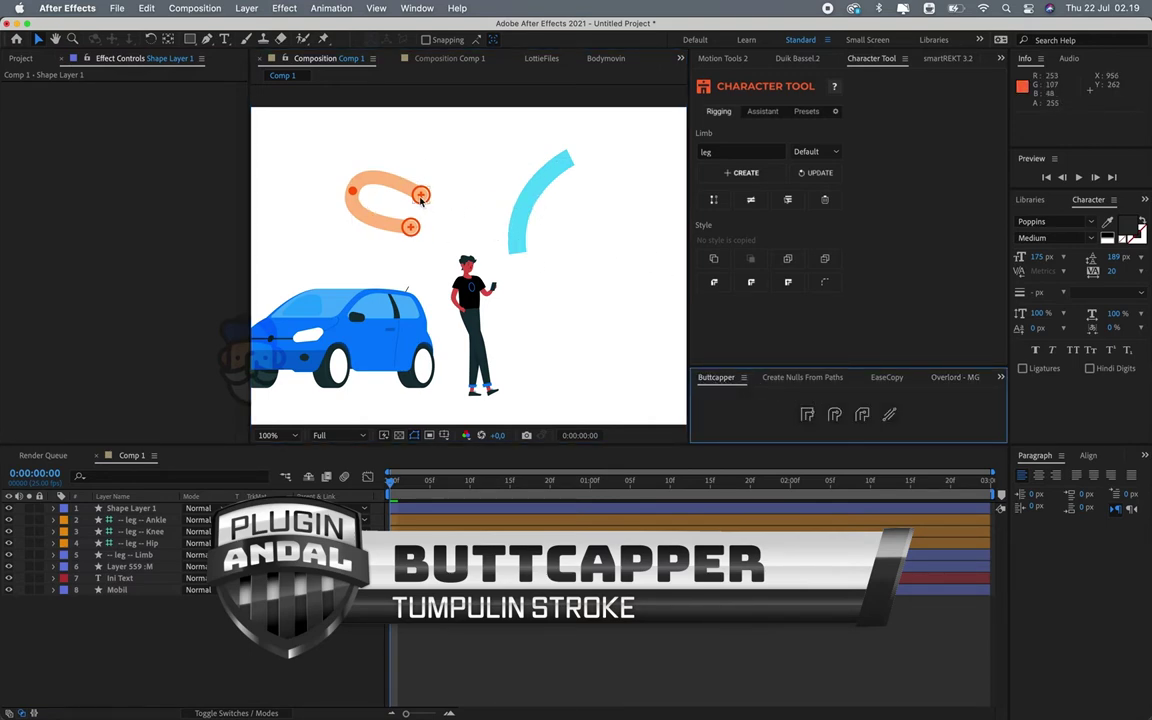
Drag the leg's Hip up-right and Ankle down-right to form an upright arc.
left_click_drag(420, 194, 468, 140)
left_click_drag(410, 226, 422, 241)
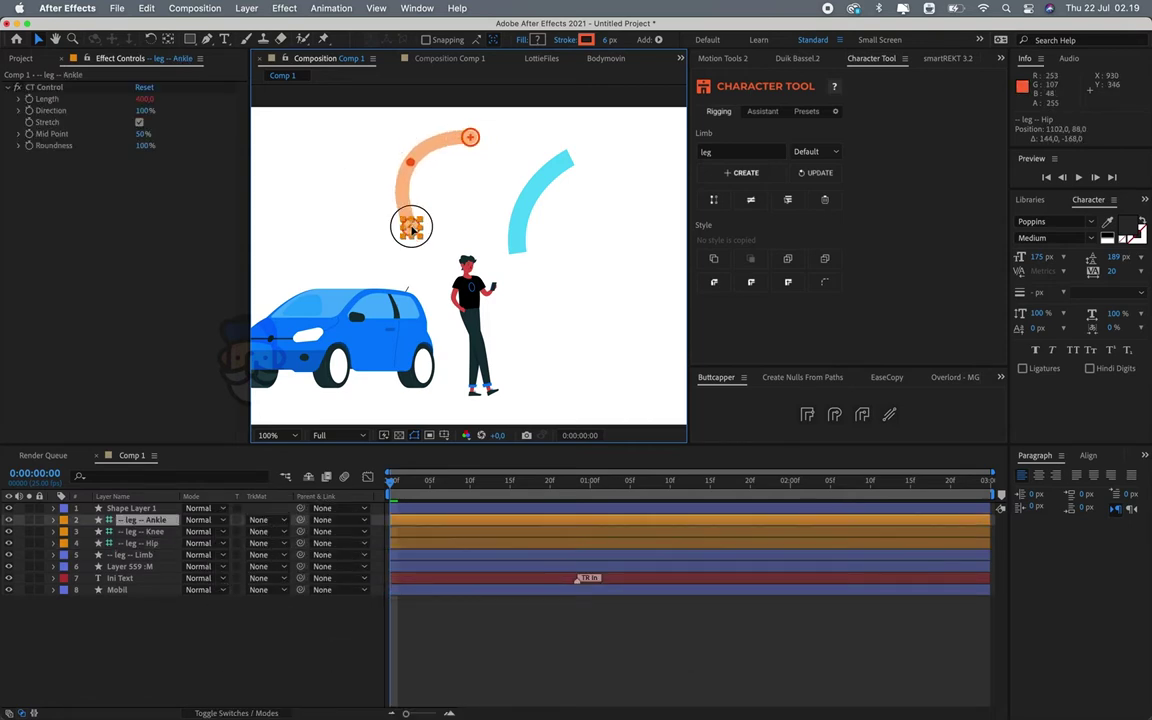
left_click(531, 207)
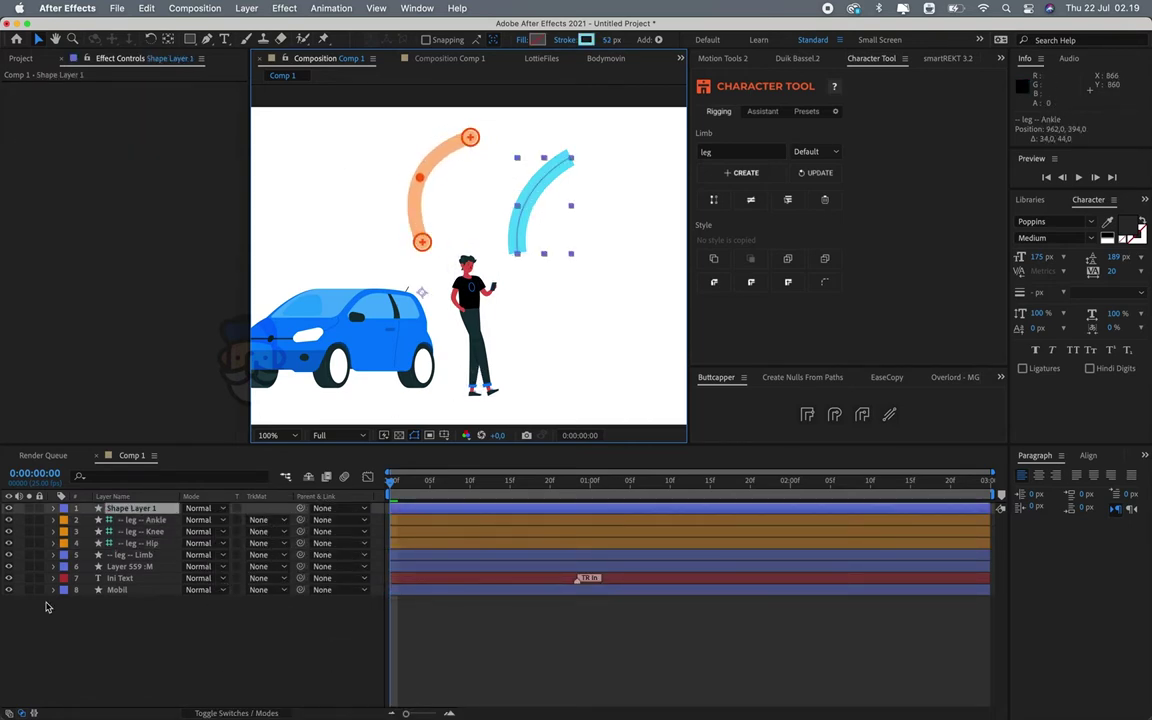
Set Shape Layer 1's Stroke 1 Line Cap to Round Cap.
left_click(54, 509)
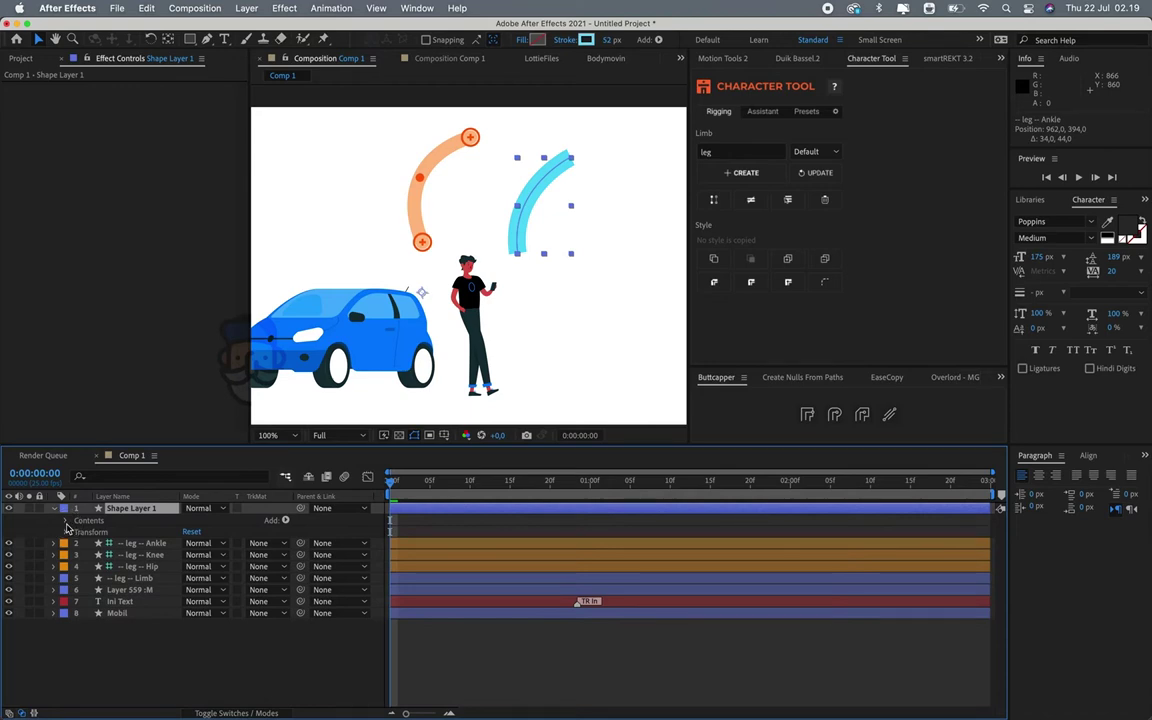
left_click(66, 522)
left_click(77, 532)
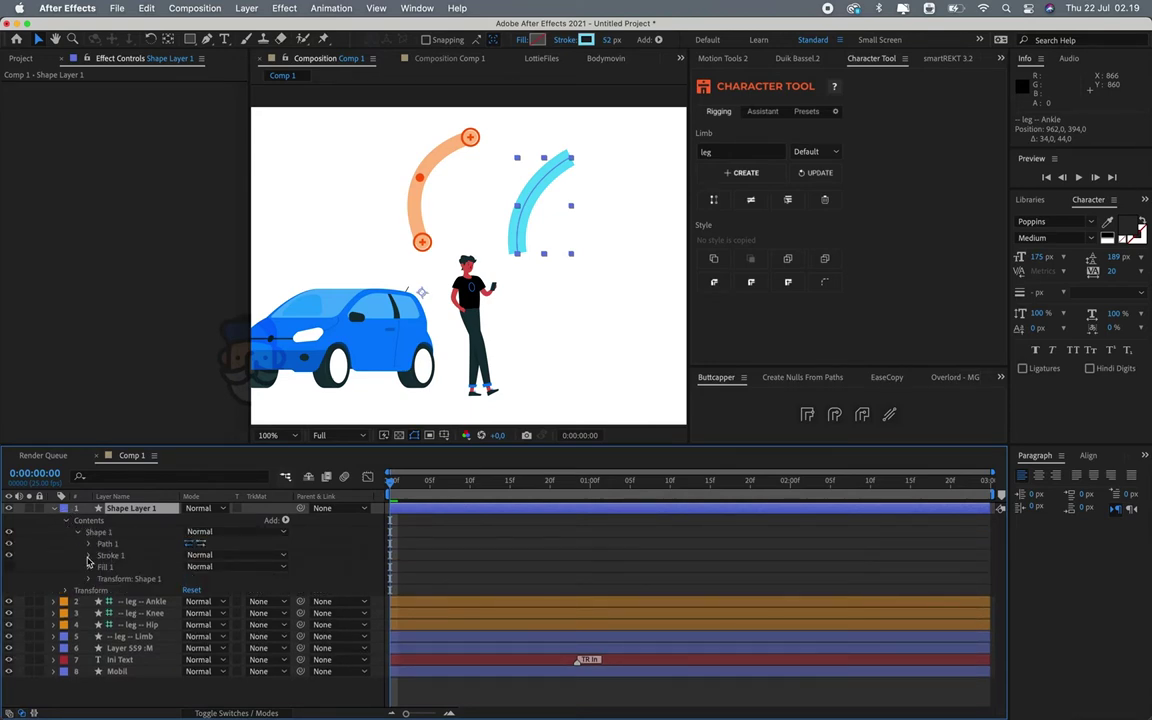
left_click(88, 556)
left_click(89, 545)
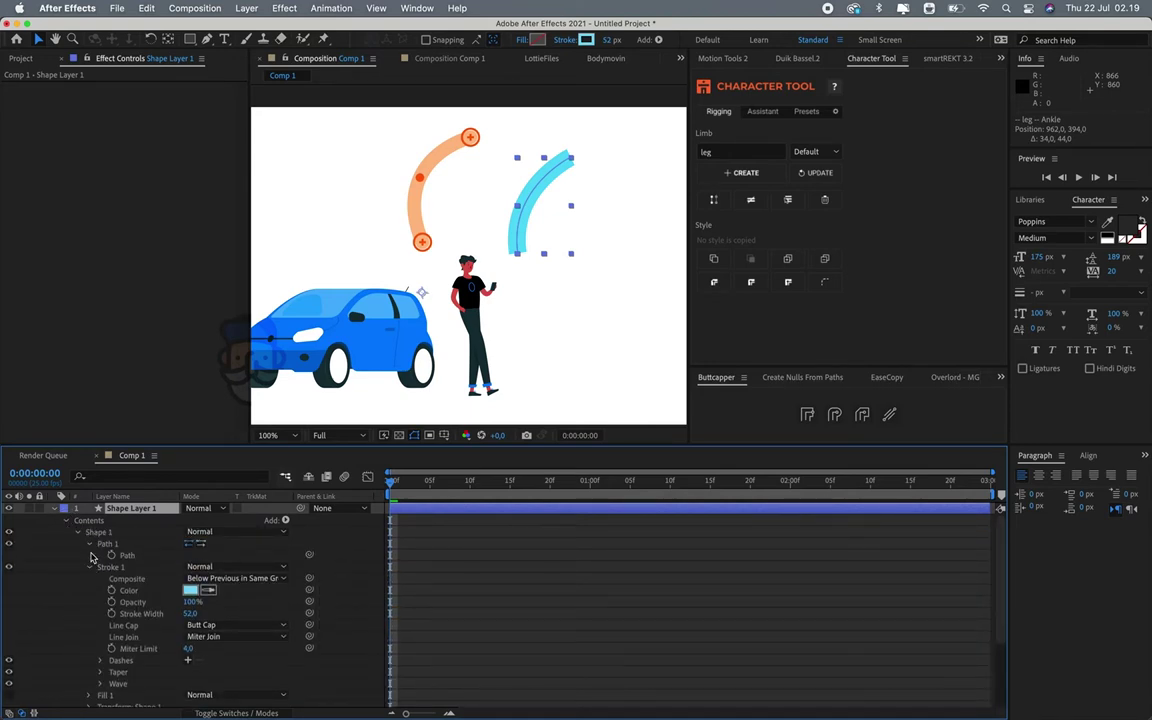
left_click(91, 571)
left_click(91, 569)
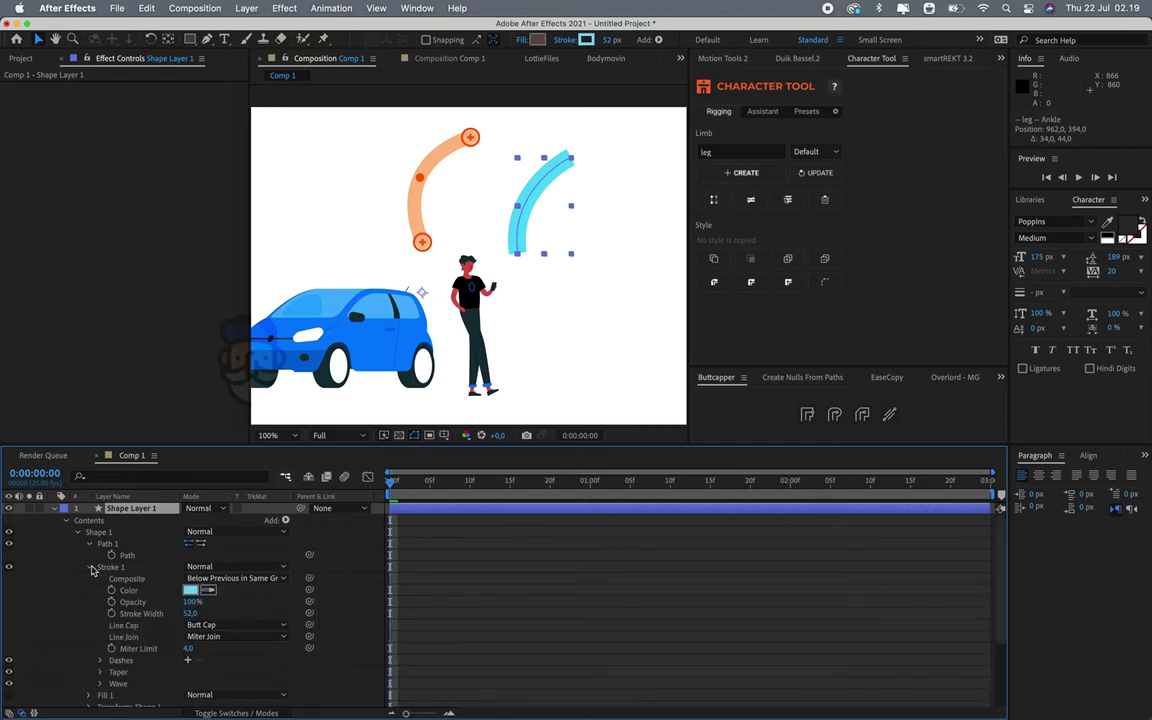
left_click(190, 624)
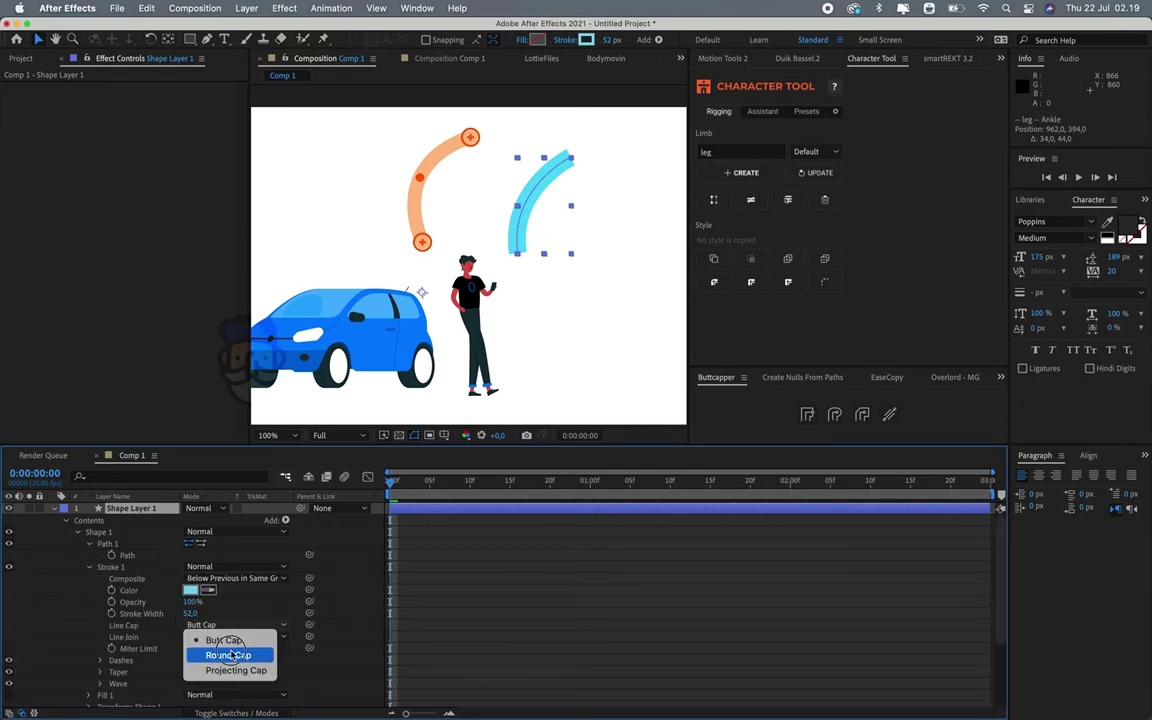
left_click(230, 654)
key("super+z")
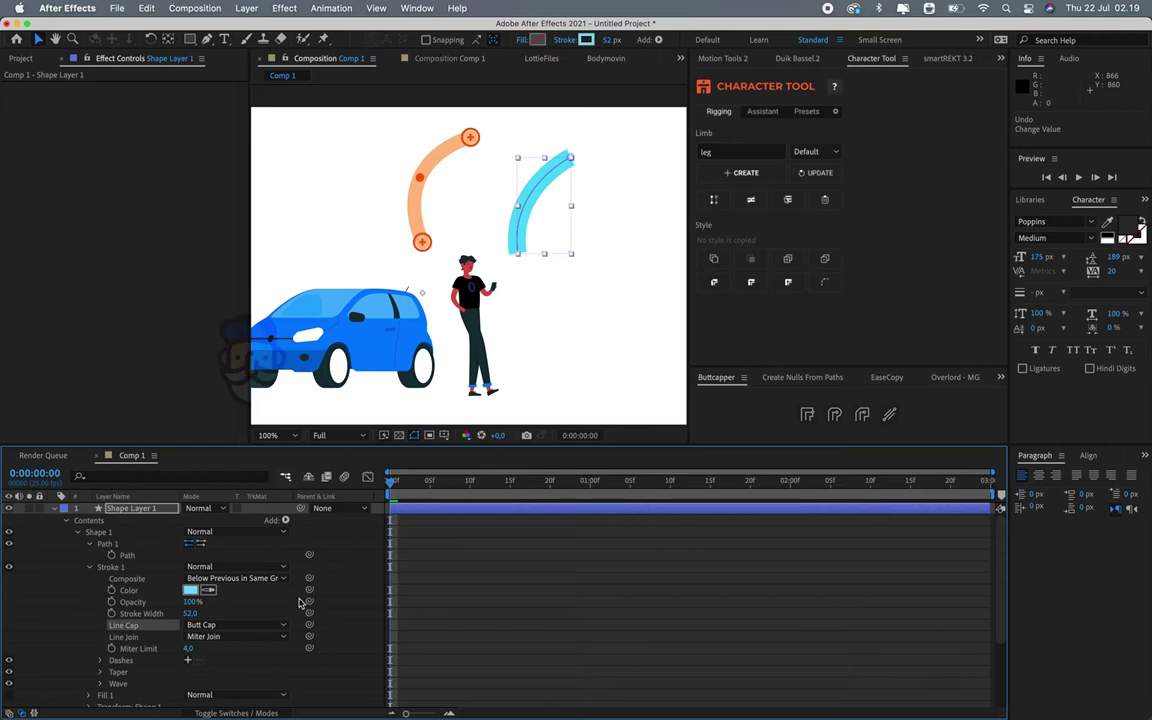
left_click(835, 414)
left_click(619, 242)
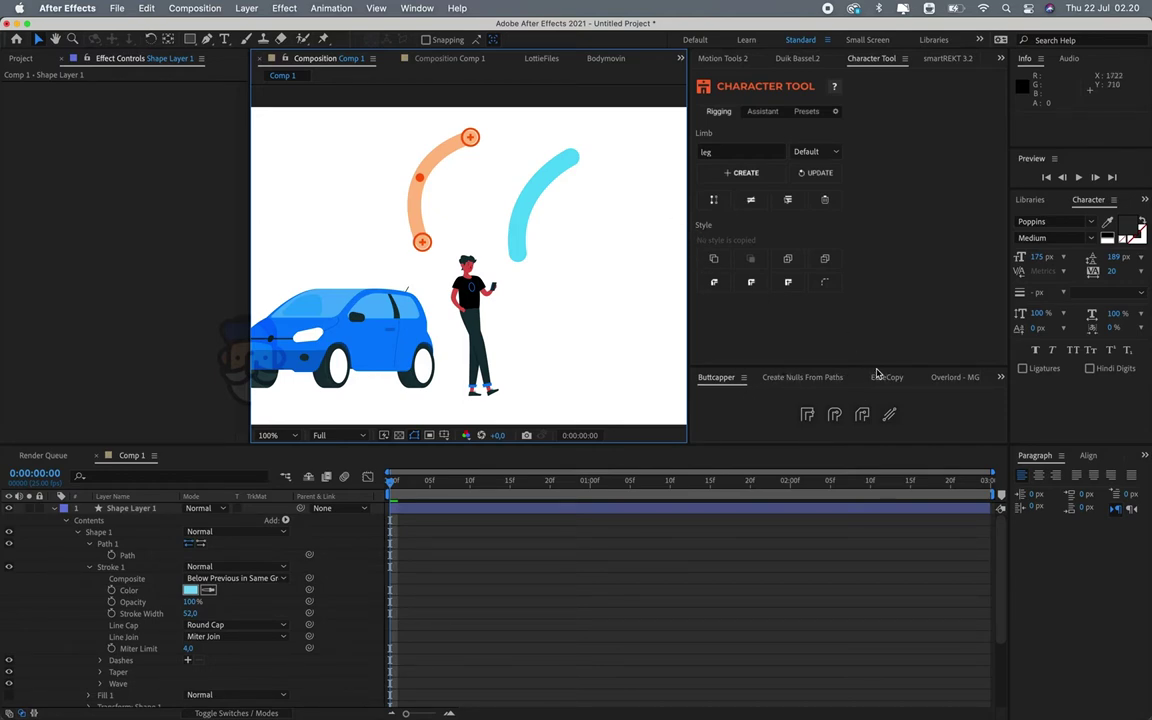
Show Create Nulls From Paths, select Shape Layer 1, and add a Path keyframe at 0f.
left_click(810, 381)
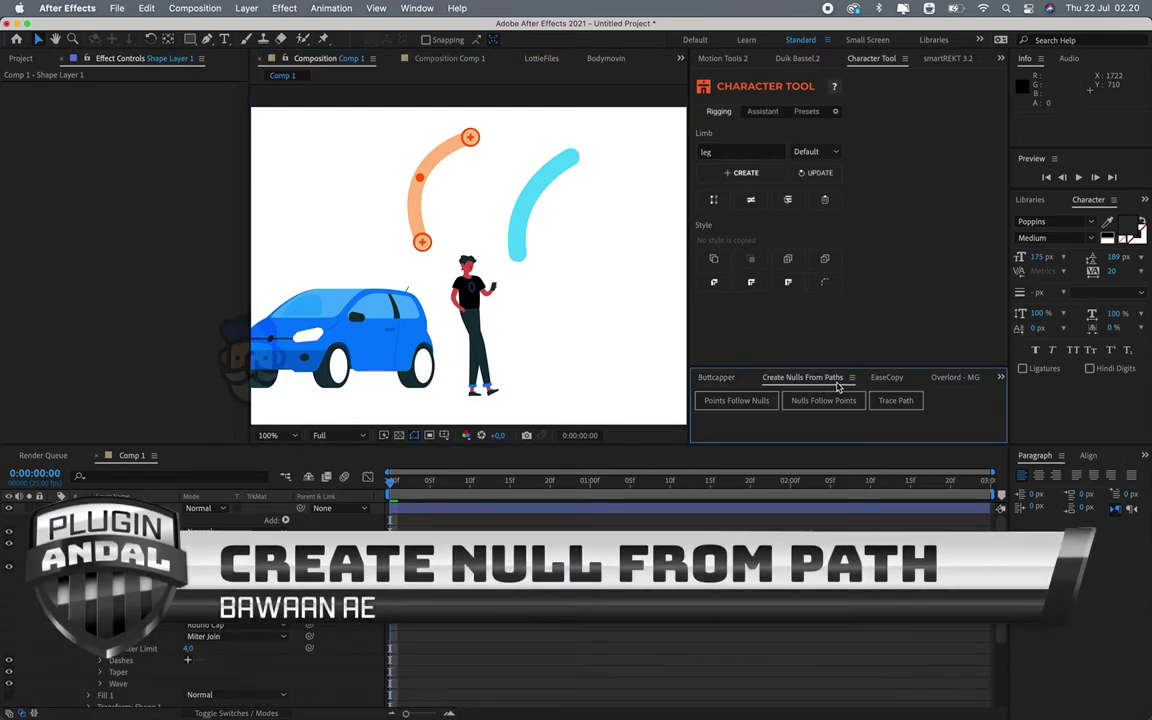
left_click(555, 168)
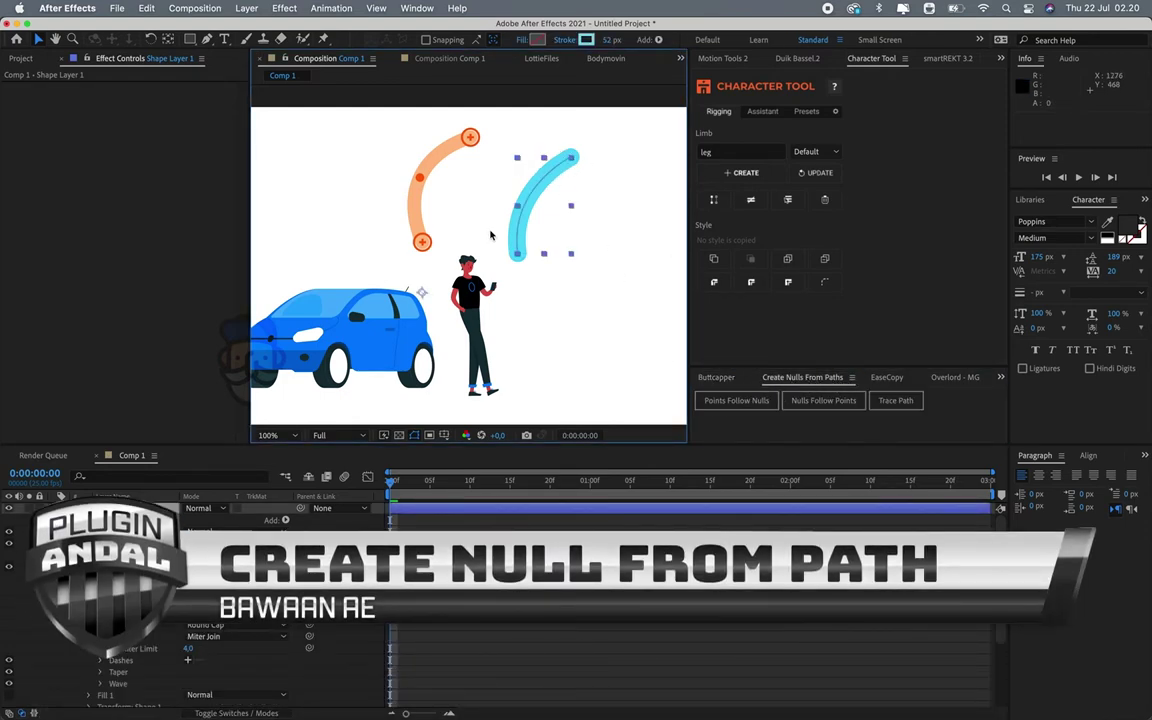
left_click(428, 9)
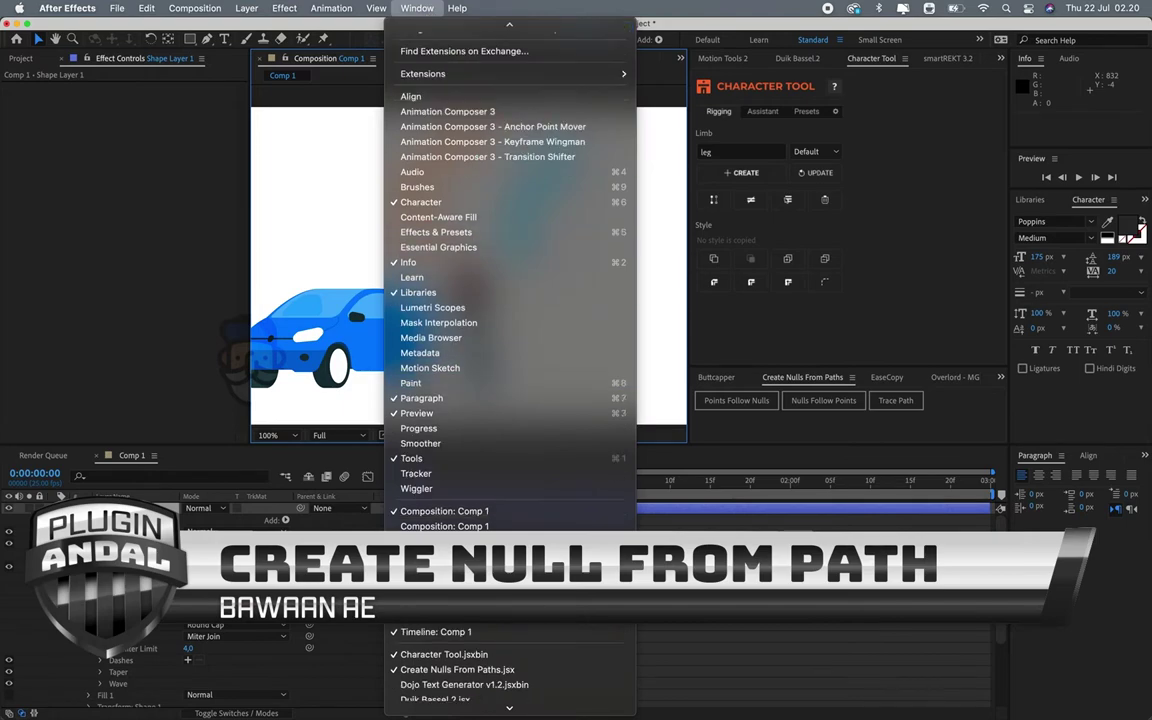
scroll(479, 456, "down", 5)
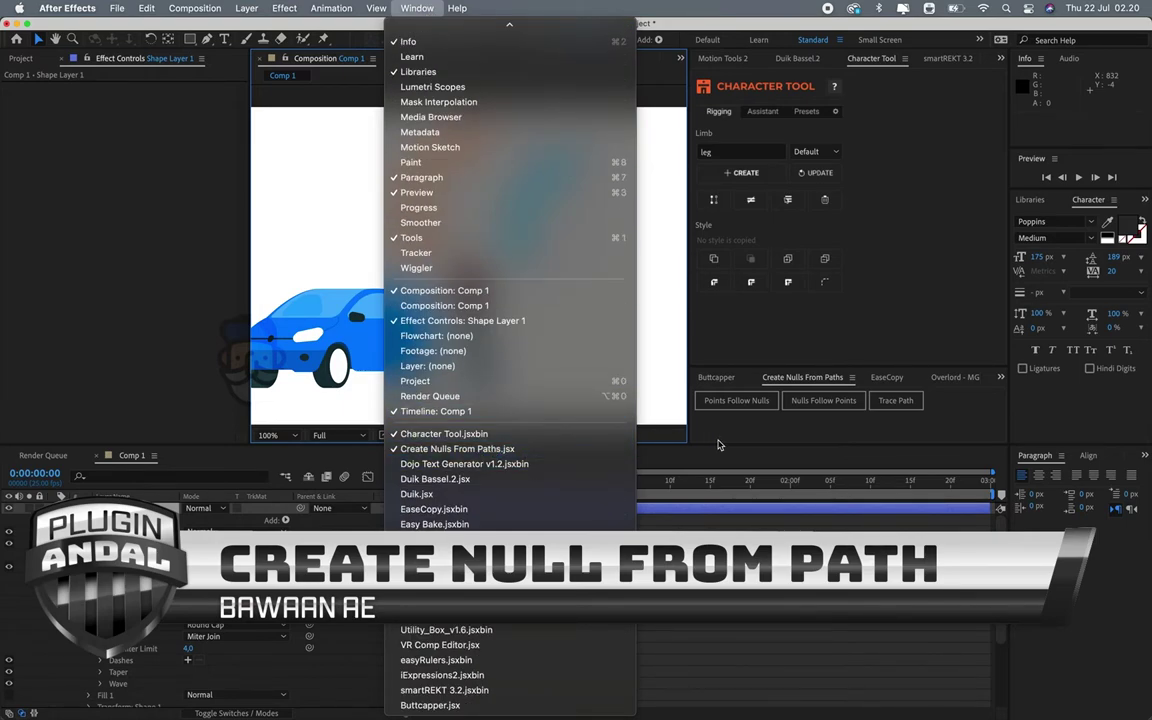
left_click(350, 322)
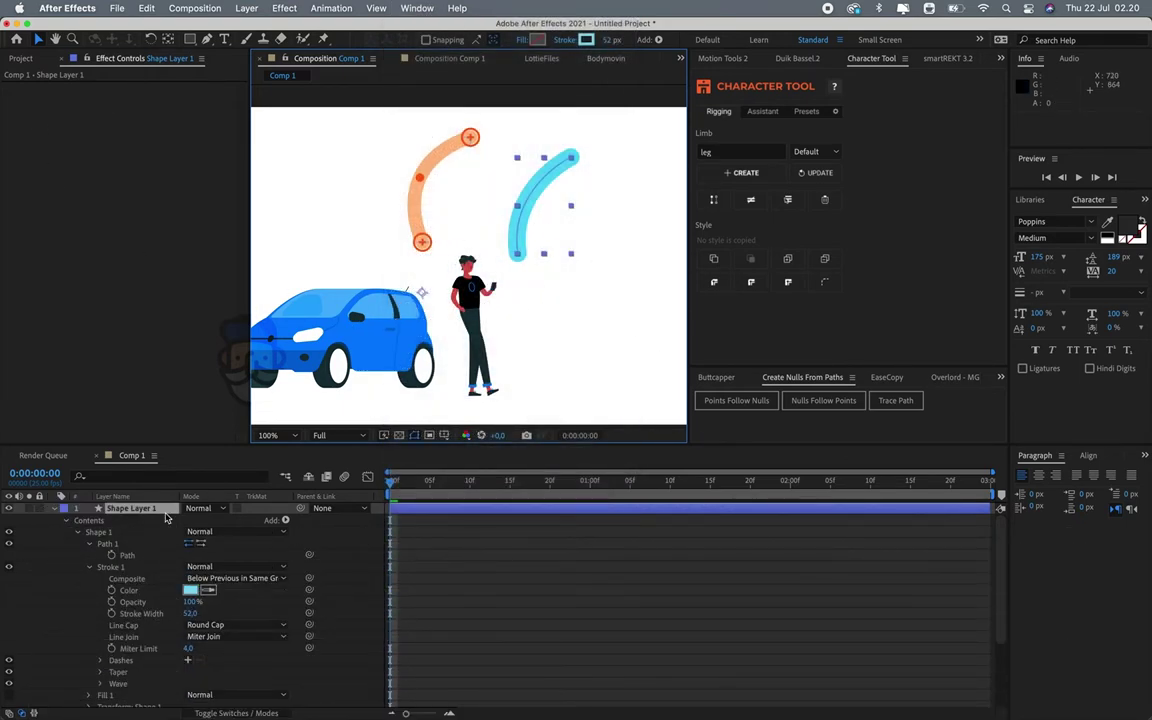
left_click(112, 555)
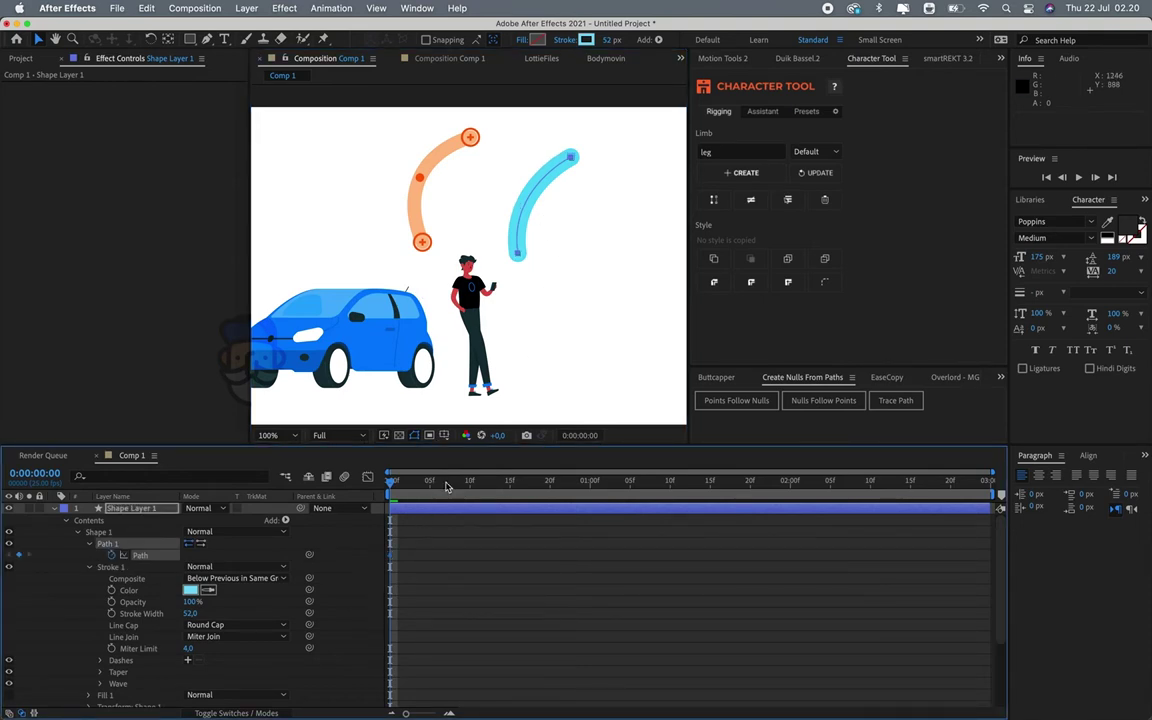
Paste a Path keyframe at frame 12 on the cyan stroke and select all its keyframes.
left_click_drag(447, 486, 486, 481)
key("super+v")
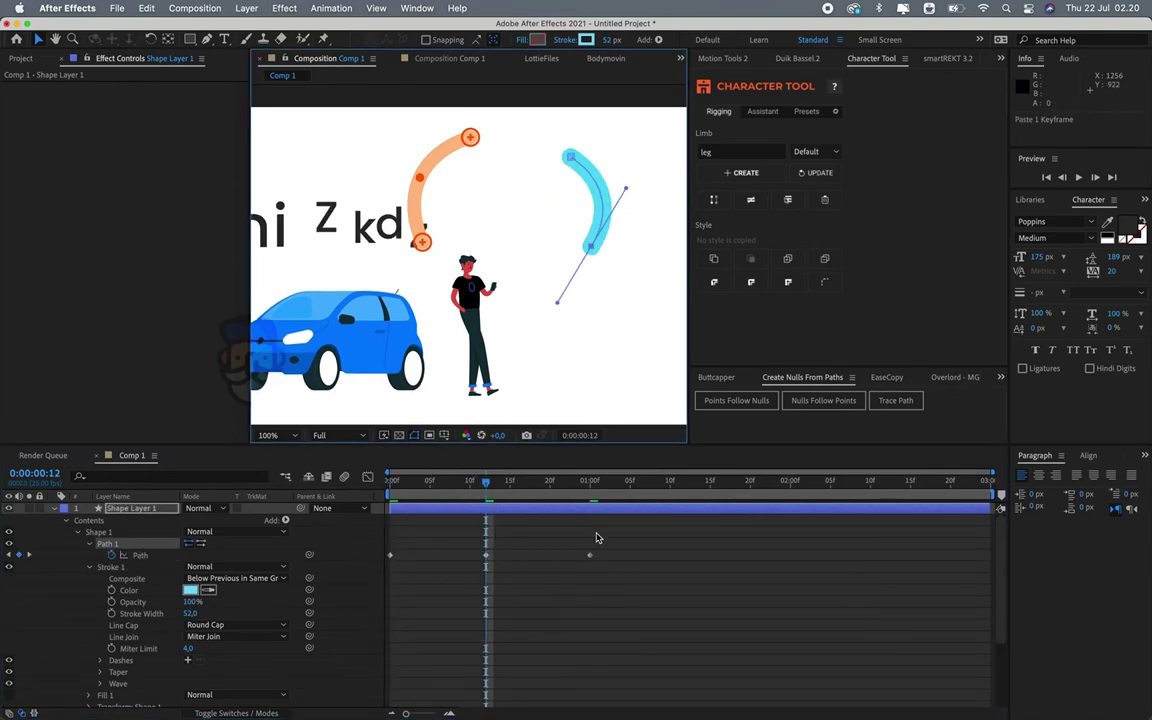
left_click_drag(596, 538, 327, 581)
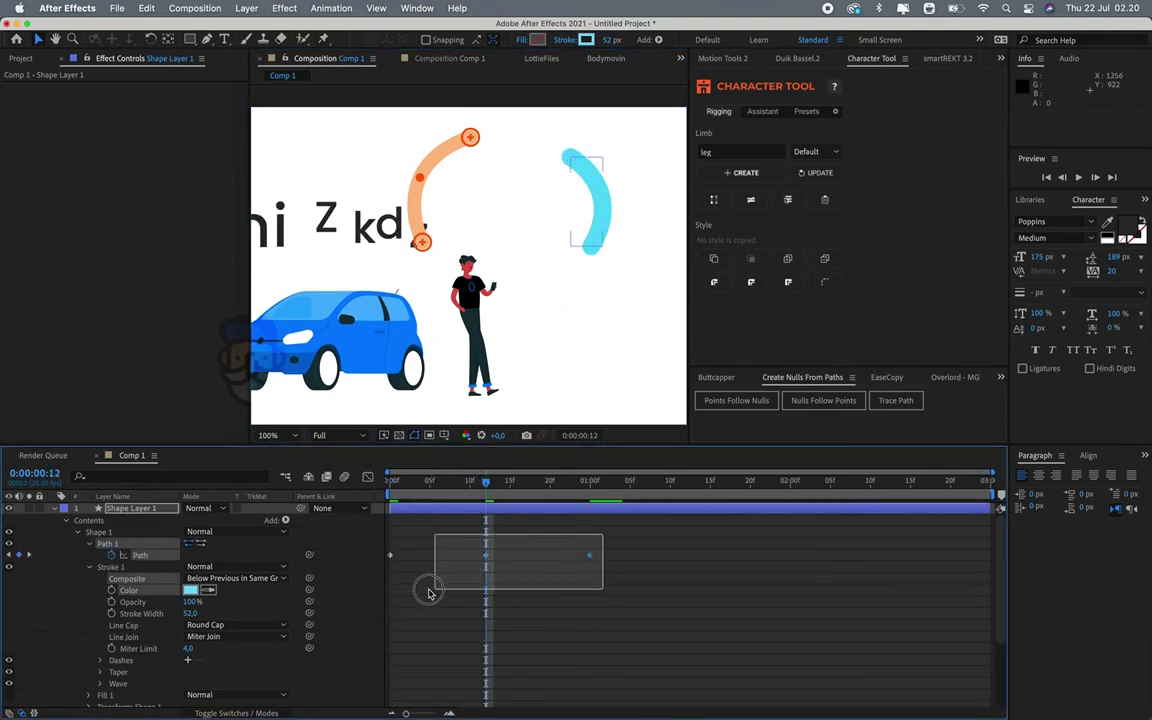
left_click(591, 488)
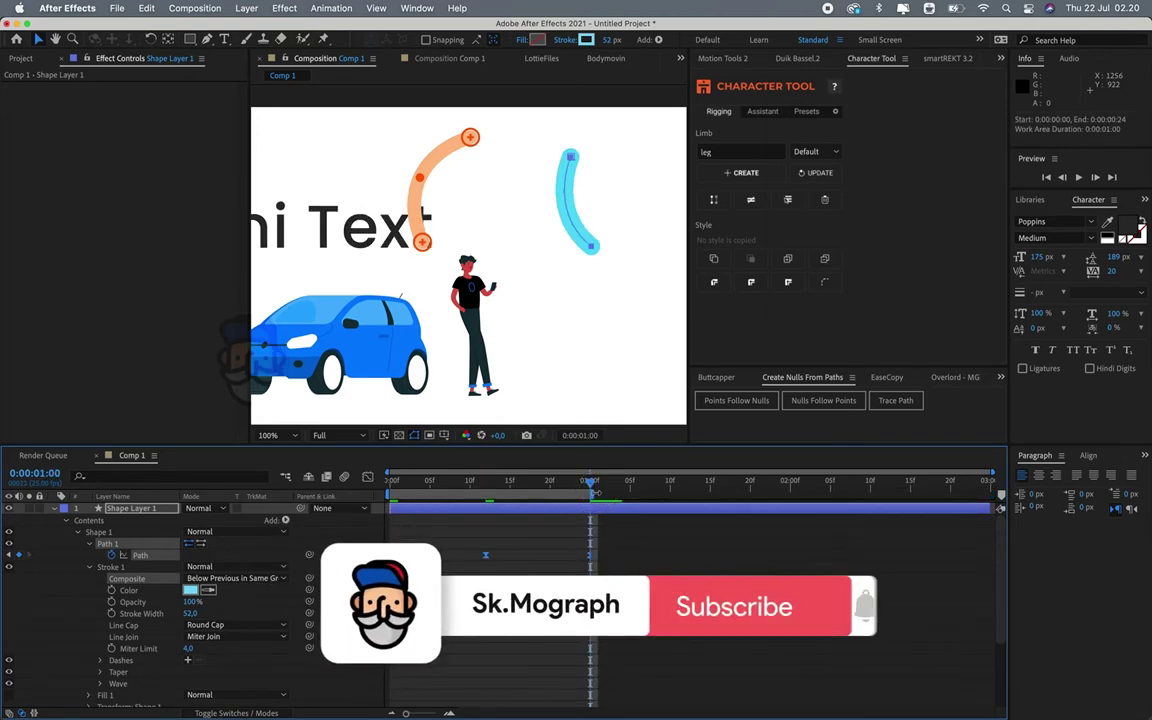
Preview, return to frame 0, and drag the man right beneath the cyan limb.
key("space")
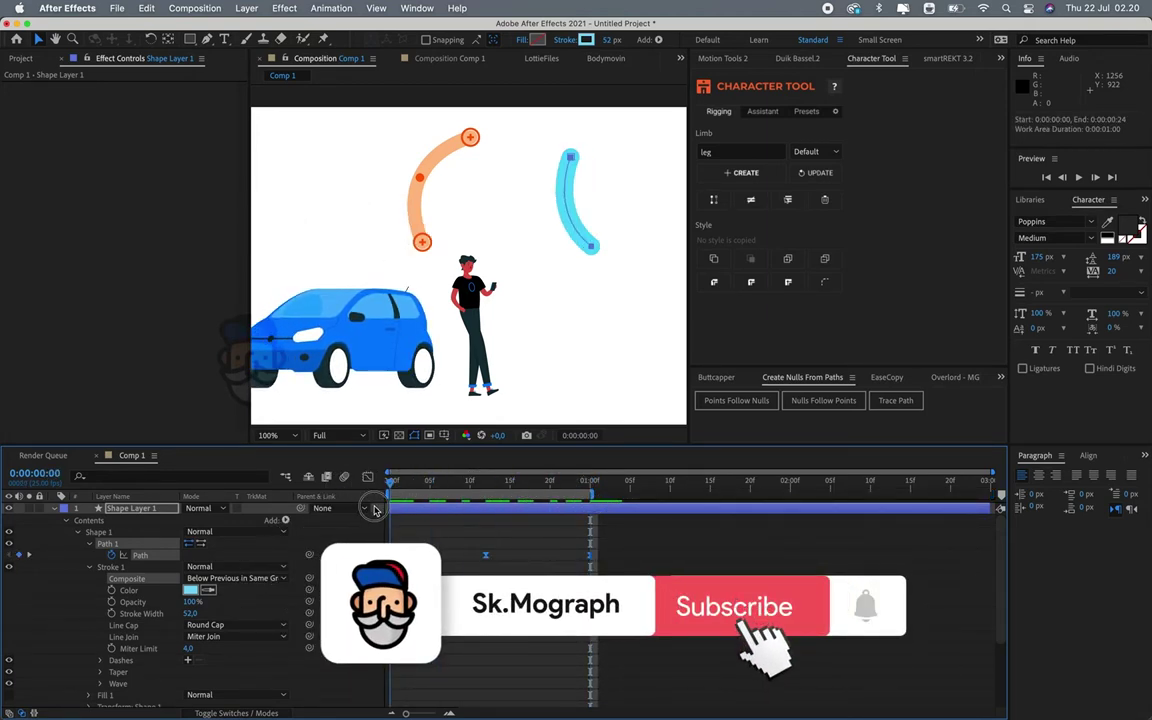
left_click(437, 483)
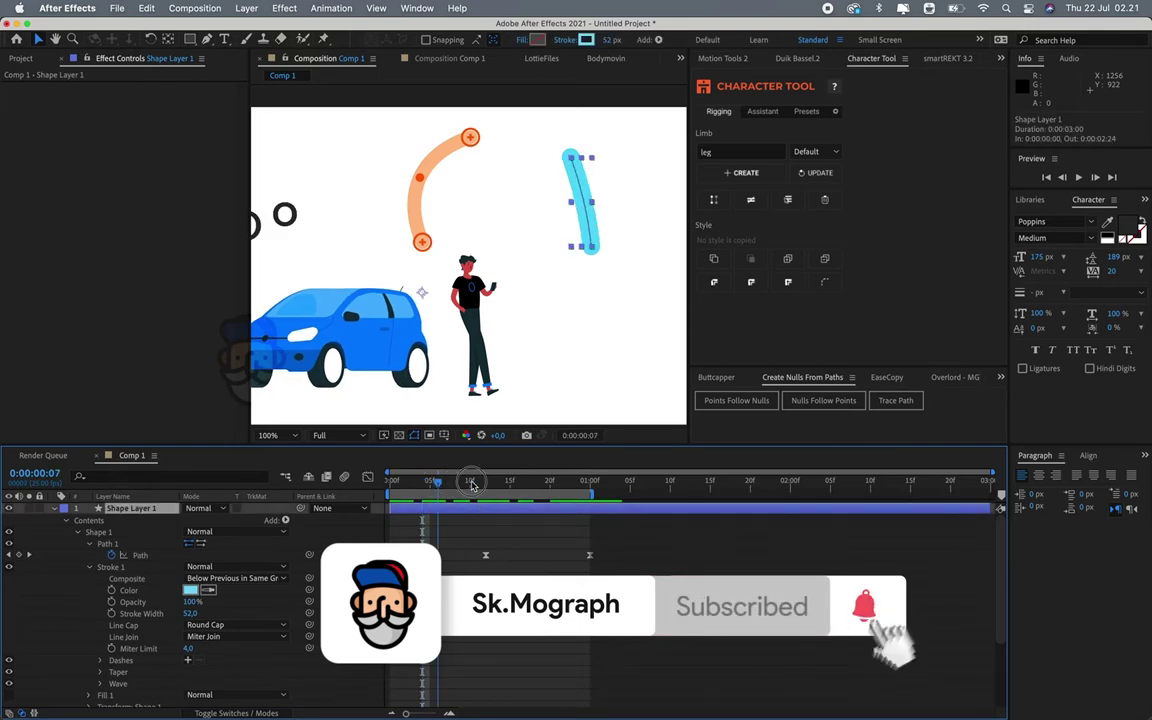
key("Home")
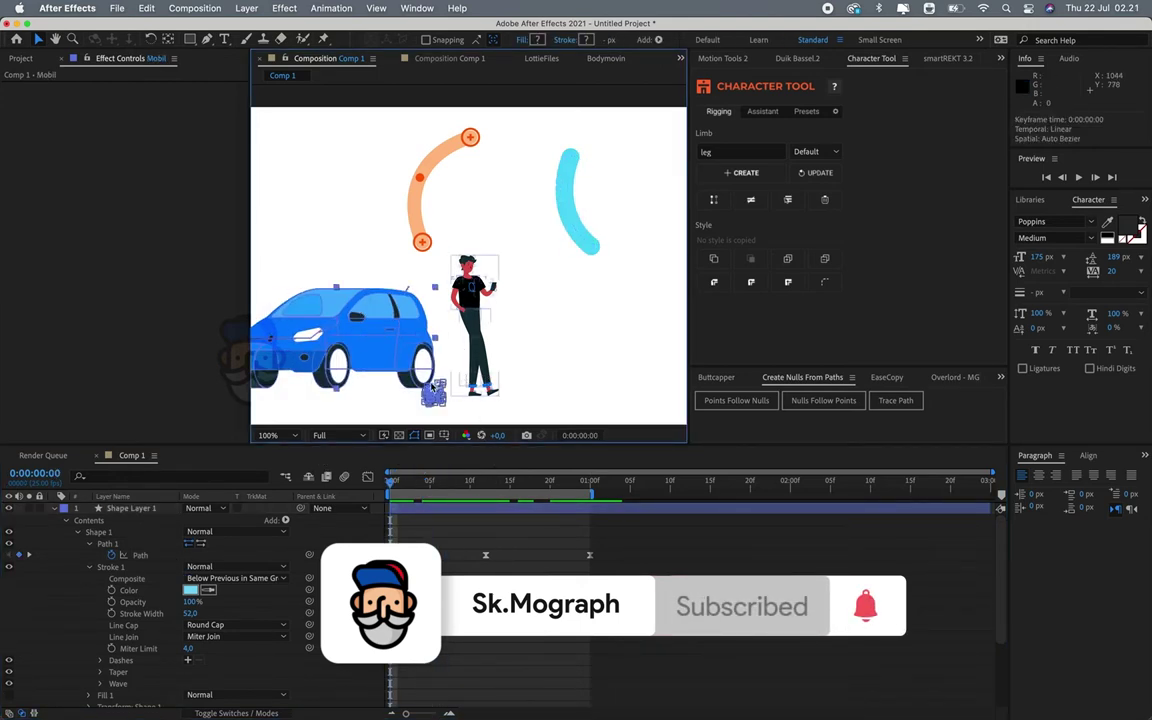
left_click(540, 347)
left_click(487, 318)
mouse_move(487, 318)
left_mouse_down()
mouse_move(573, 315)
mouse_move(553, 323)
left_mouse_up()
left_click(137, 510)
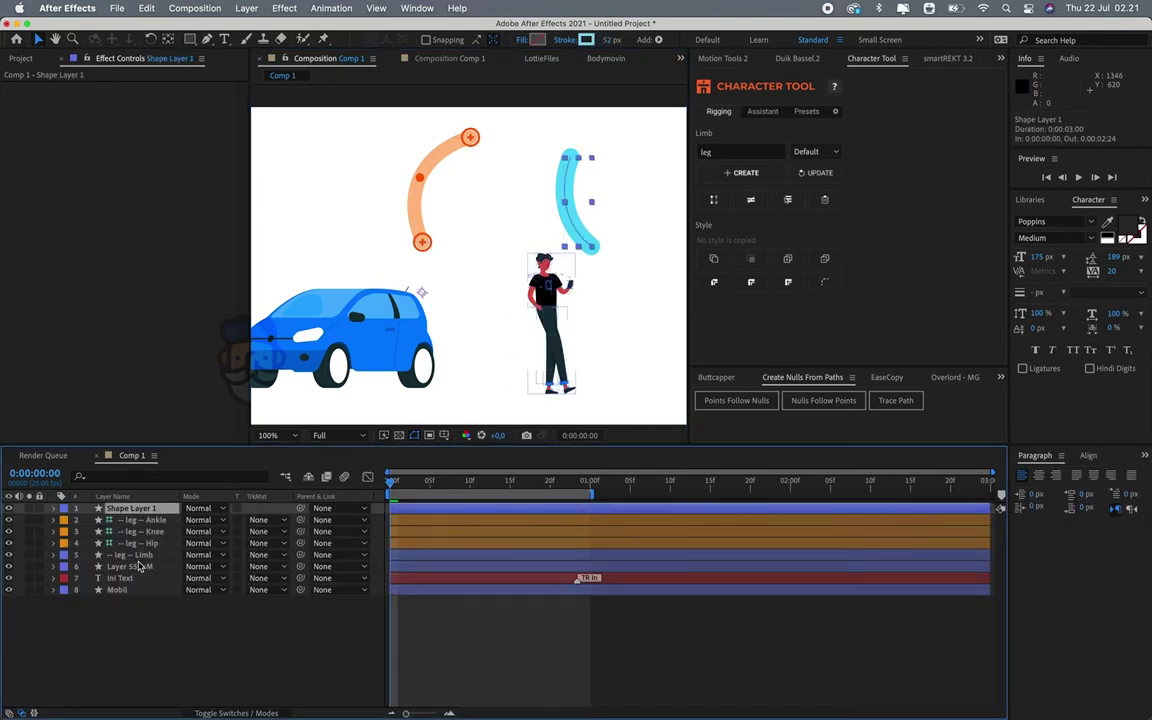
Parent the man's Layer 559 to Shape Layer 1 and preview him following it.
left_click(548, 318)
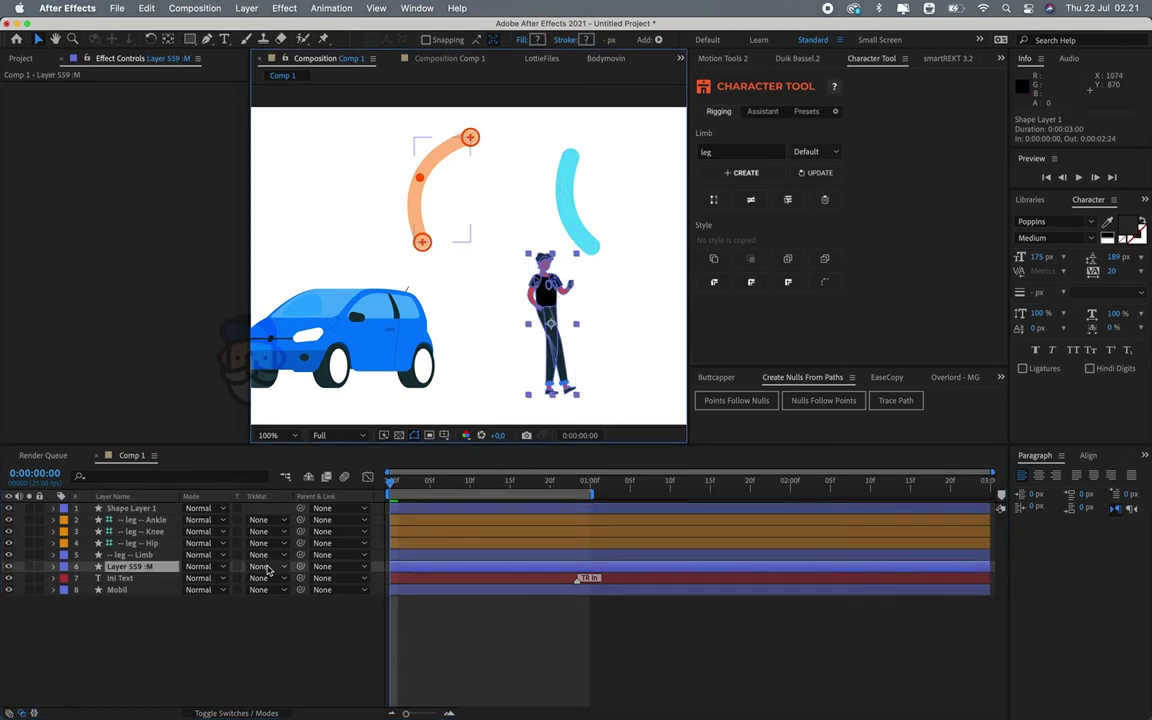
left_click_drag(300, 567, 130, 508)
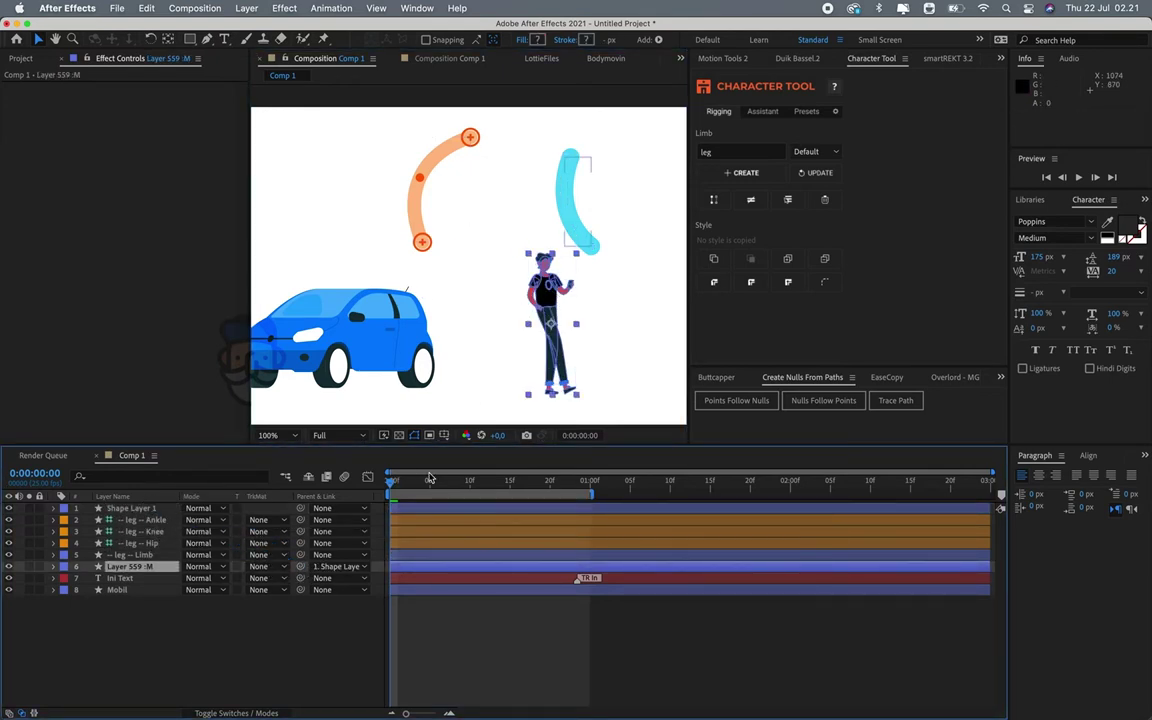
key("space")
key("space")
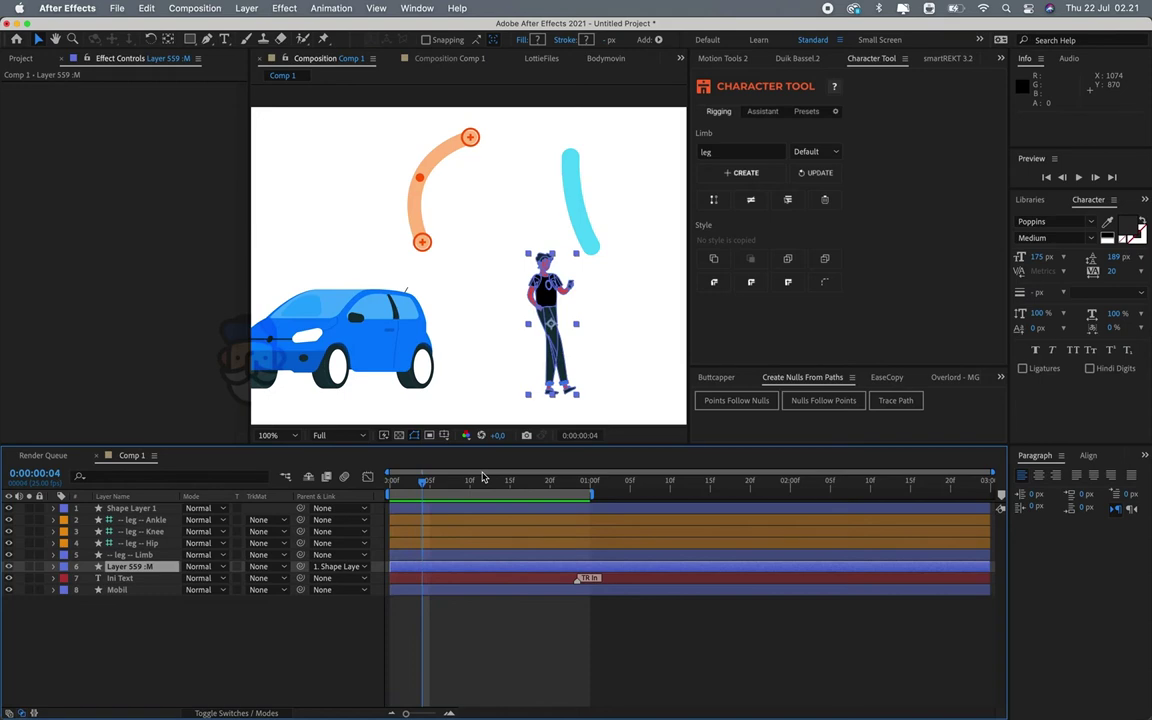
Test a rotation on Shape Layer 1 at frame 10, undo it, and show Motion Tools 2.
left_click(441, 520)
left_click(437, 510)
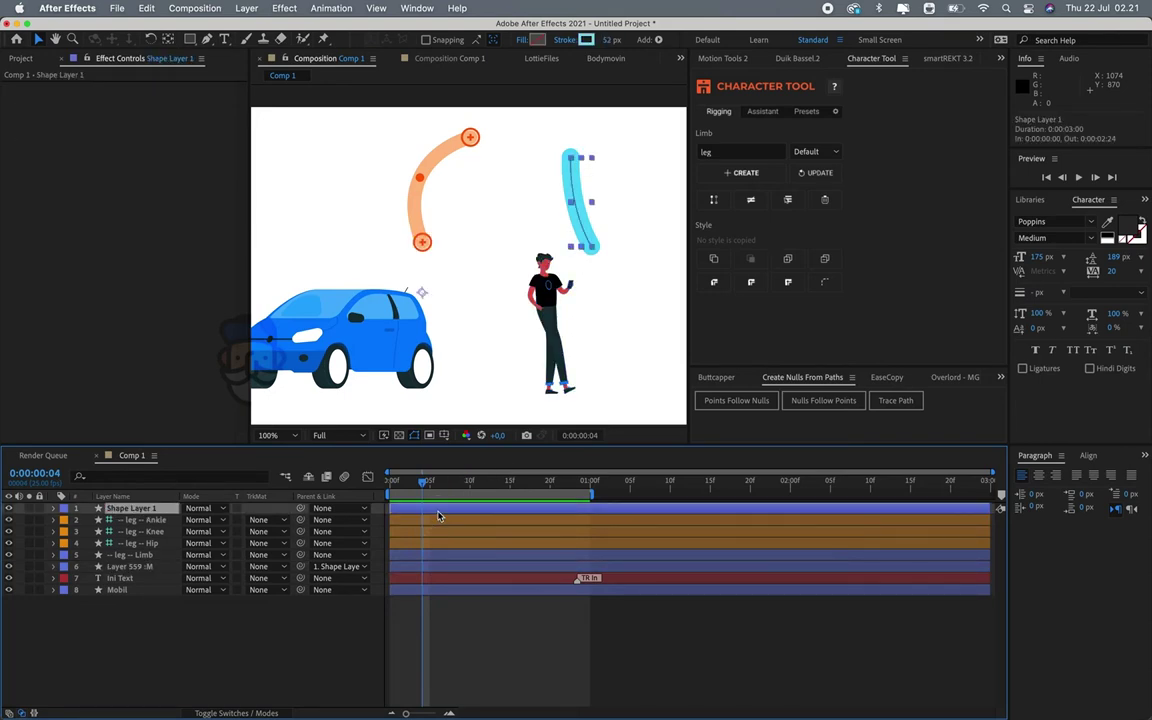
key("u")
mouse_move(424, 482)
left_mouse_down()
mouse_move(473, 482)
mouse_move(388, 482)
left_mouse_up()
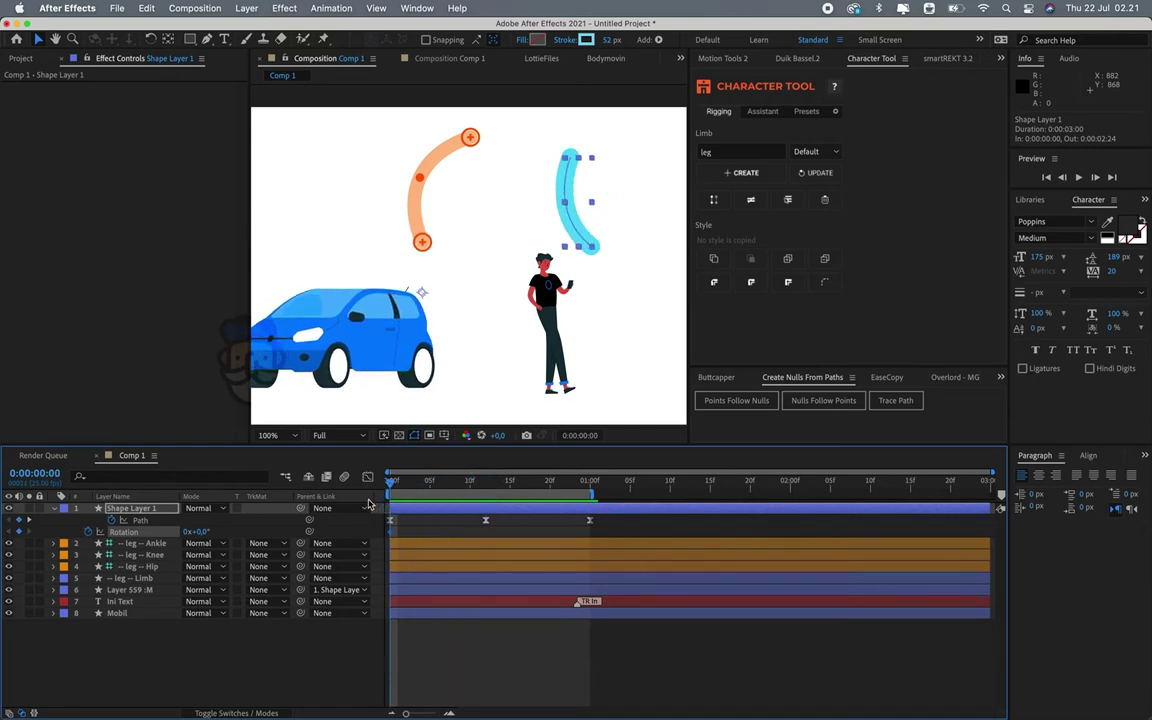
left_click_drag(198, 531, 226, 597)
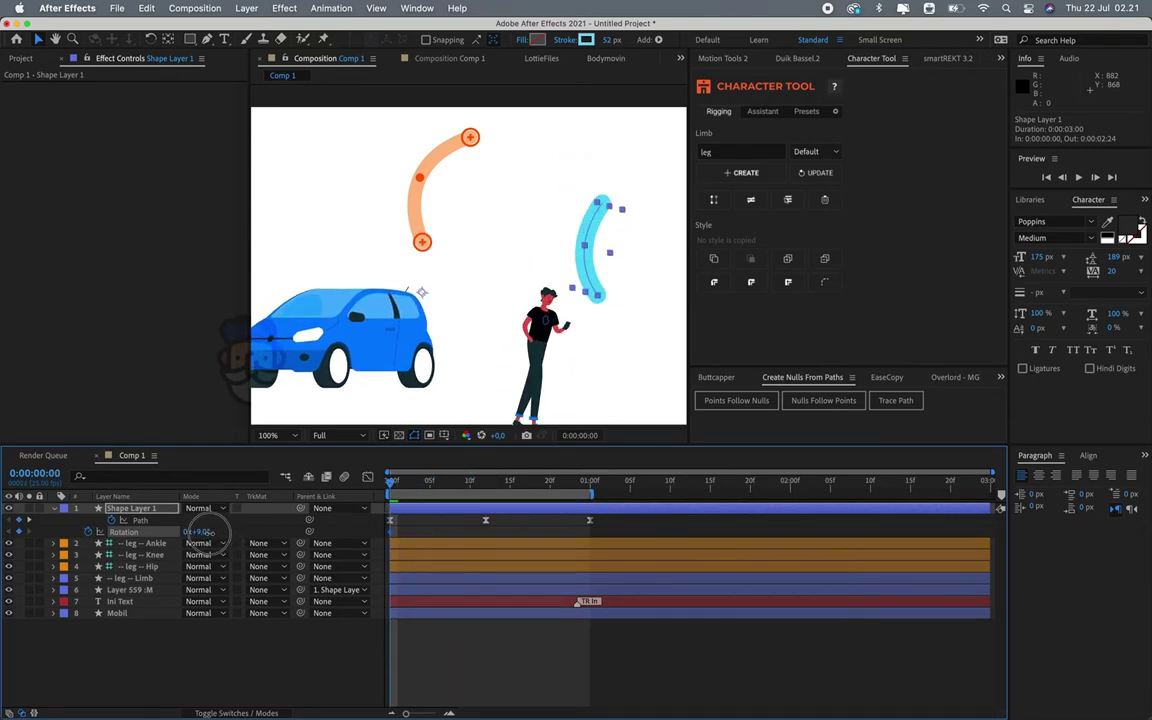
key("ctrl+z")
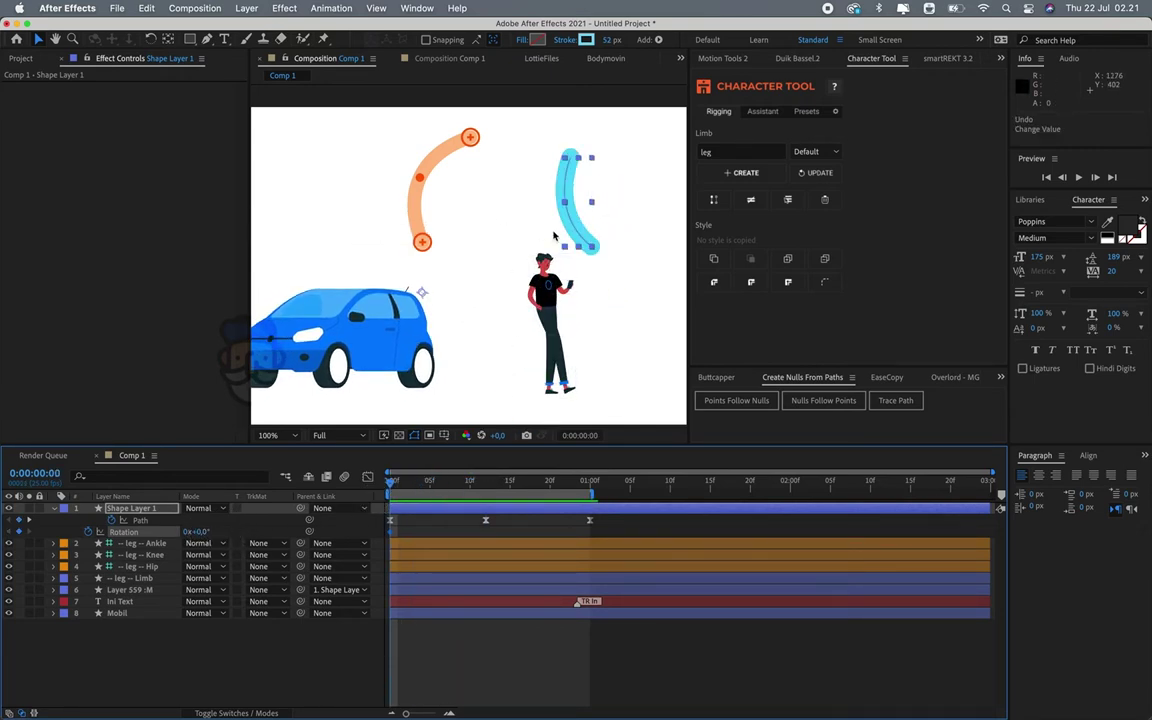
left_click(723, 58)
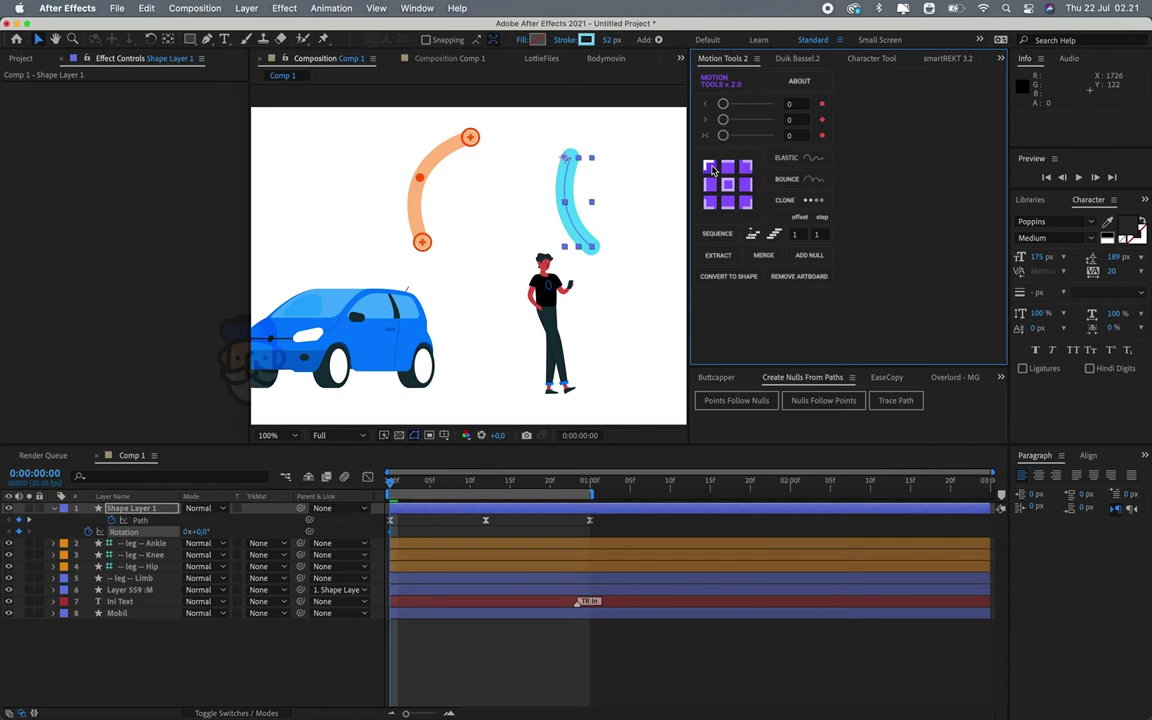
Apply the Character Tool Looper to Shape Layer 1's Rotation keyframes and preview the looping swing.
key("space")
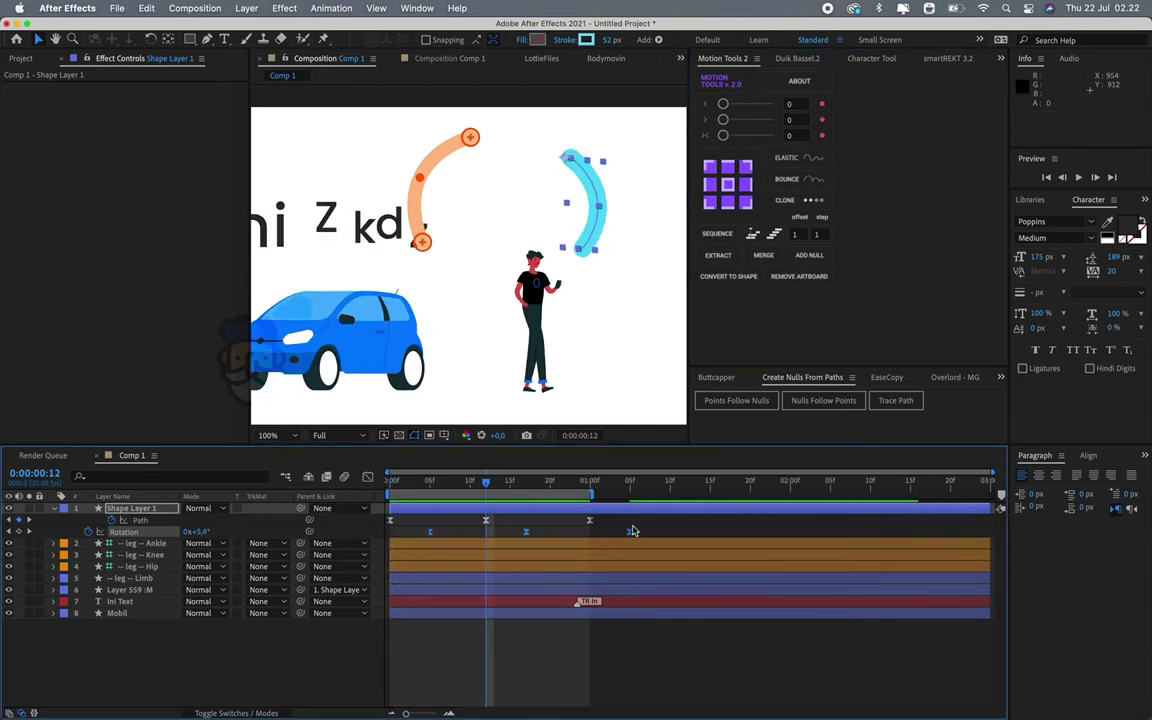
left_click(887, 59)
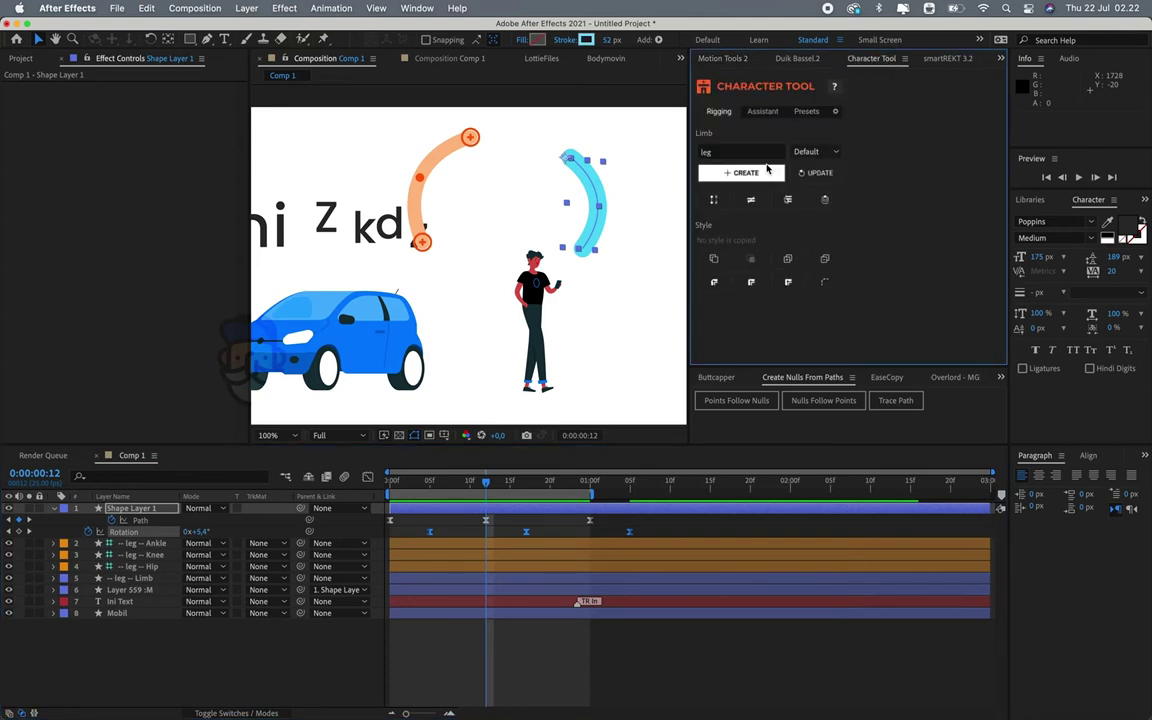
left_click(767, 111)
left_click(773, 157)
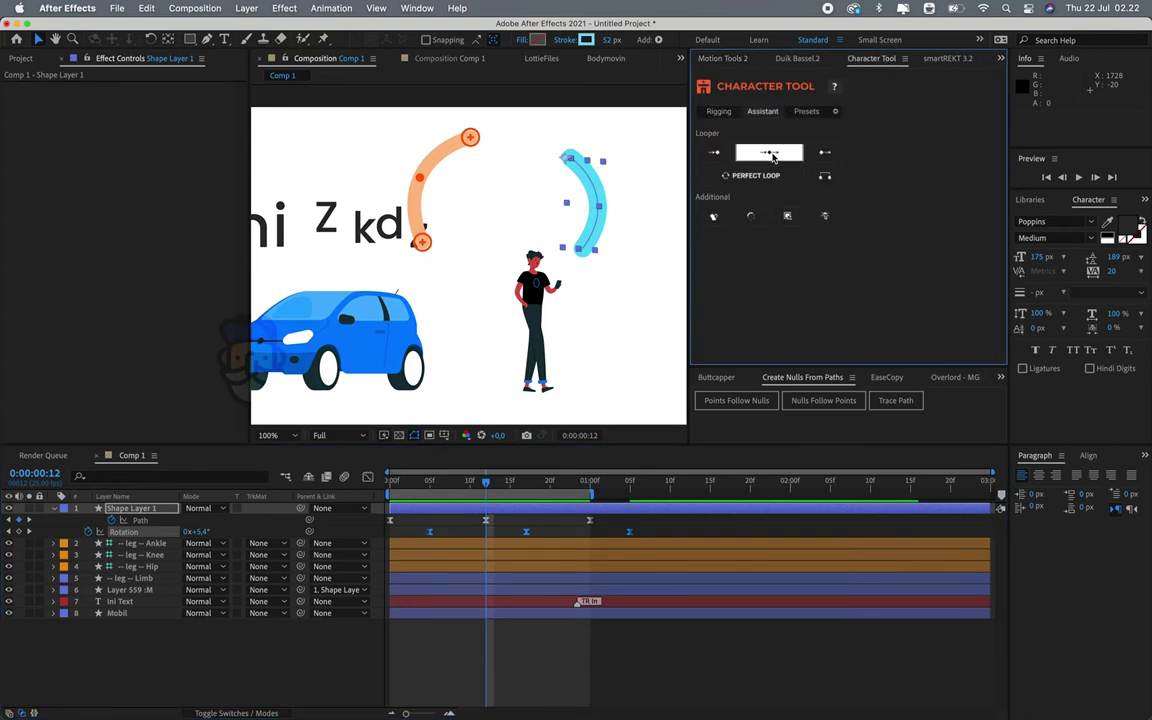
left_click(771, 157)
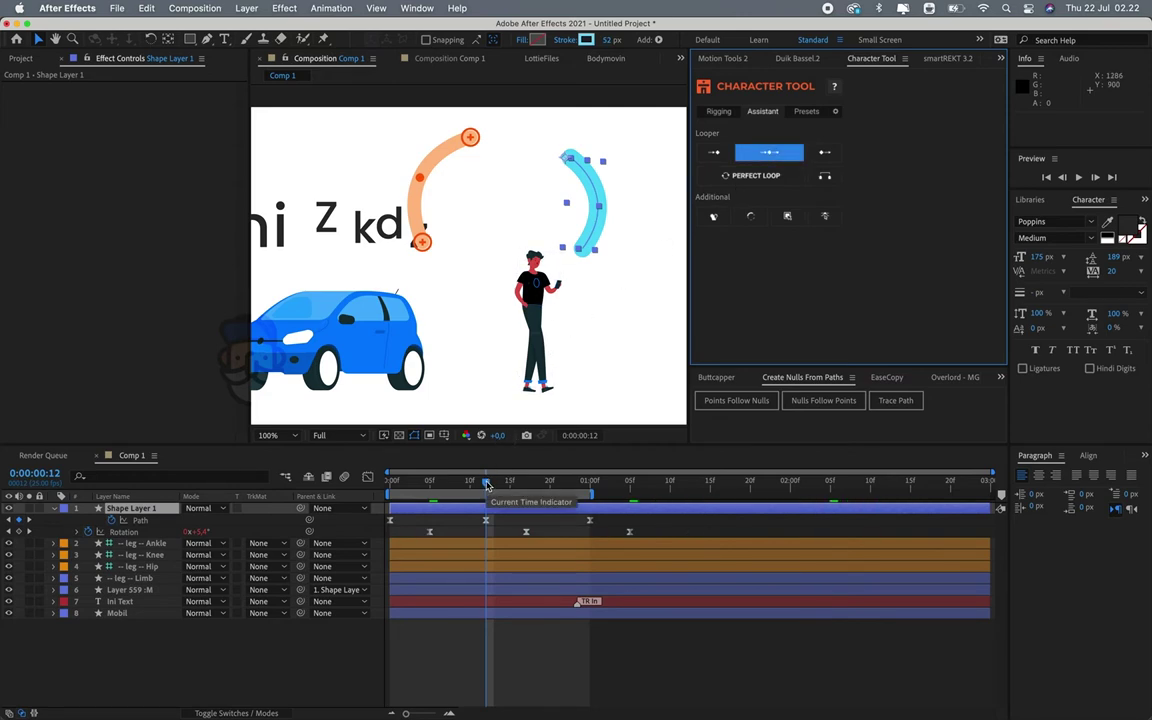
key("space")
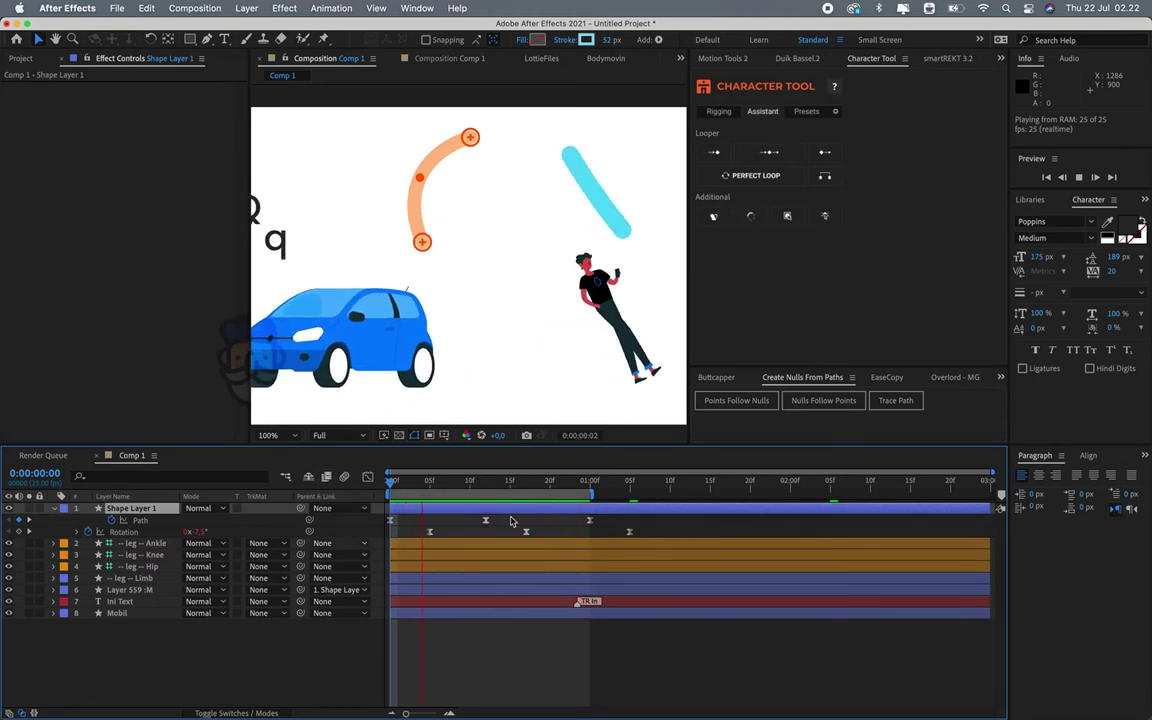
key("space")
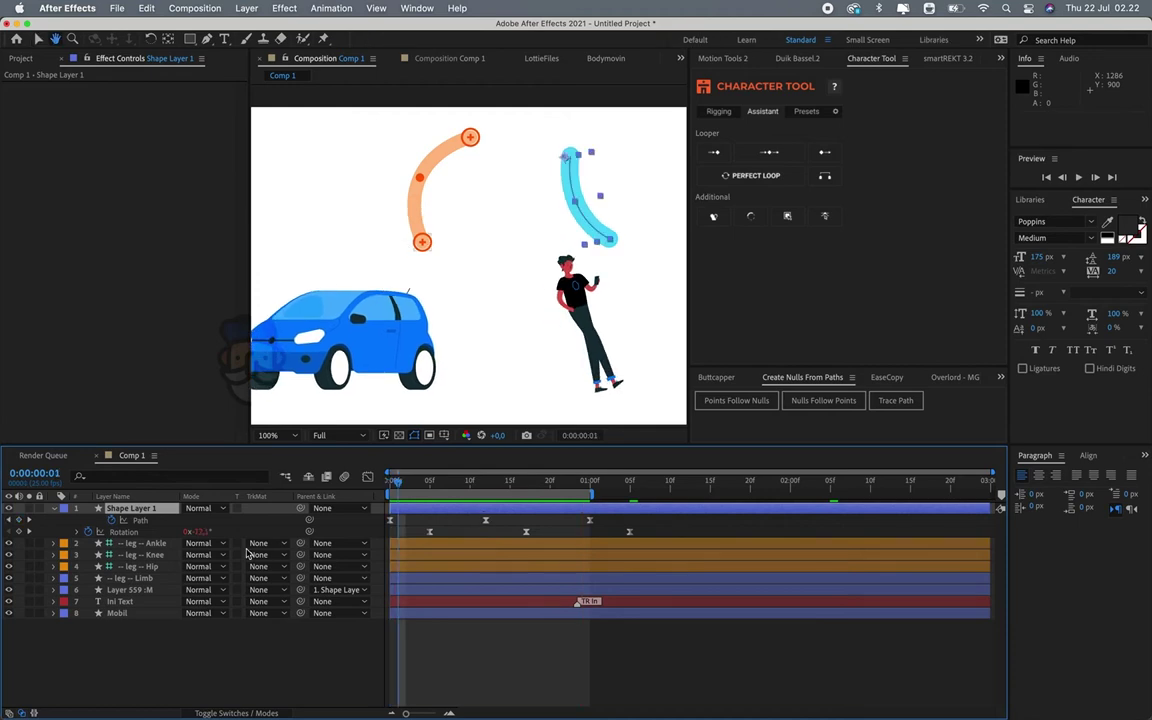
Select the limb's Path property and move the playhead to frame 17.
left_click(140, 521)
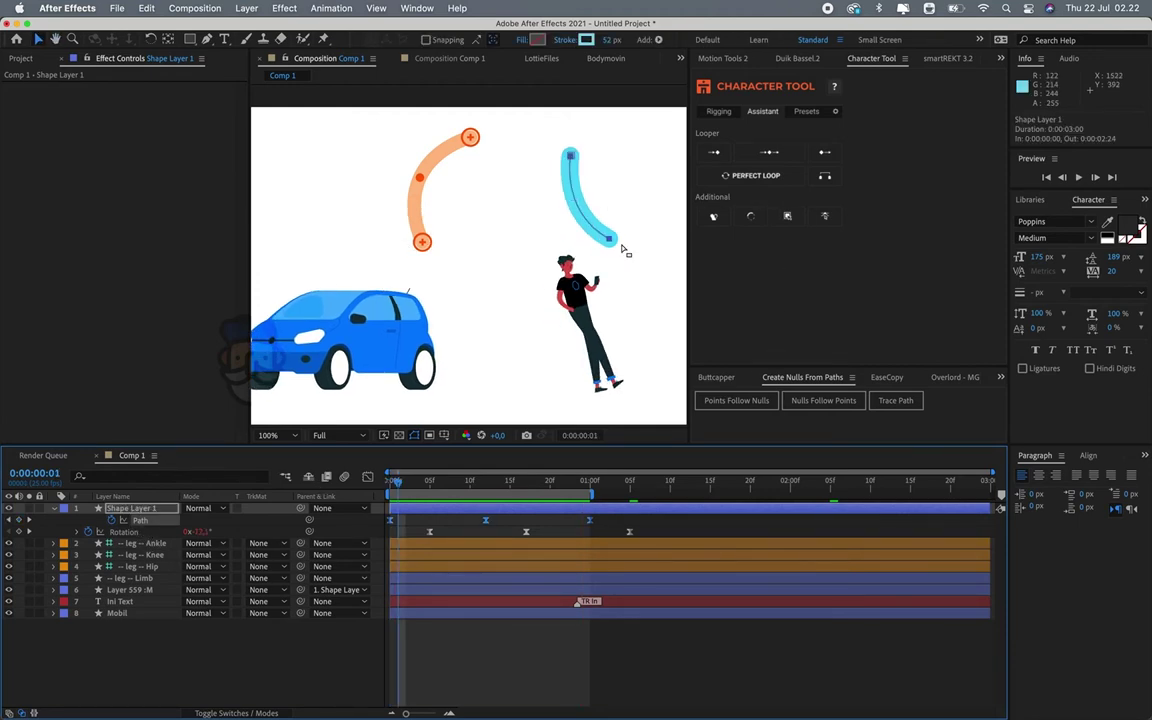
left_click_drag(444, 483, 453, 484)
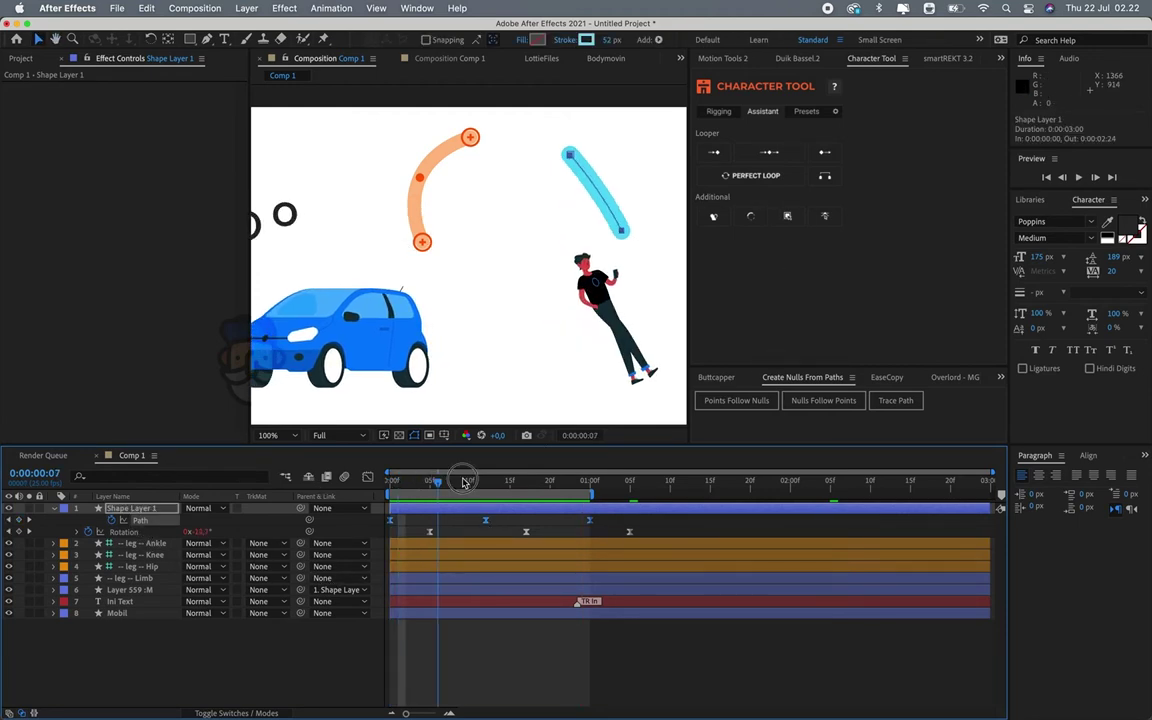
left_click(526, 481)
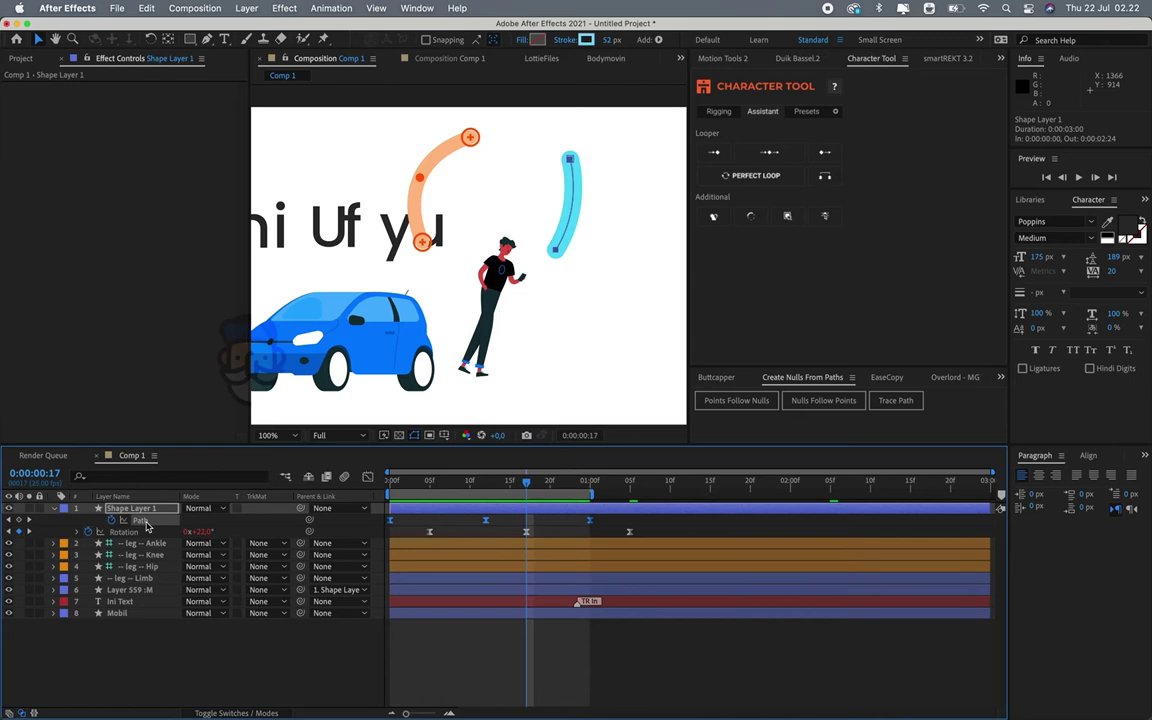
Create nulls following the limb path's points and parent the man layer to the lower-end [1.1.1] null.
left_click(814, 404)
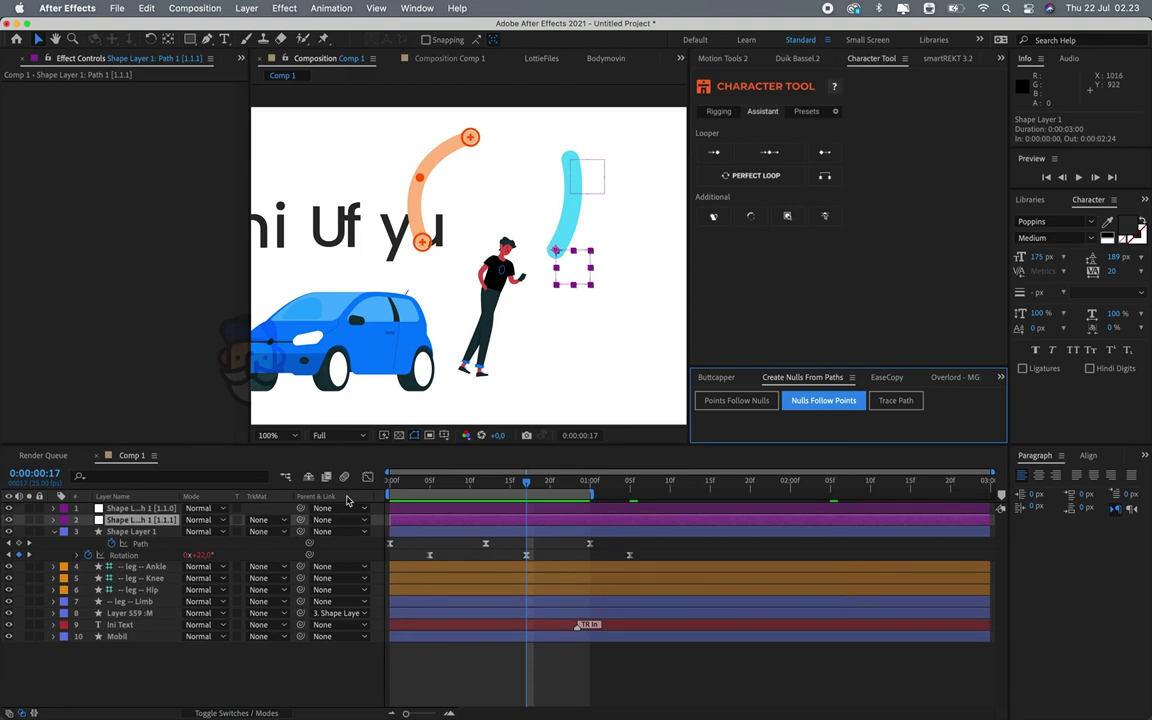
left_click(433, 509)
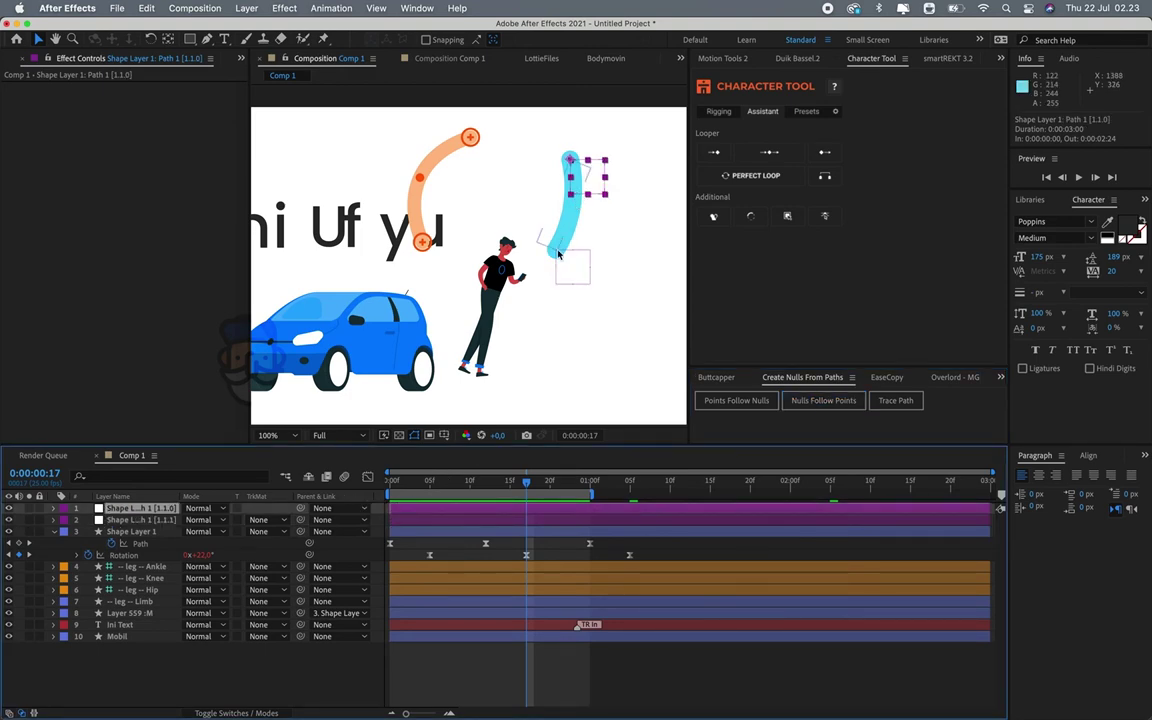
left_click(572, 175)
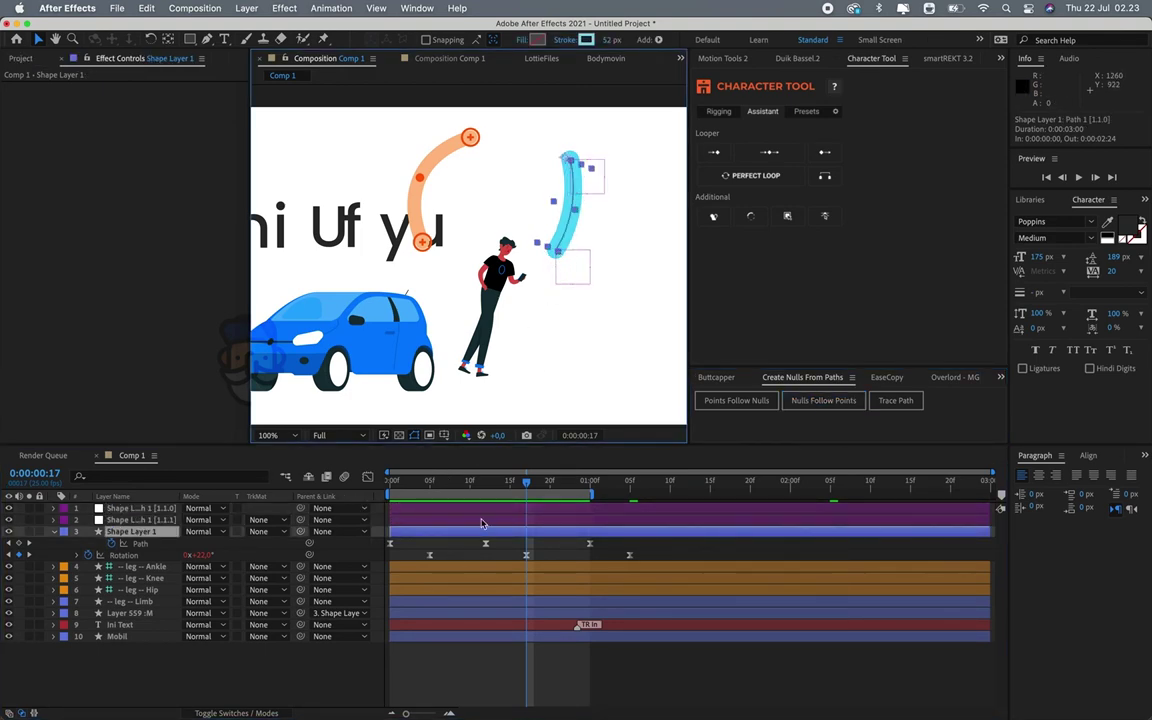
left_click(440, 613)
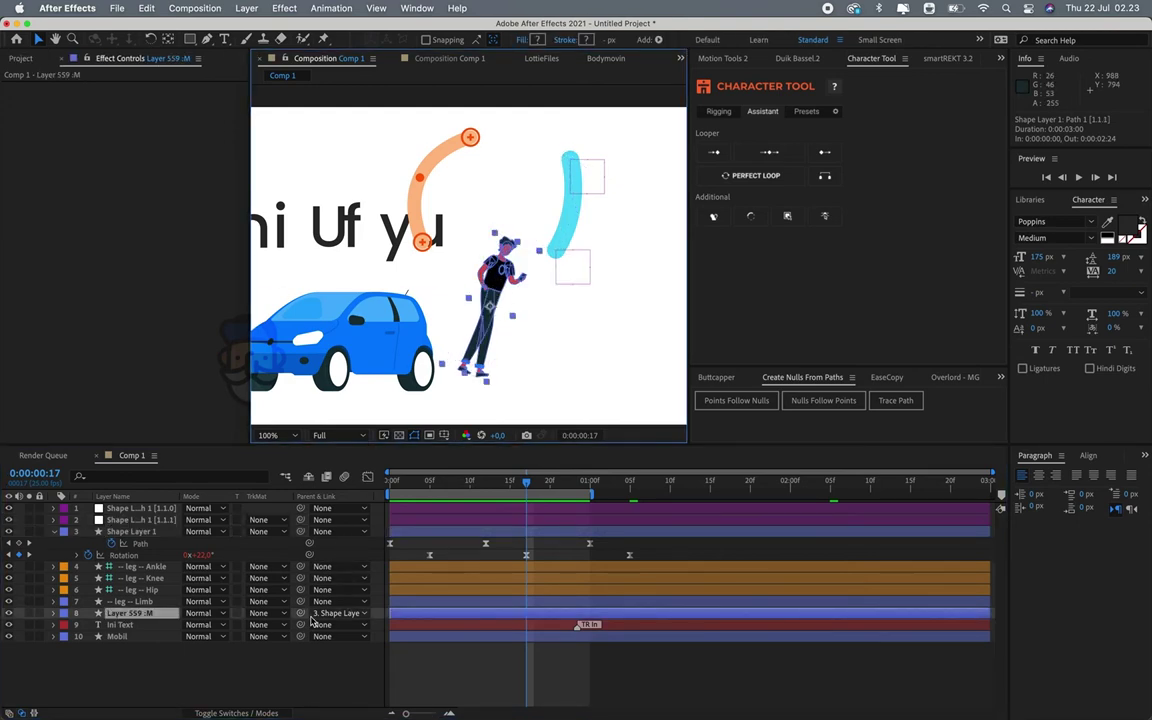
left_click_drag(300, 613, 166, 521)
left_click(166, 521)
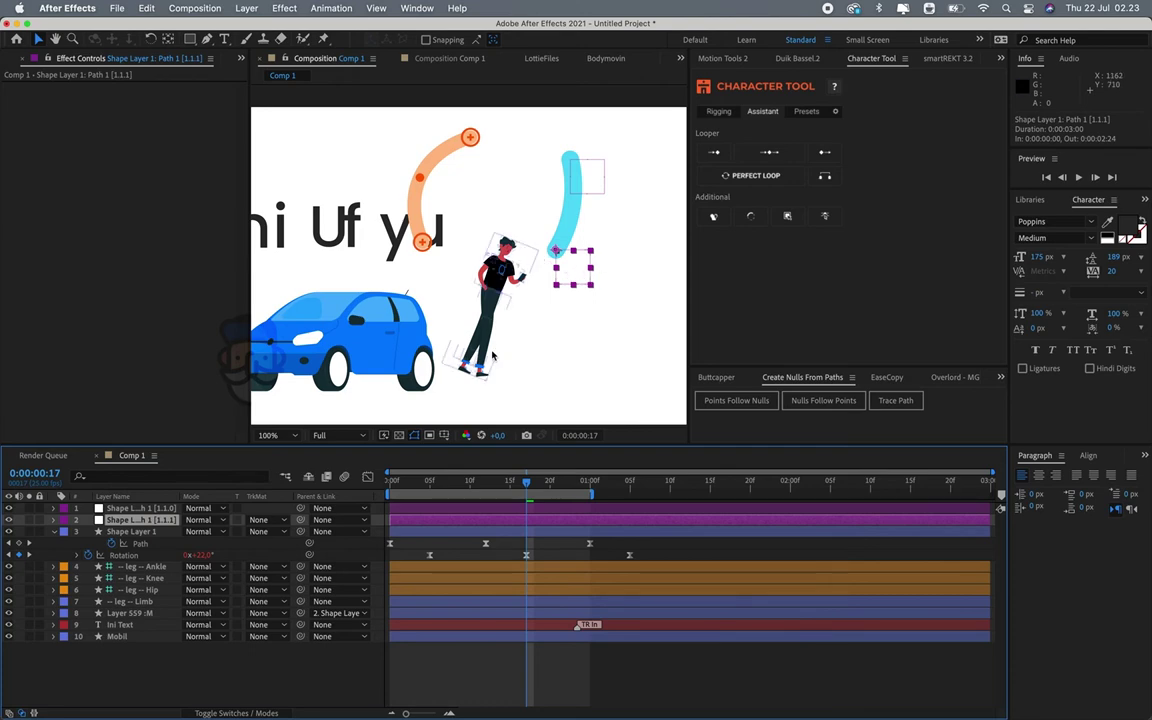
Shift the man beside the cyan limb, put Layer 559 at the top of the stack, and preview.
left_click_drag(513, 309, 570, 310)
left_click_drag(138, 617, 172, 508)
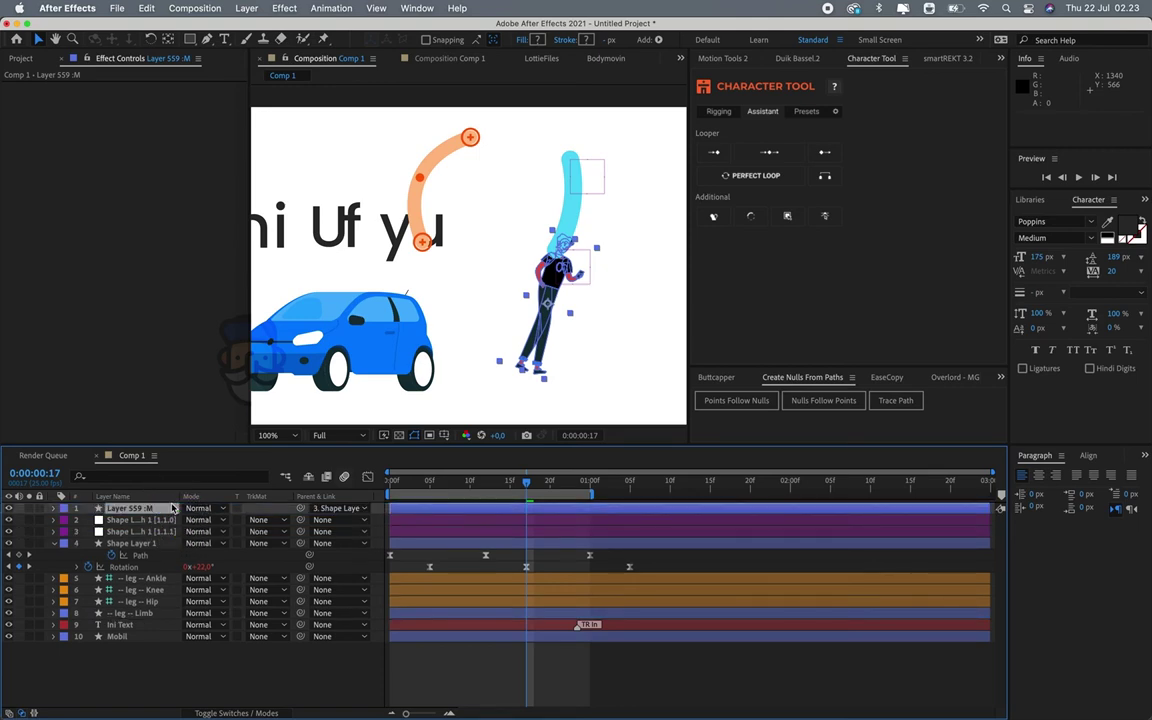
key("space")
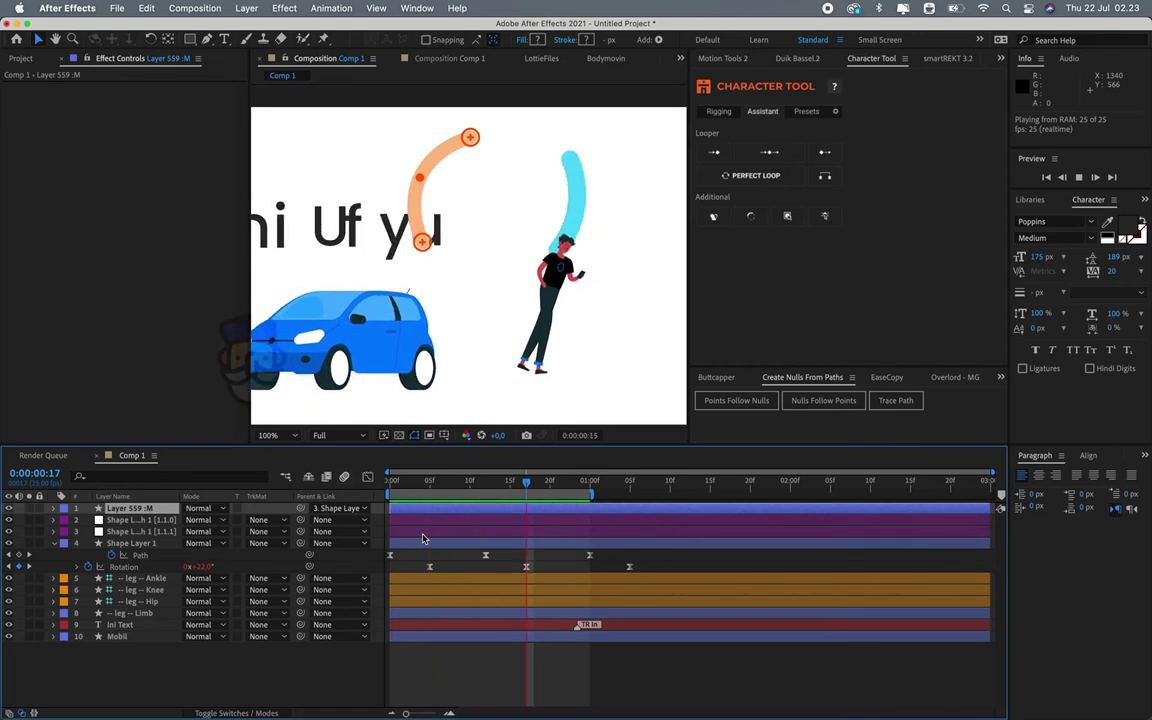
key("space")
Give Shape Layer 1's three Rotation keyframes a smooth eased speed curve in the Graph Editor.
left_click(887, 378)
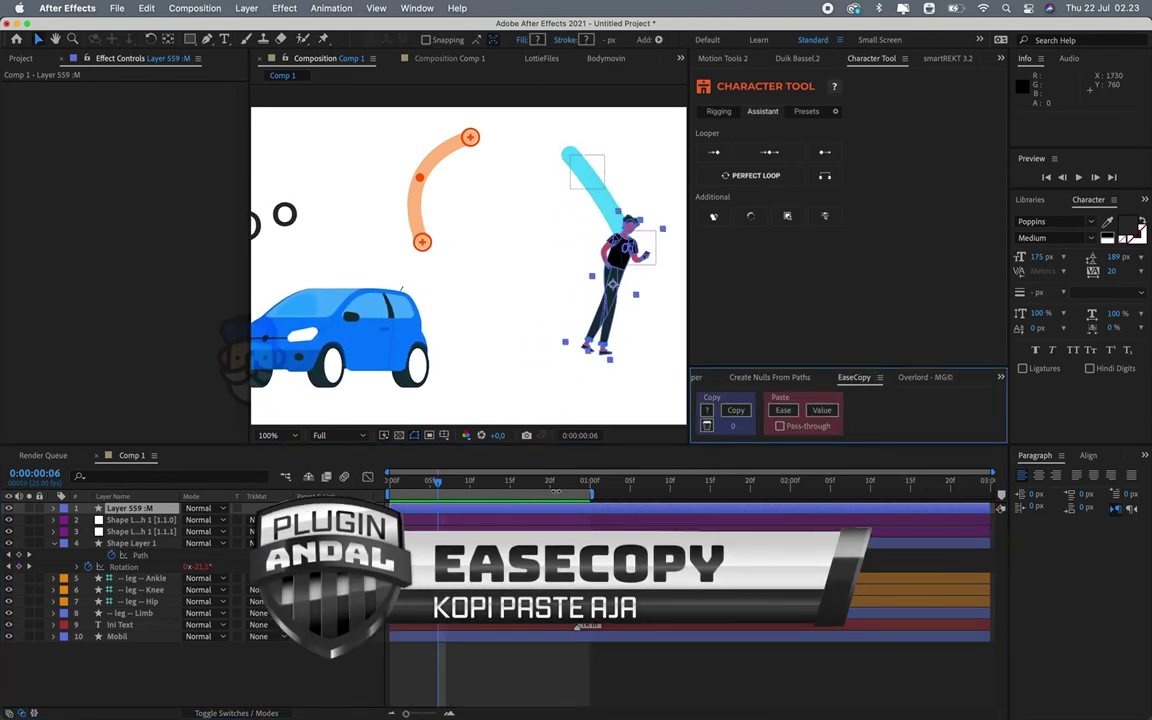
left_click_drag(435, 487, 591, 486)
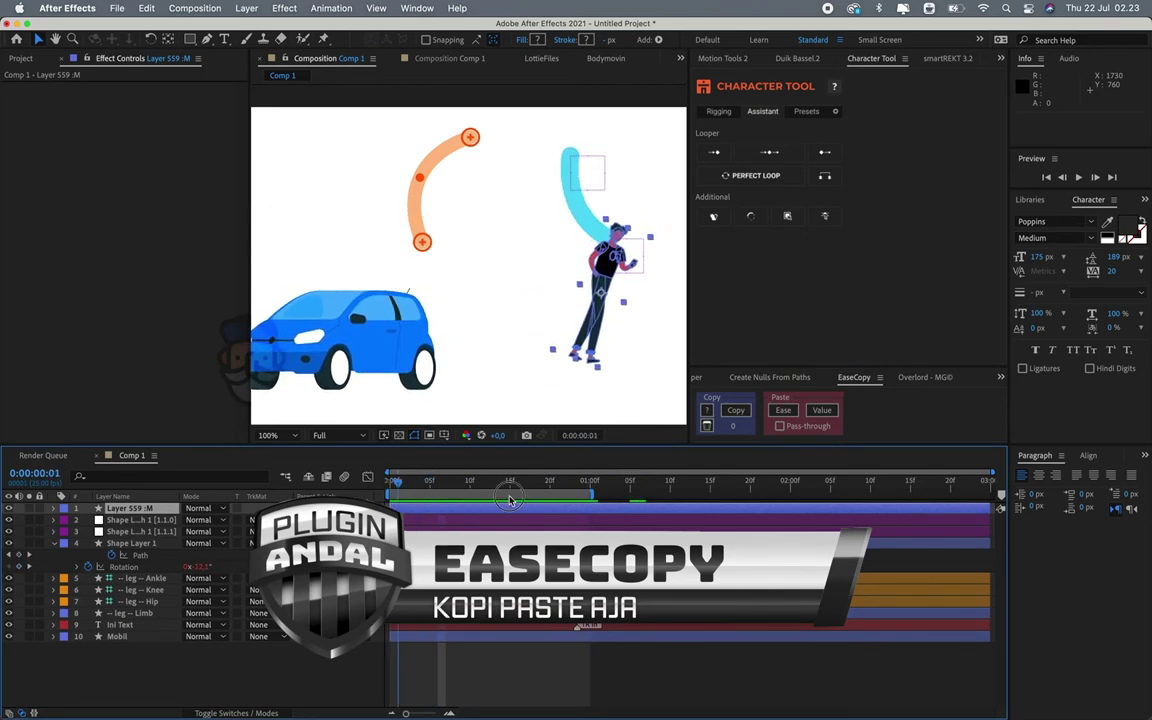
left_click(477, 482)
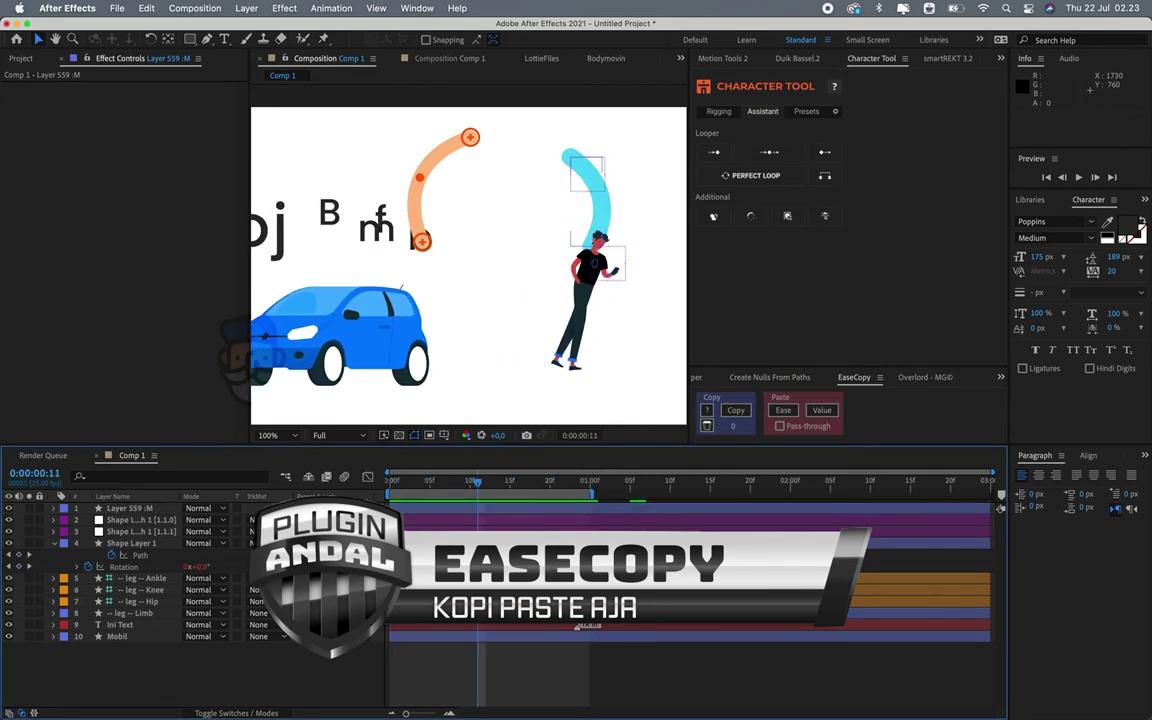
key("shift+F3")
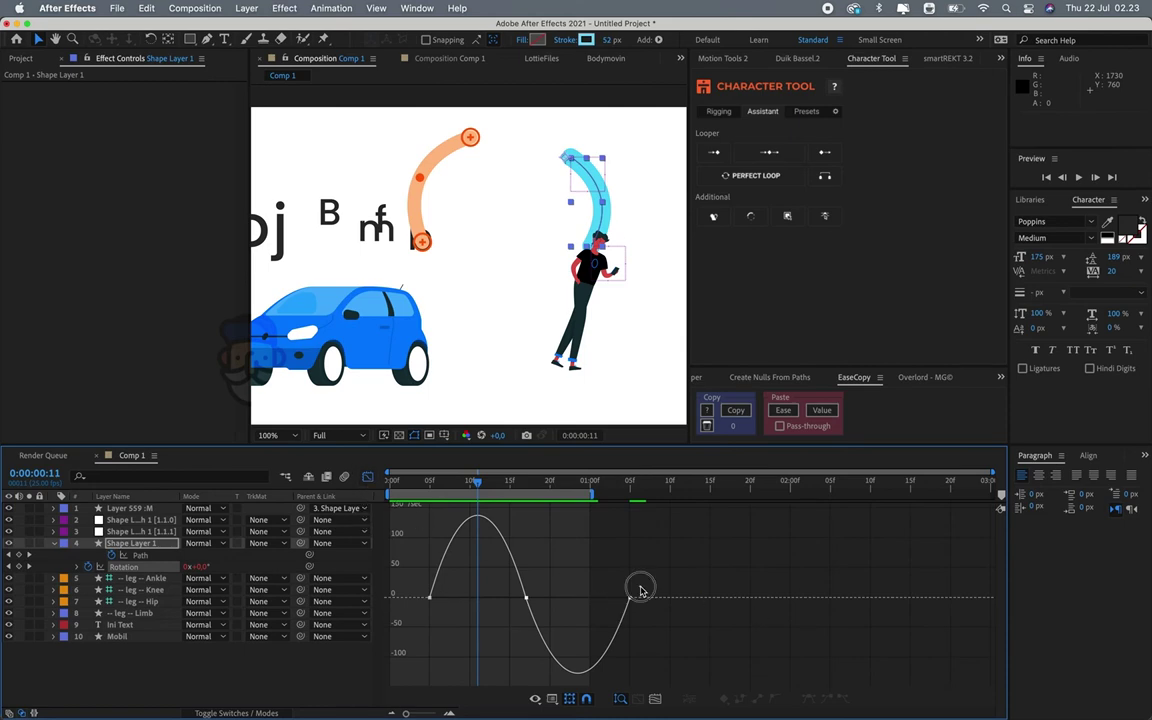
left_click_drag(641, 591, 420, 606)
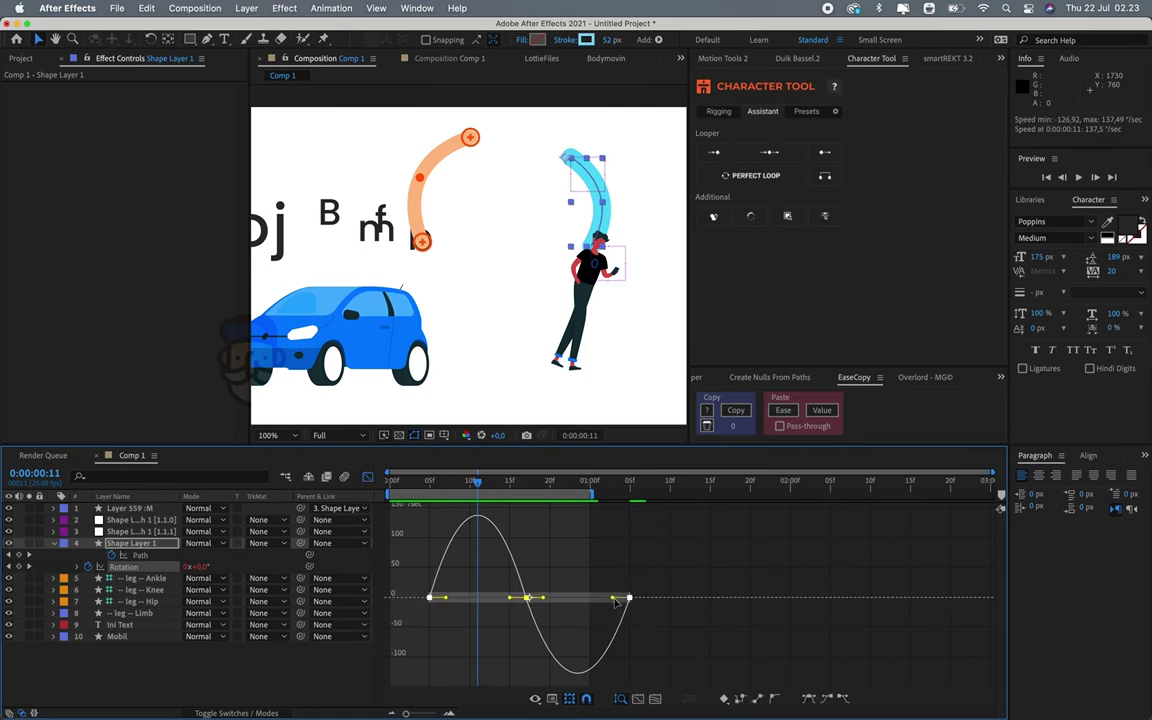
left_click_drag(613, 598, 586, 601)
key("space")
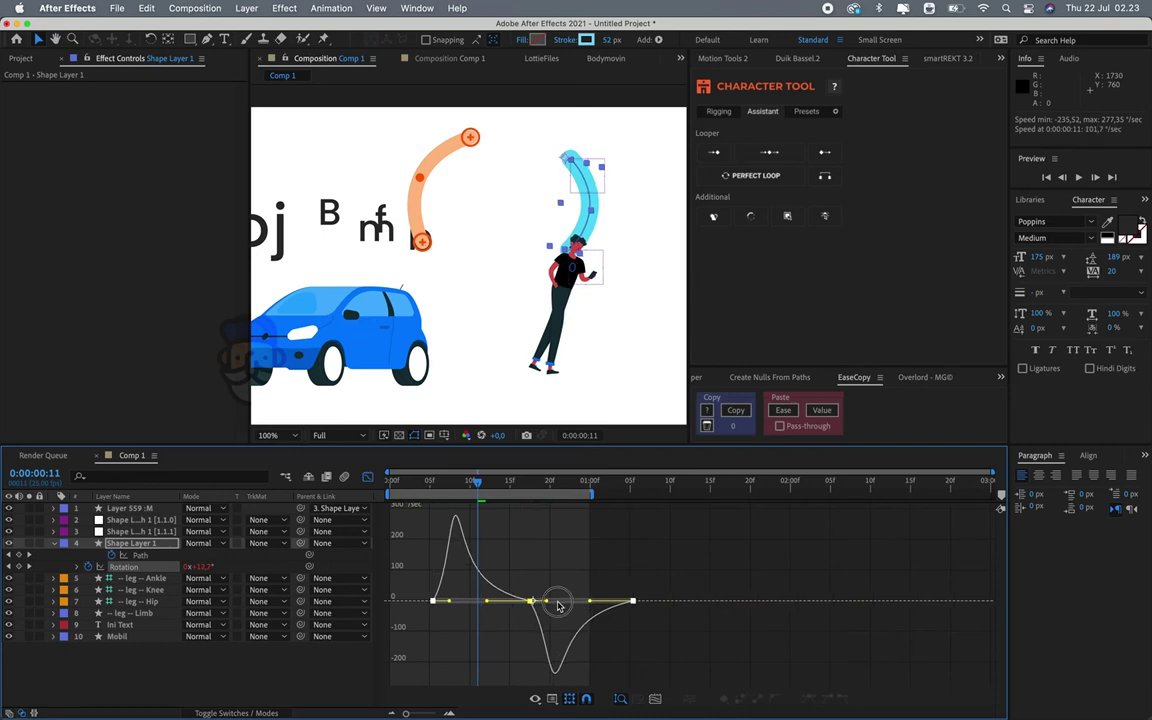
key("space")
key("F9")
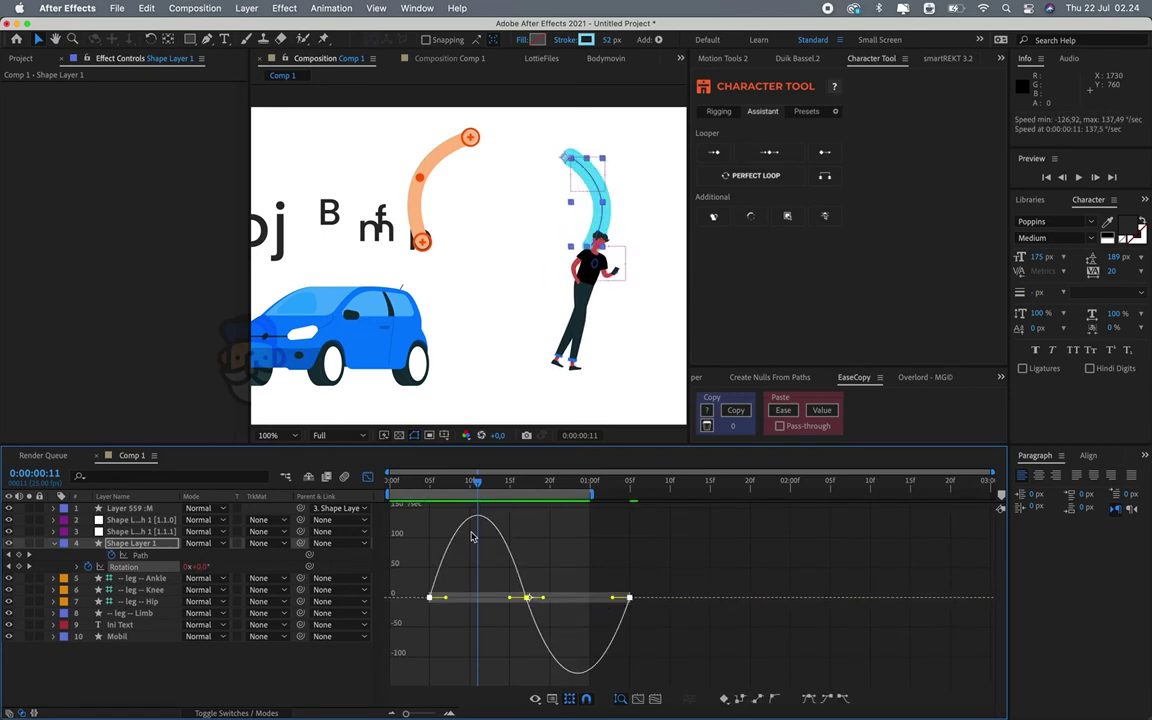
left_click(368, 479)
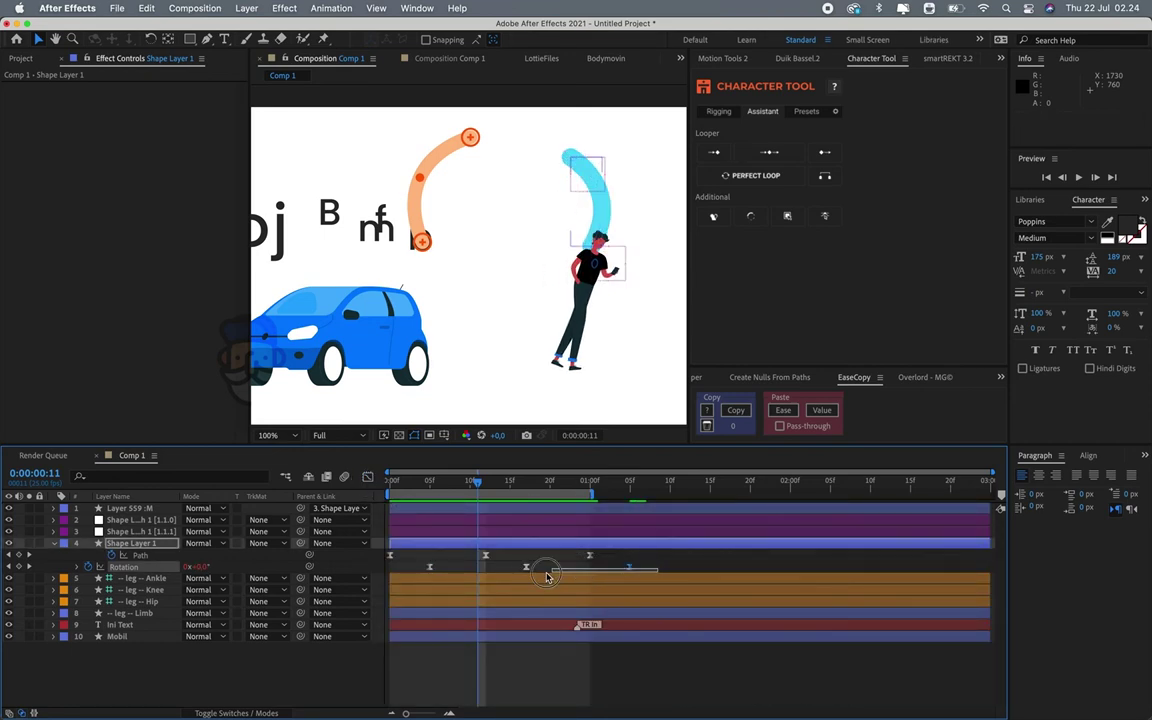
Copy the rotation easing with EaseCopy and reveal the leg -- Ankle layer's Position at frame 0.
left_click(735, 413)
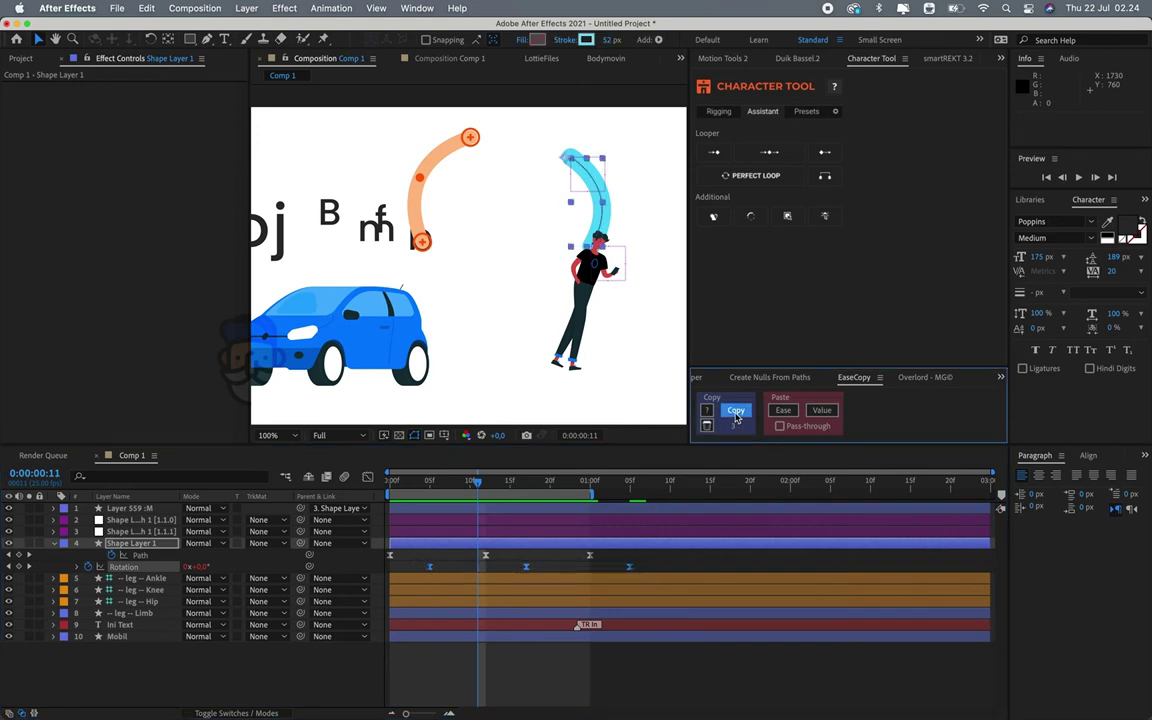
left_click(440, 578)
key("Home")
key("p")
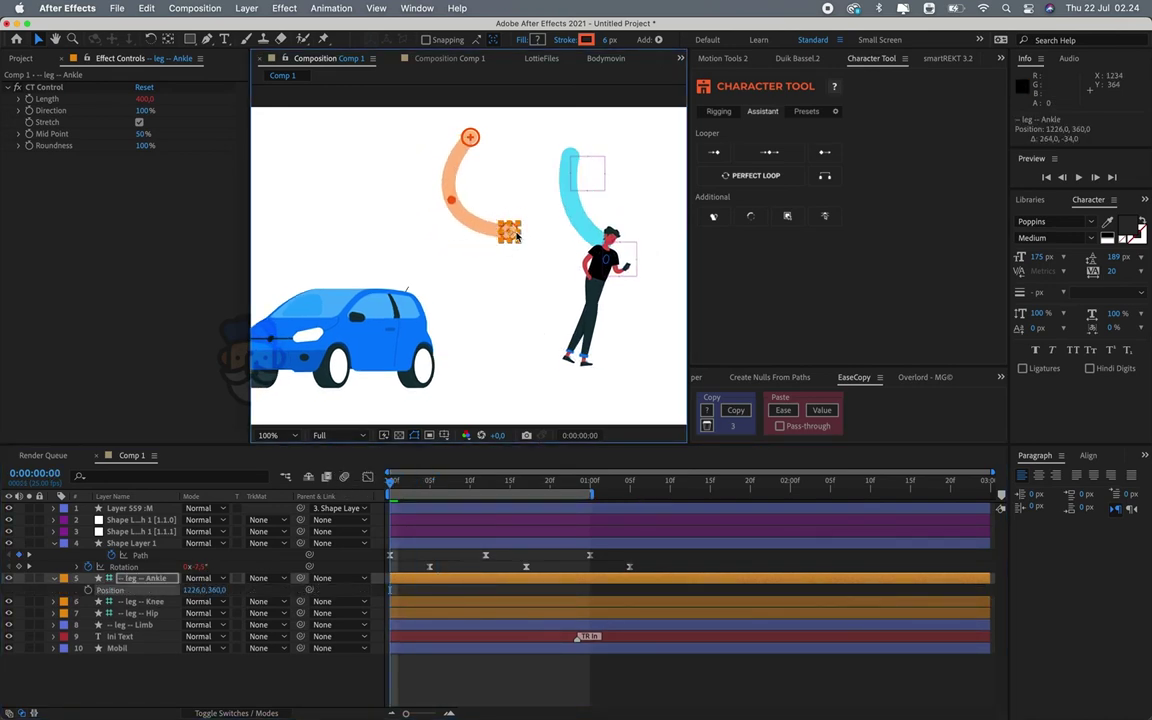
Keyframe the ankle null's Position through frame 24, returning to 944, 358, with Easy Ease removed.
left_click_drag(425, 245, 513, 232)
left_click_drag(454, 472, 488, 484)
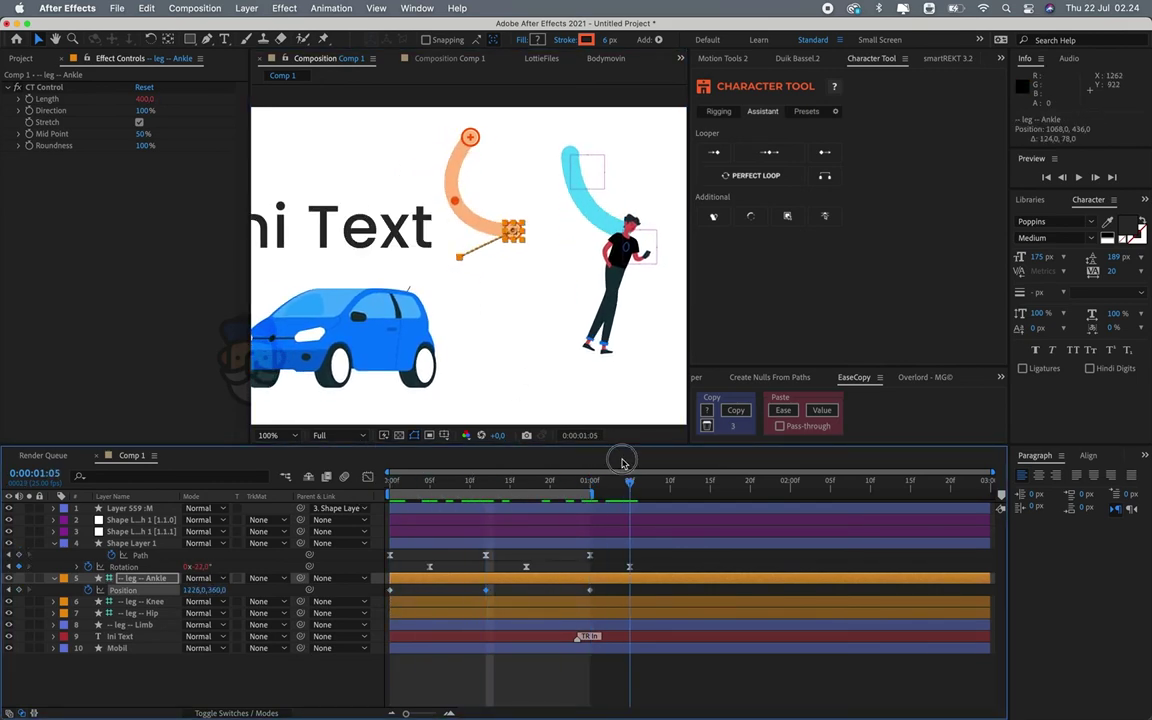
left_click_drag(488, 484, 437, 484)
key("ctrl+z")
key("ctrl+v")
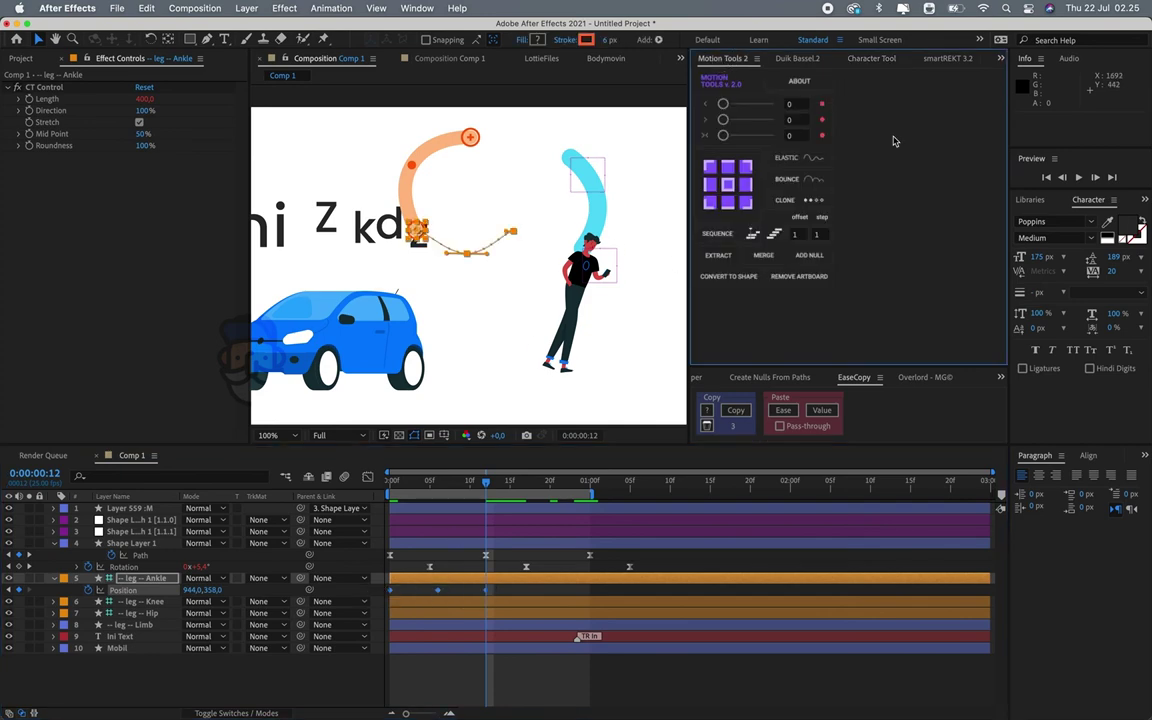
left_click_drag(583, 484, 576, 486)
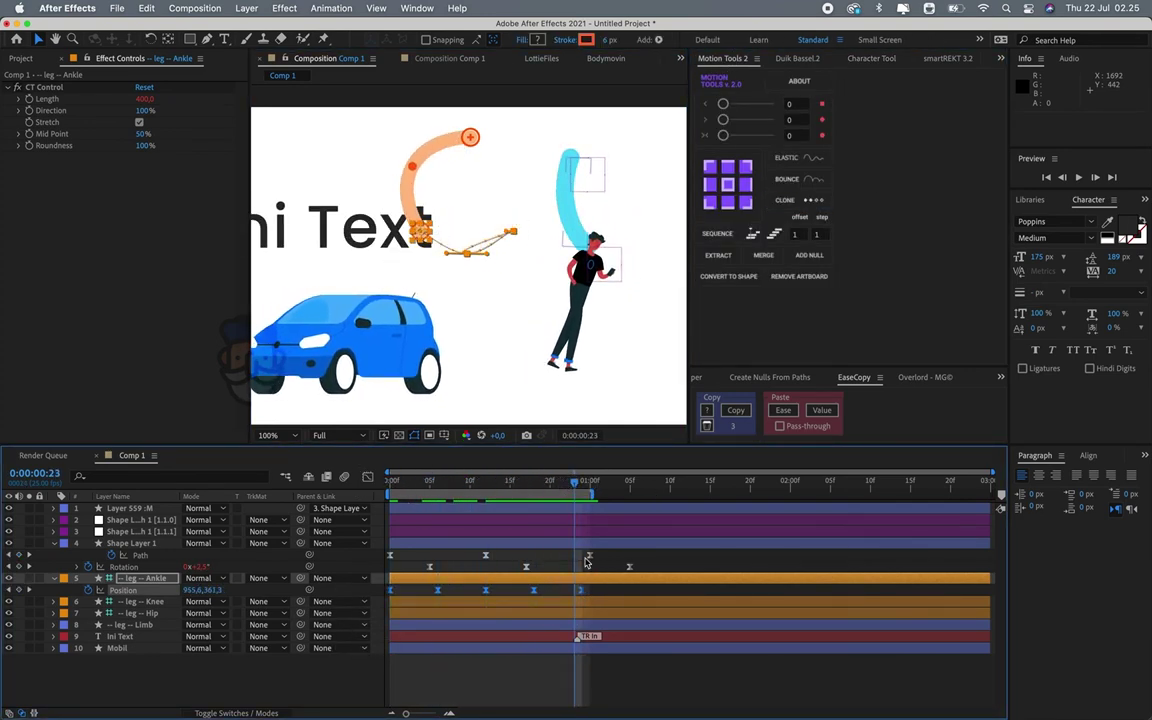
key("super+z")
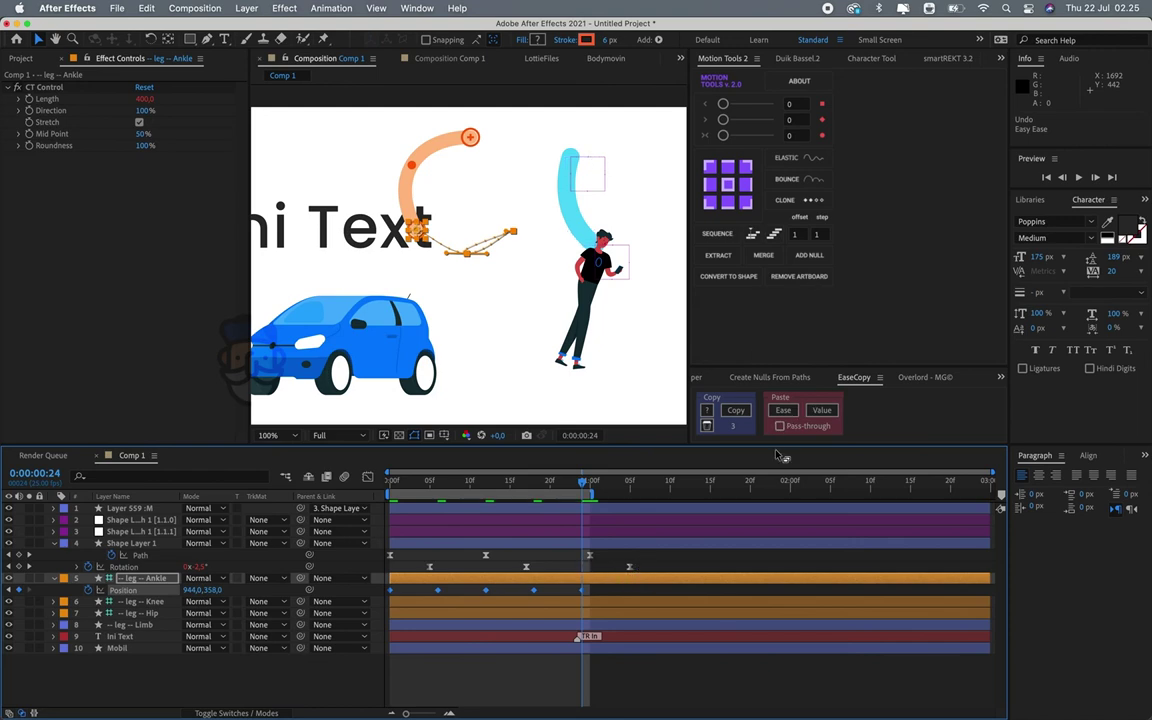
left_click(641, 569)
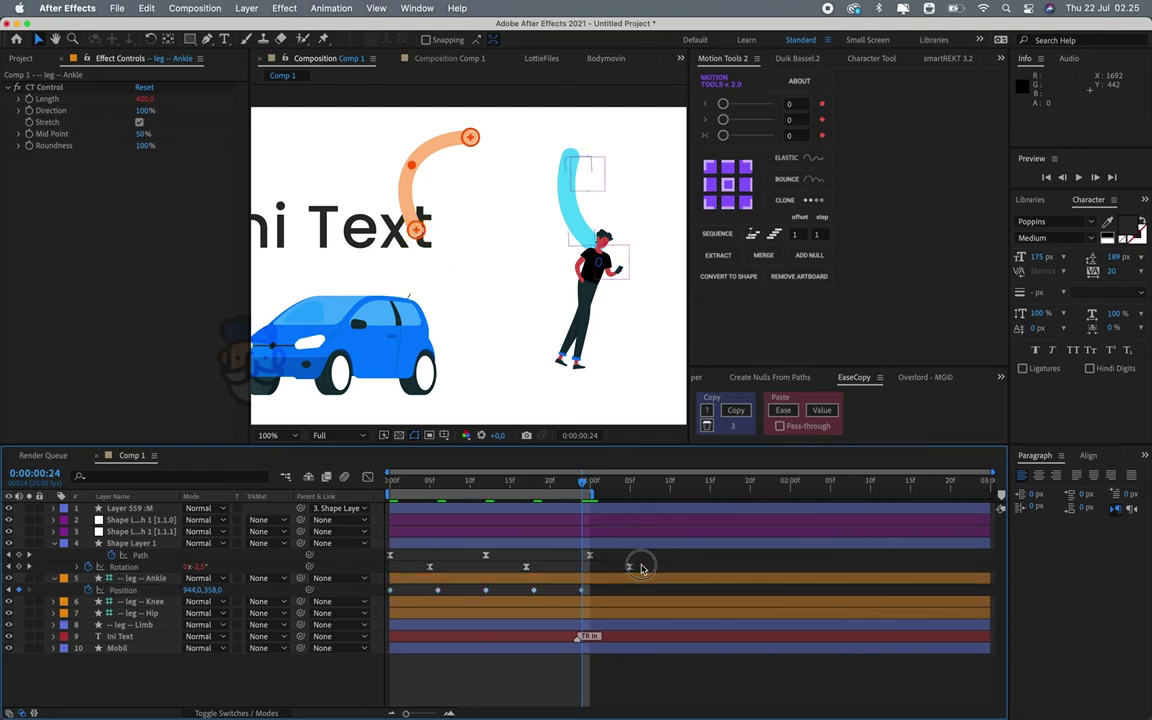
Copy Shape Layer 1's keyframe easing with EaseCopy and try pasting it onto the ankle keys.
left_click_drag(629, 556, 316, 572)
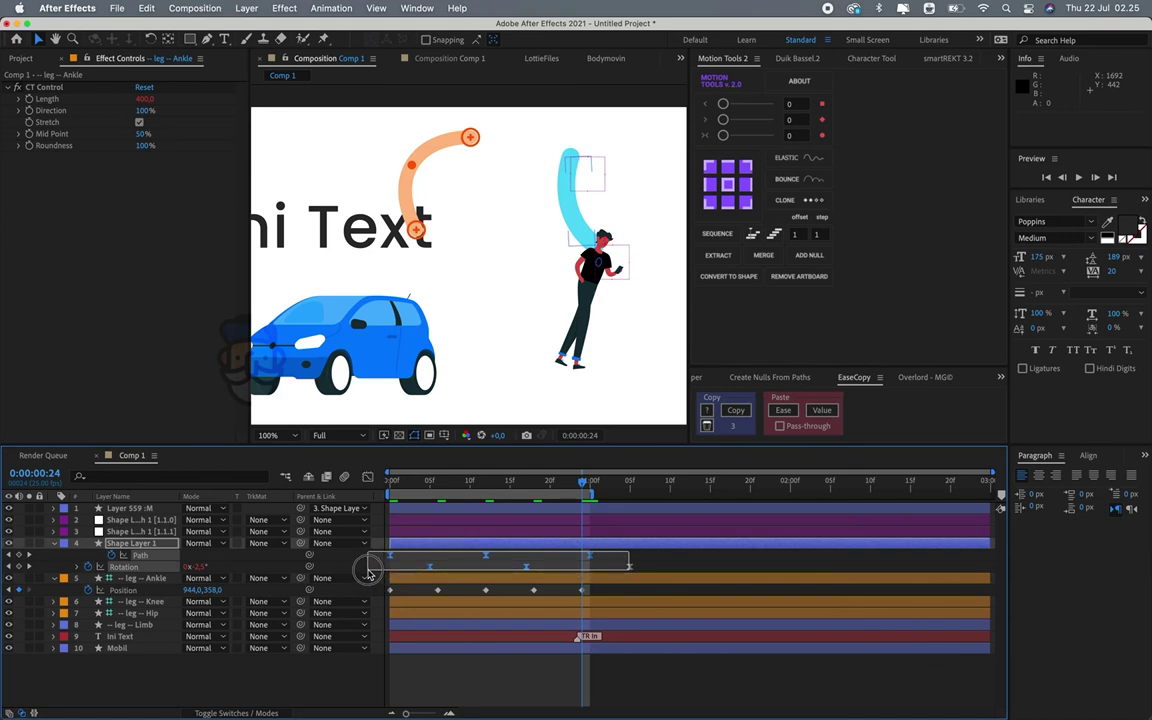
left_click(738, 412)
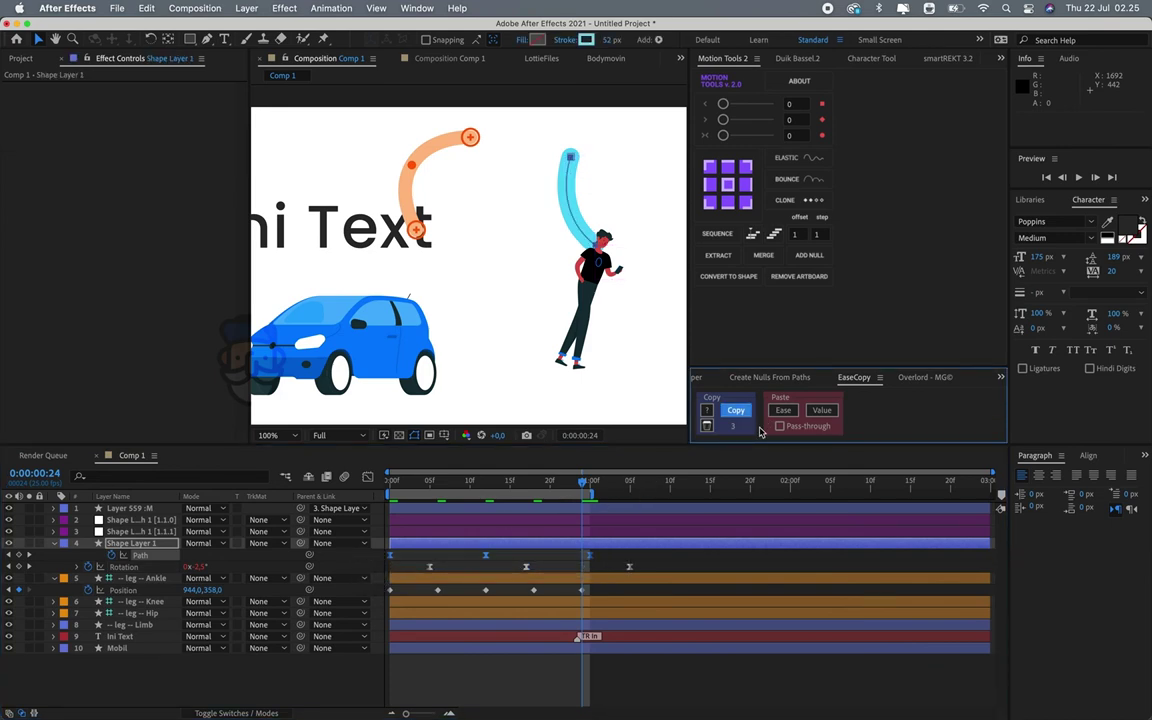
left_click_drag(591, 590, 388, 600)
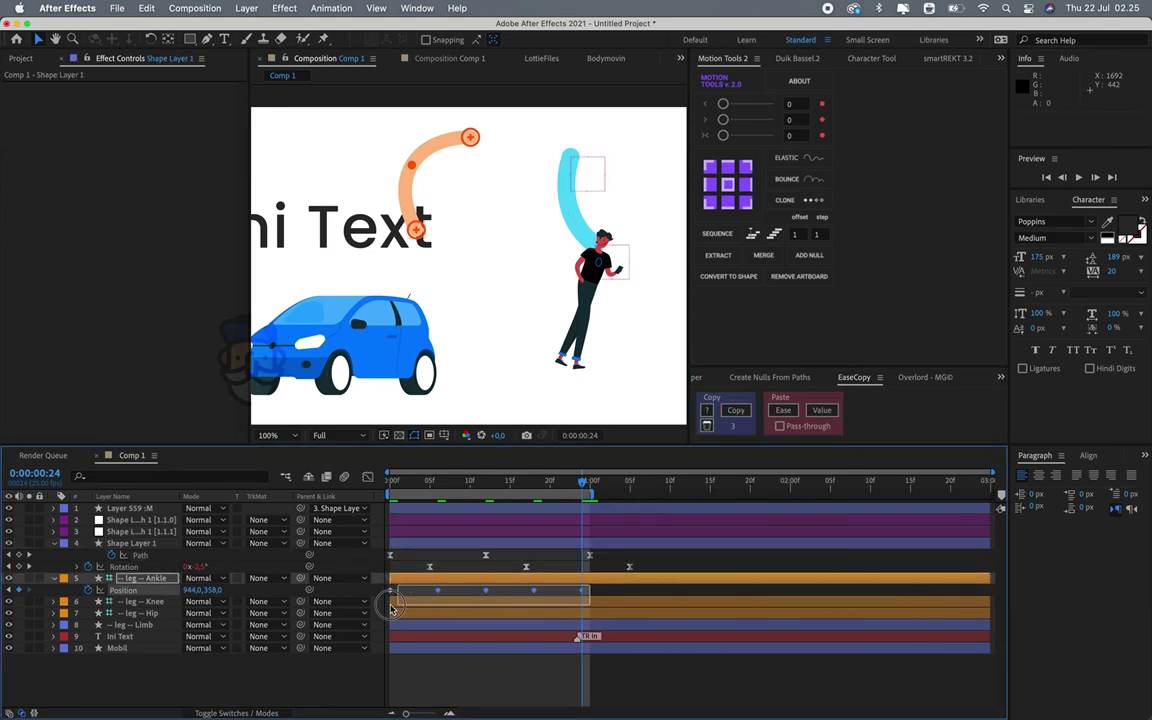
left_click(783, 409)
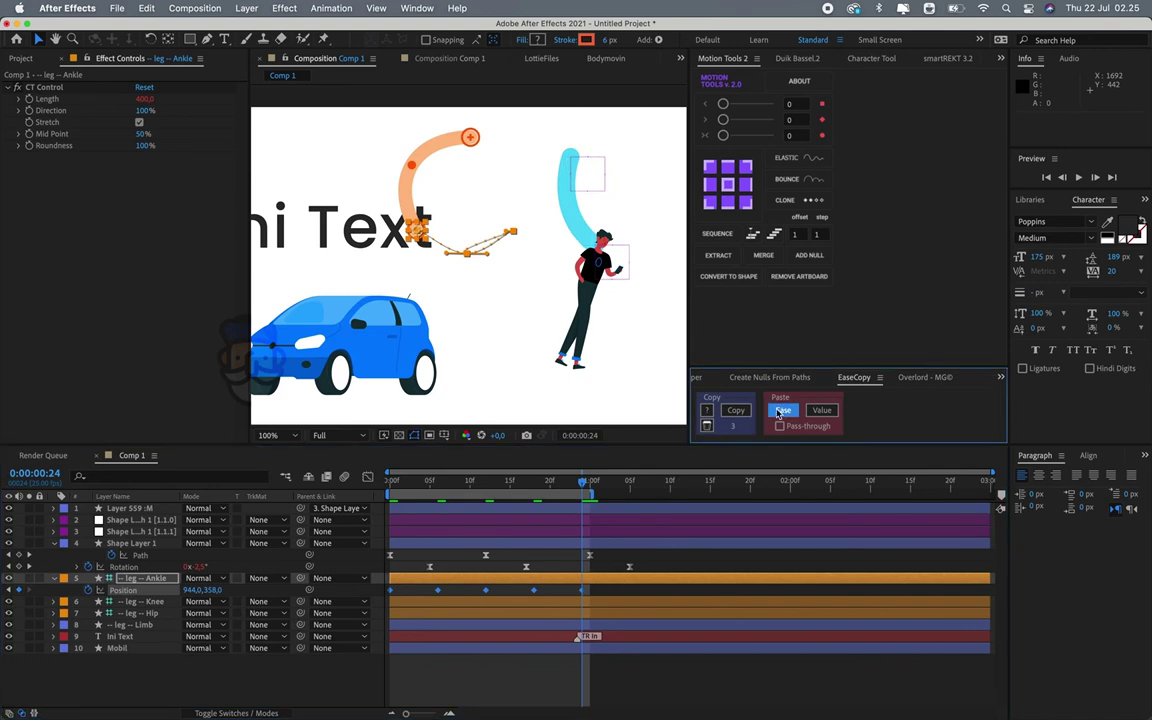
left_click(601, 285)
Delete the ankle keyframes at frames 6 and 18, then paste the easing onto the remaining three.
left_click(557, 597)
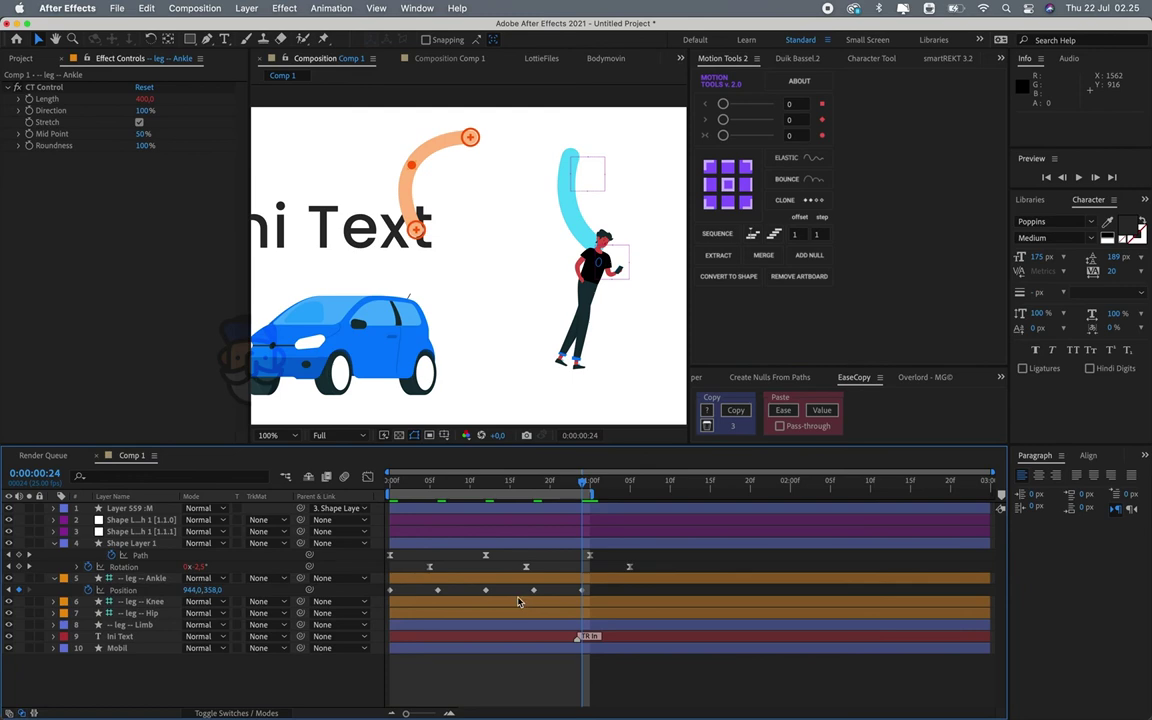
left_click(437, 590)
key("Delete")
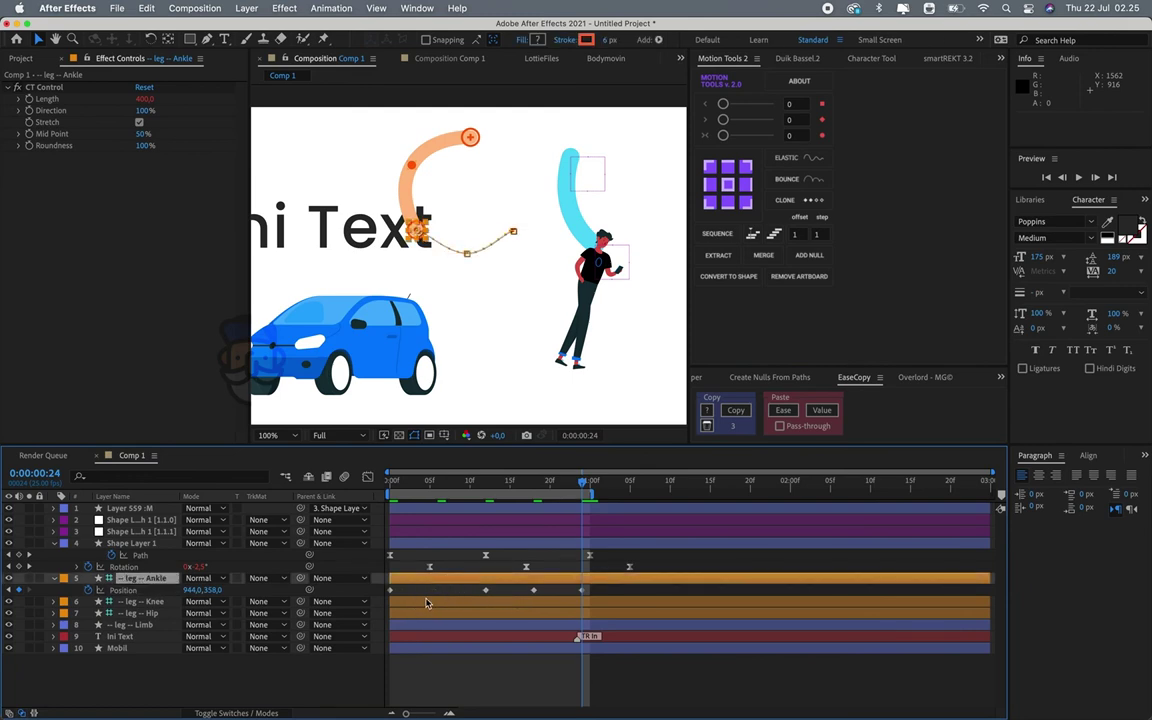
left_click(535, 590)
key("Delete")
left_click_drag(593, 591, 386, 600)
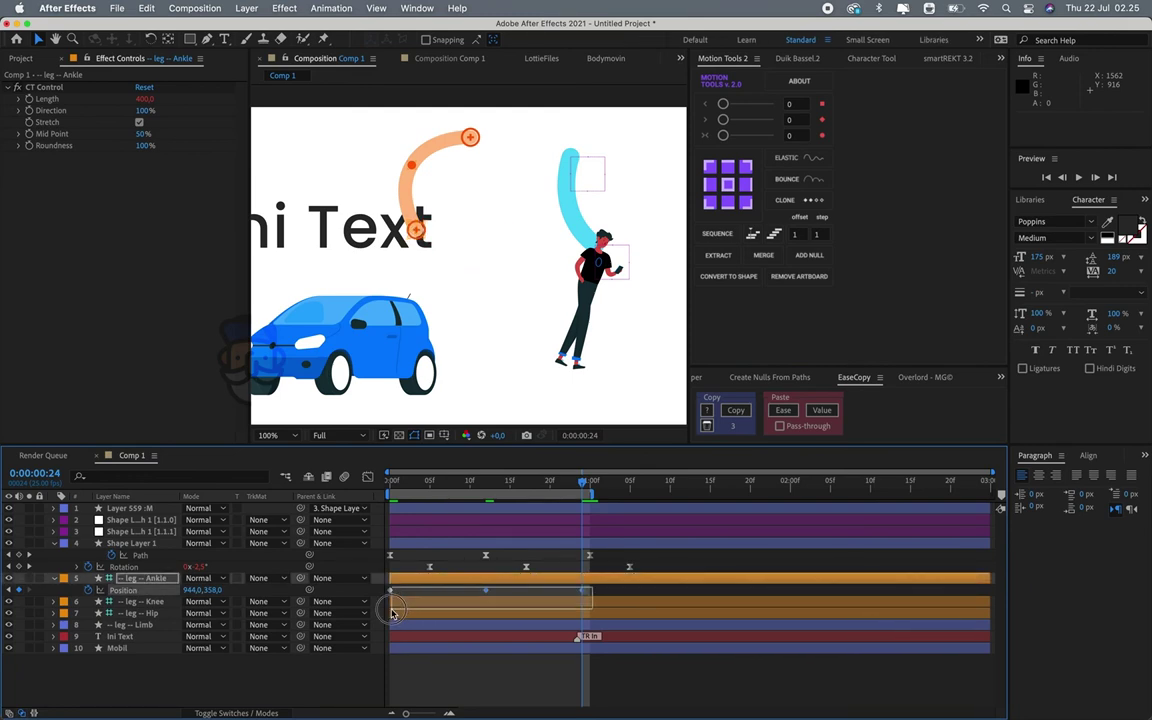
left_click(783, 410)
Extend the work area to about 2 seconds 20 frames and preview the ping-pong looping leg.
key("space")
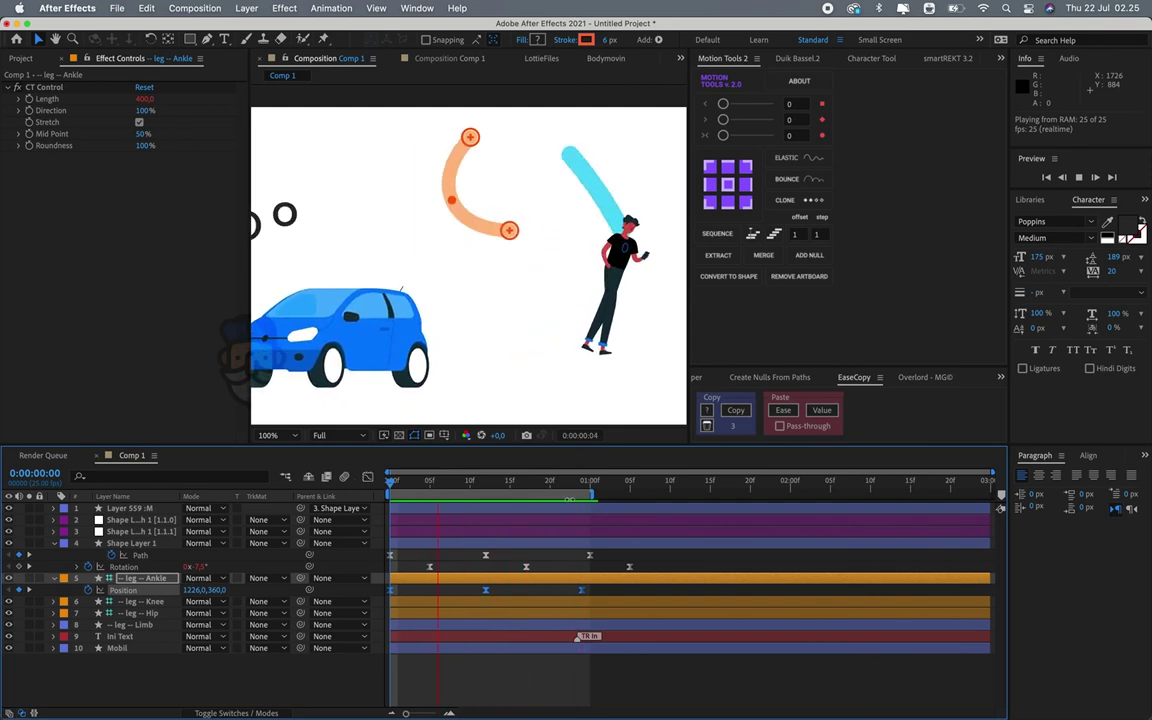
left_click_drag(592, 494, 950, 494)
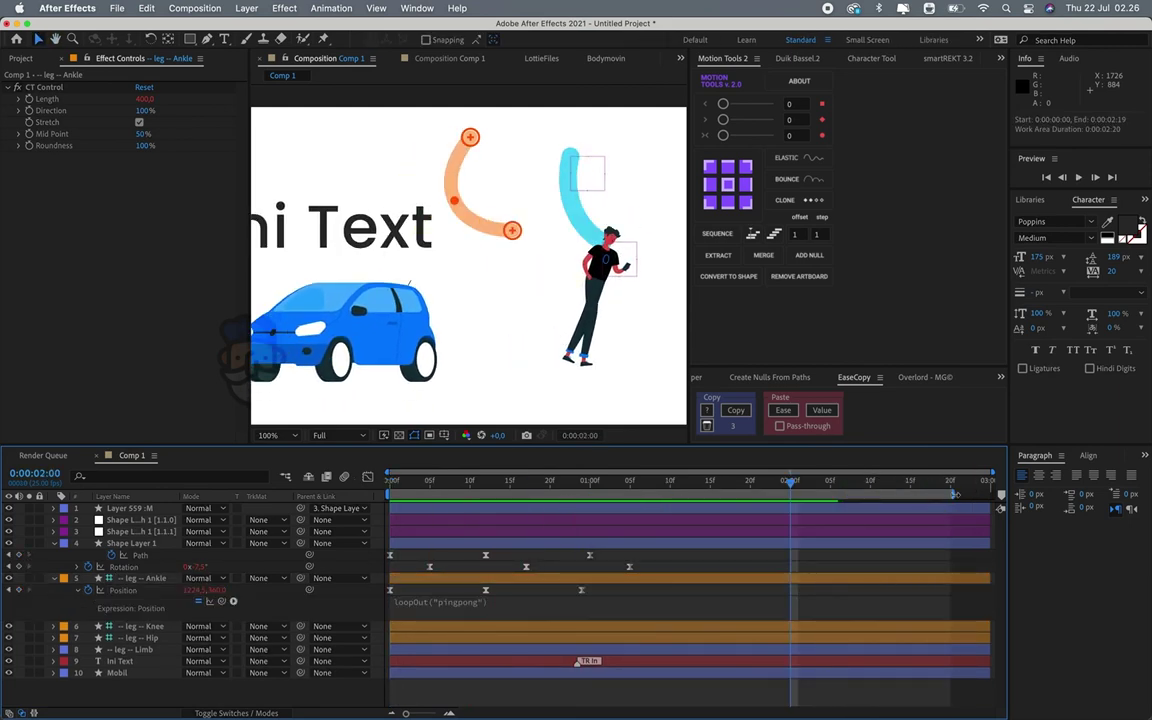
key("space")
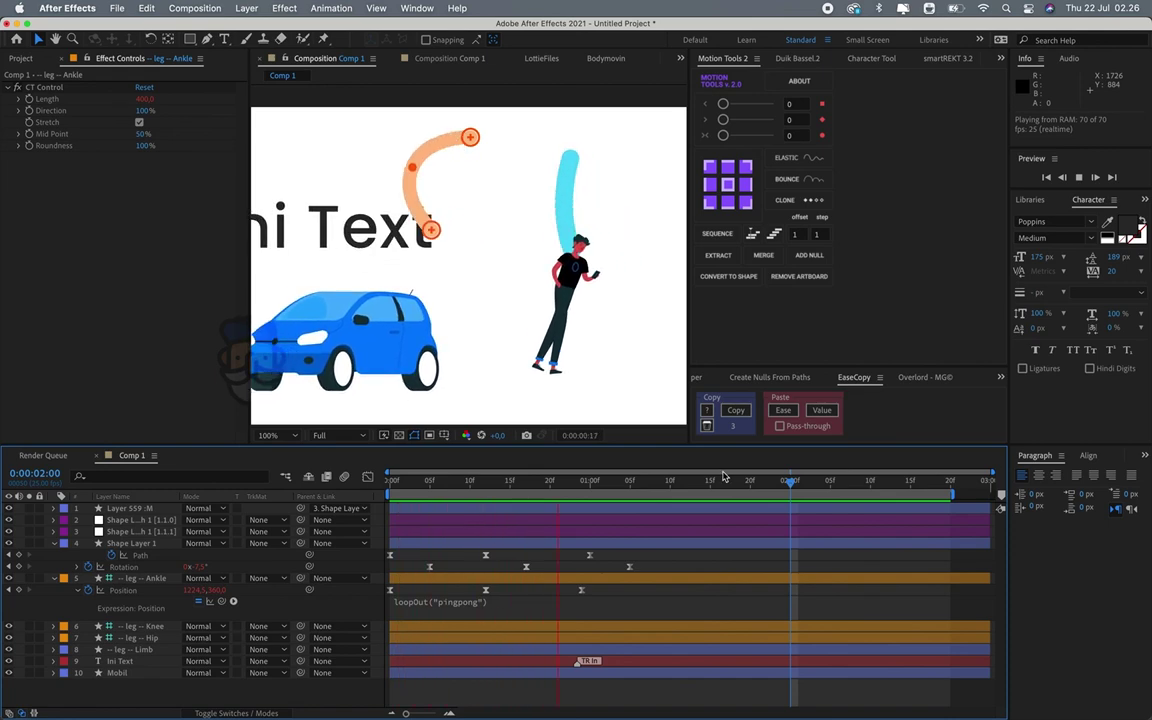